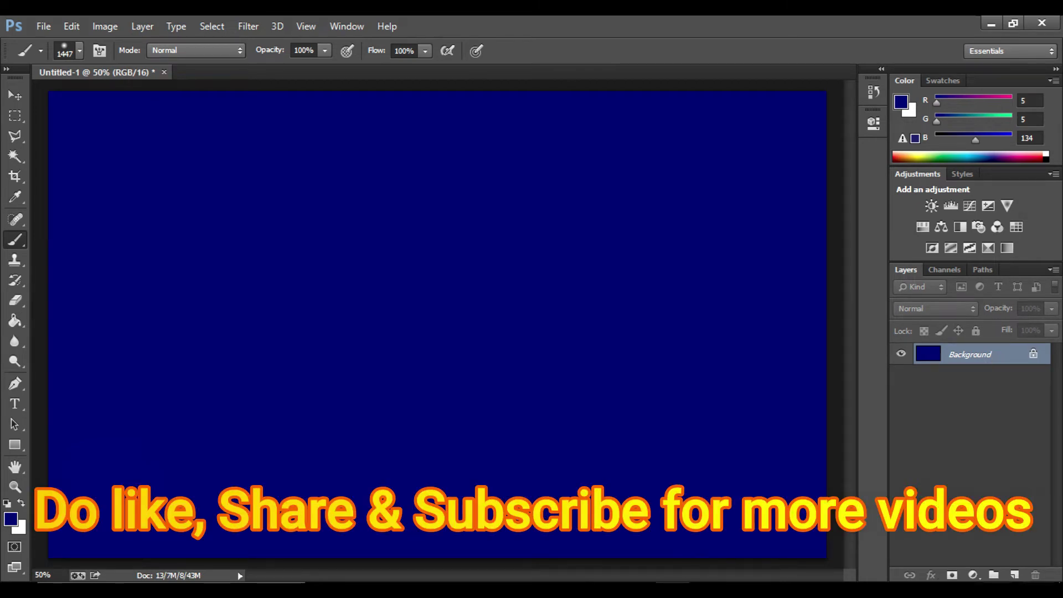
# Step: Add a new empty layer above the background and set the soft brush size to 1000 px
pyautogui.click(1016, 576)
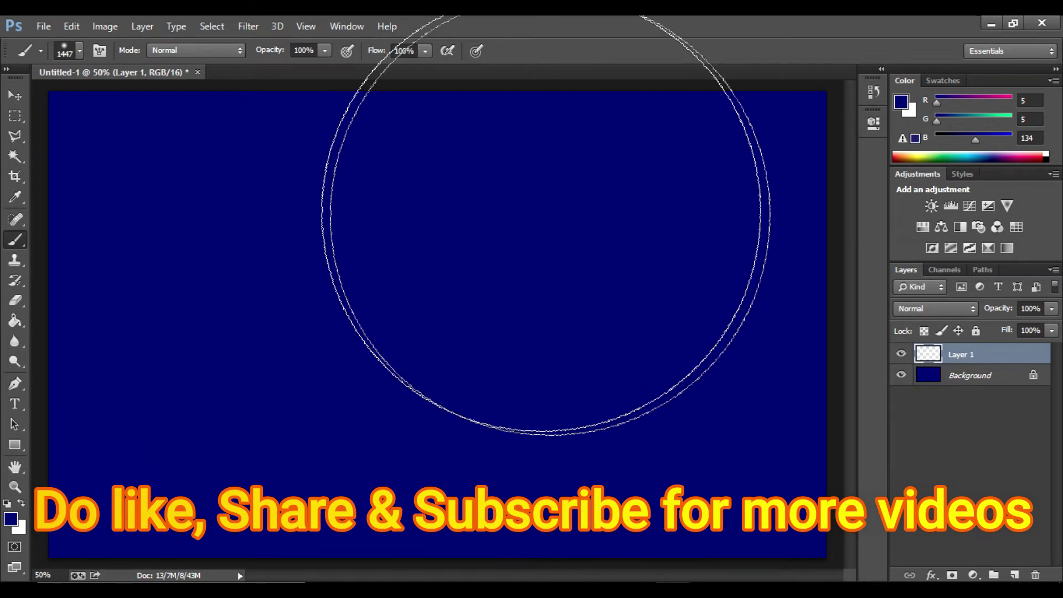
pyautogui.click(77, 55)
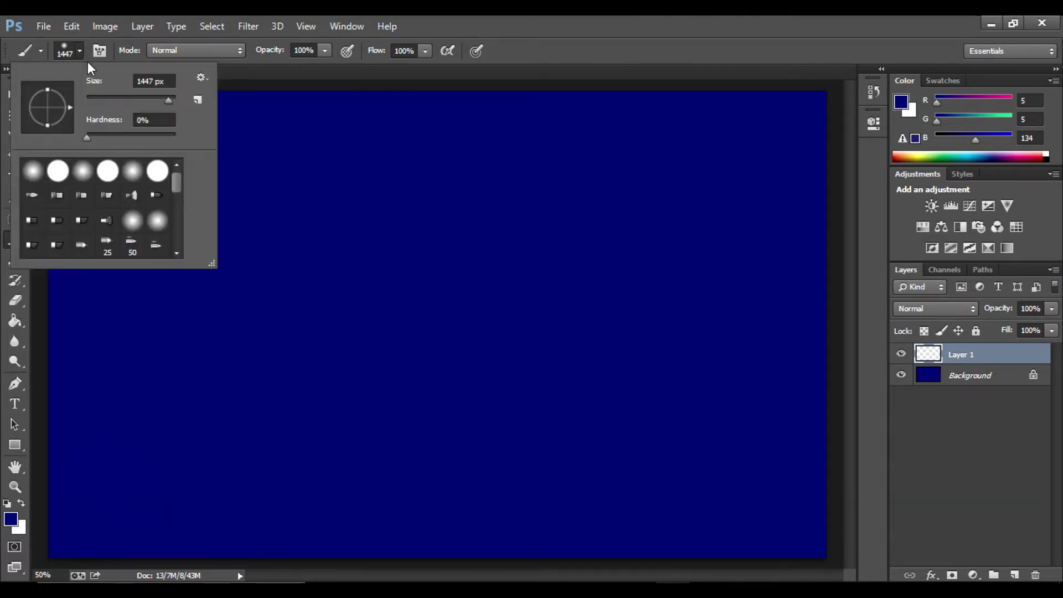
pyautogui.doubleClick(144, 81)
pyautogui.write('1000')
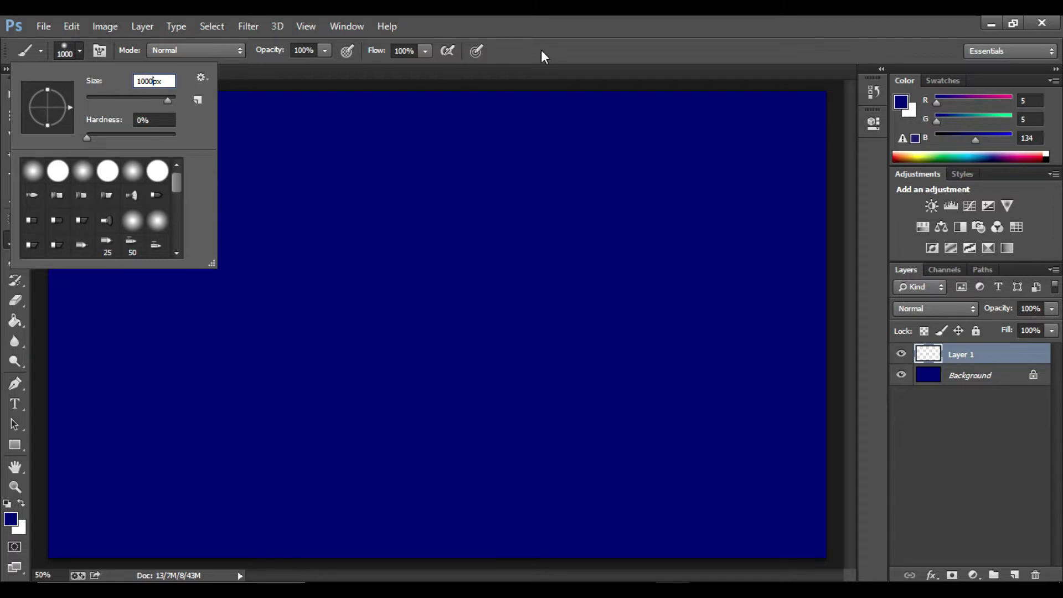
pyautogui.press('Return')
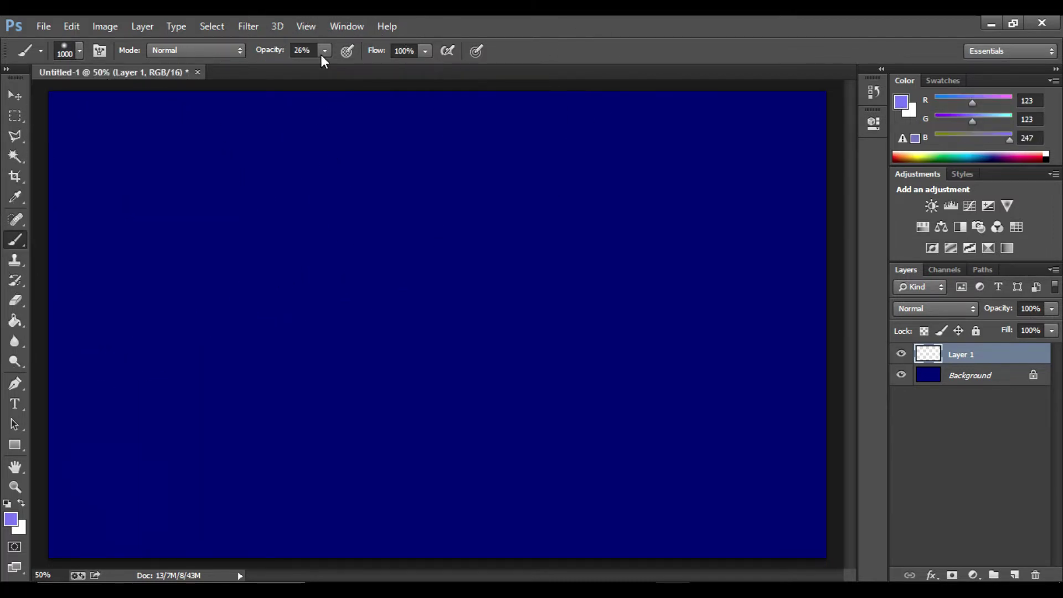
# Step: Paint one soft glow dab at the canvas centre with the brush at 50% opacity in light blue 7777f1
pyautogui.click(324, 52)
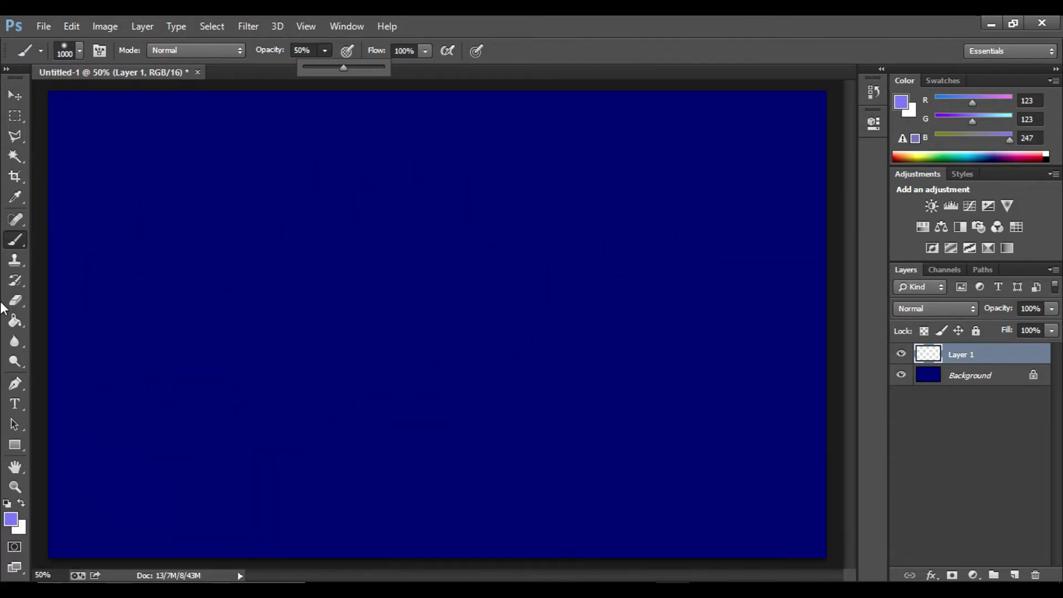
pyautogui.click(11, 519)
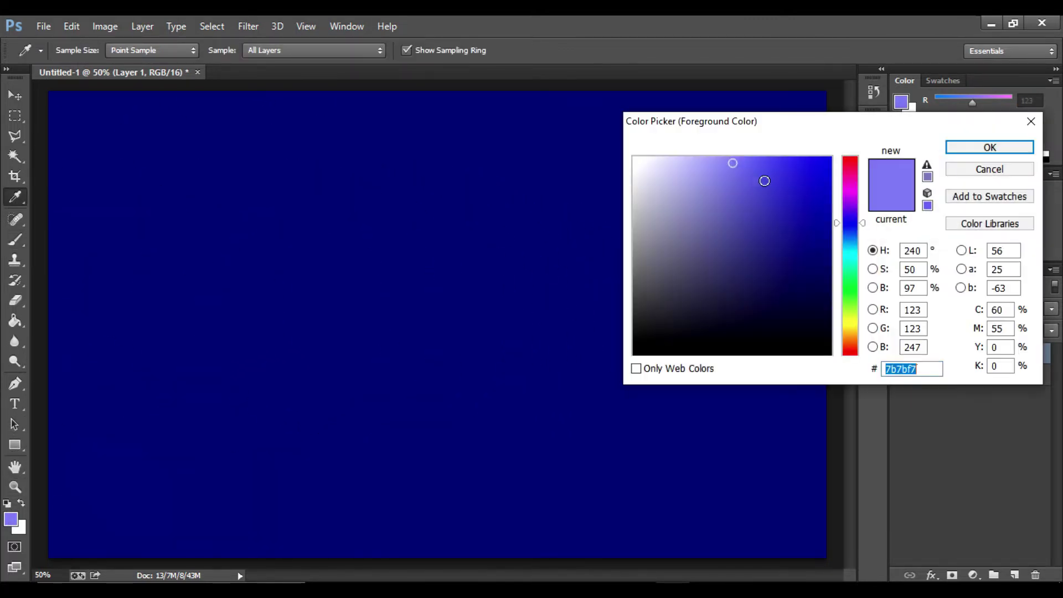
pyautogui.click(733, 168)
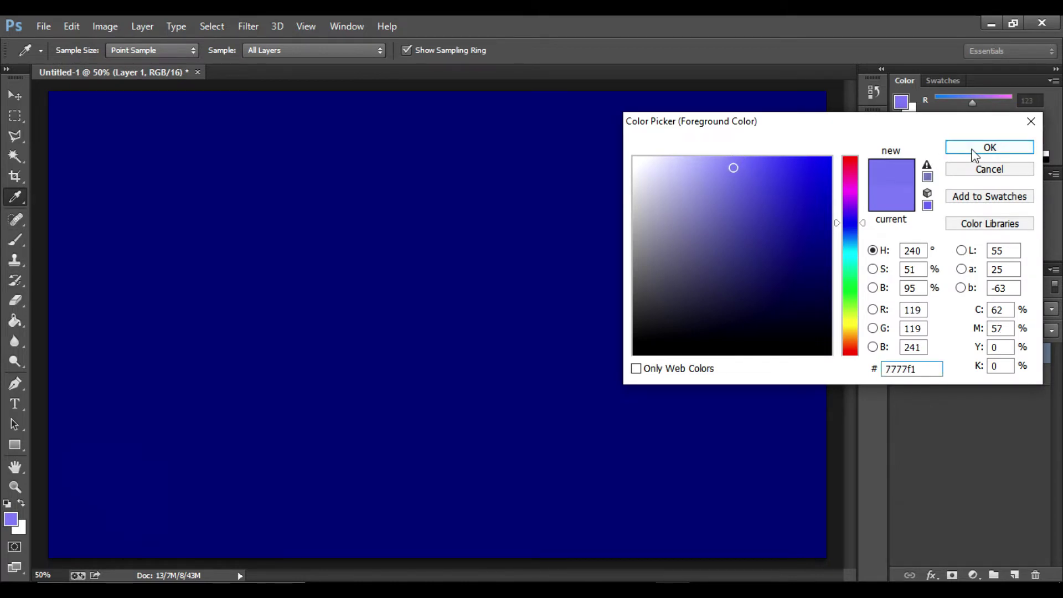
pyautogui.click(974, 150)
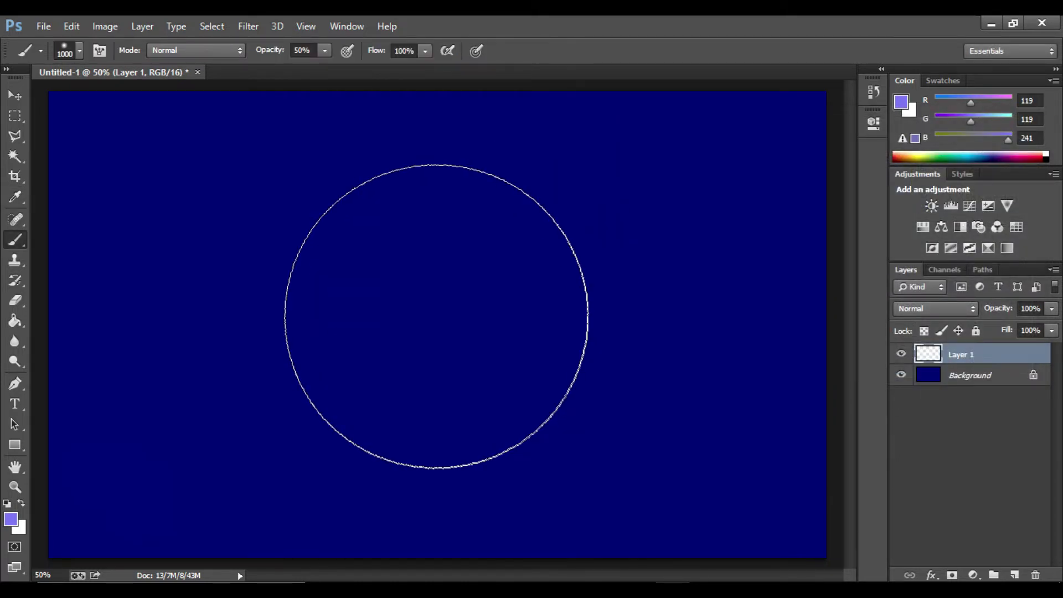
pyautogui.click(438, 316)
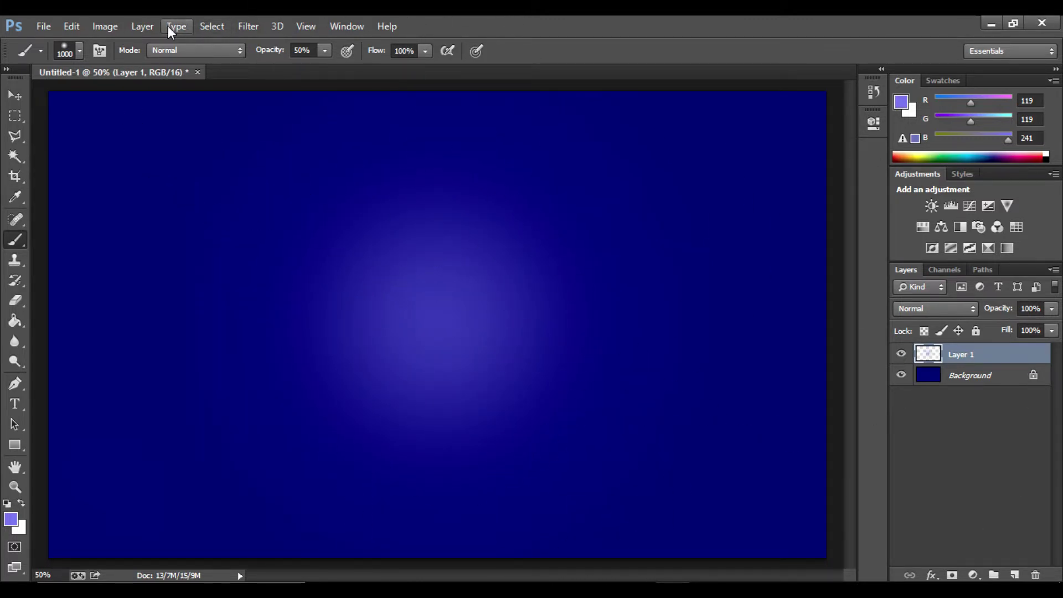
# Step: Apply a Gaussian Blur with a 4-pixel radius to the glow on Layer 1
pyautogui.click(248, 26)
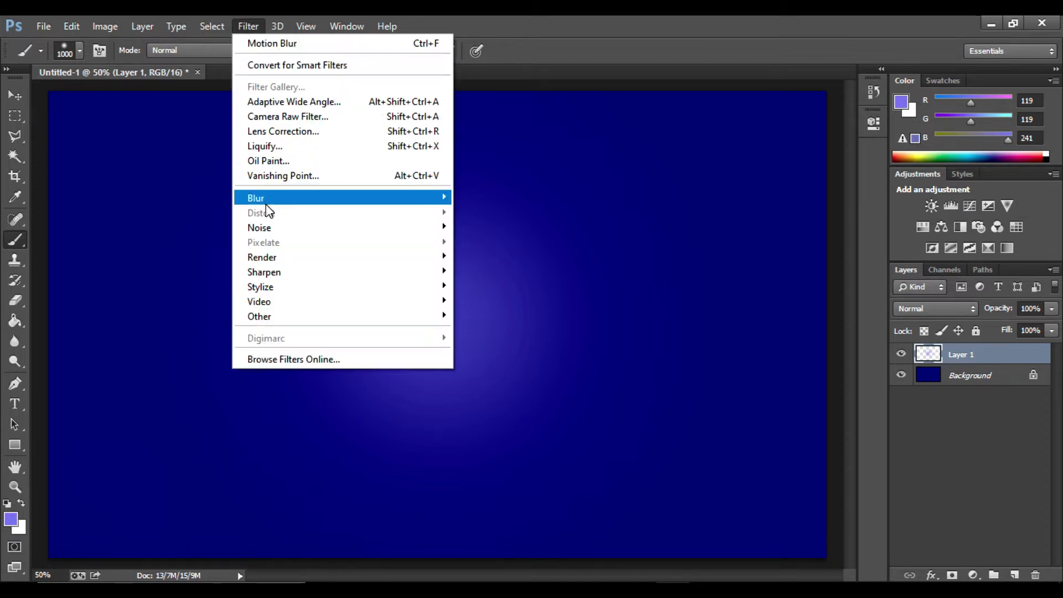
pyautogui.moveTo(269, 210)
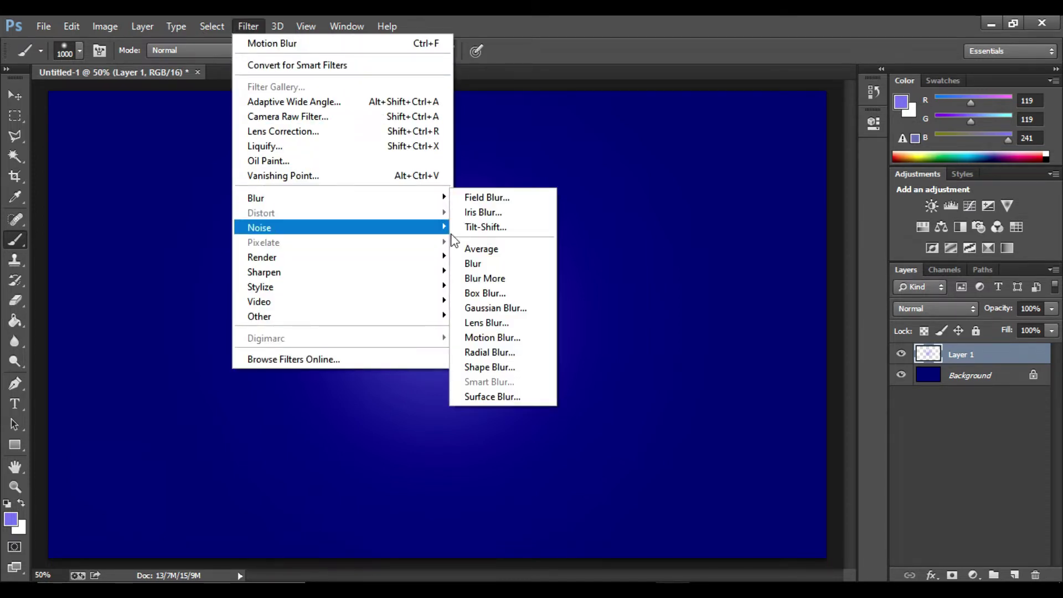
pyautogui.click(480, 308)
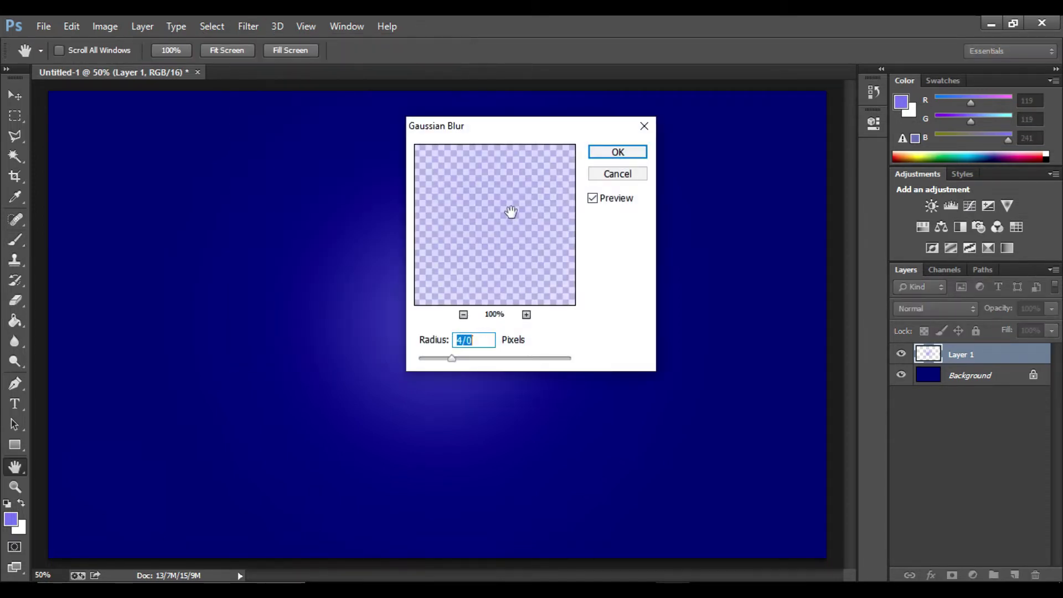
pyautogui.moveTo(535, 132); pyautogui.dragTo(762, 156)
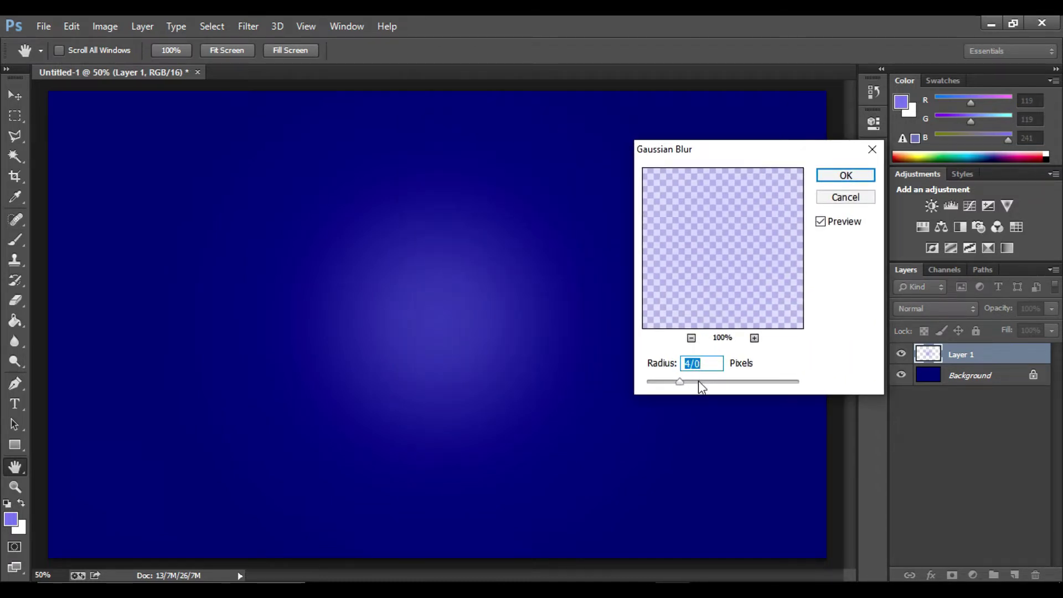
pyautogui.click(844, 176)
pyautogui.press('b')
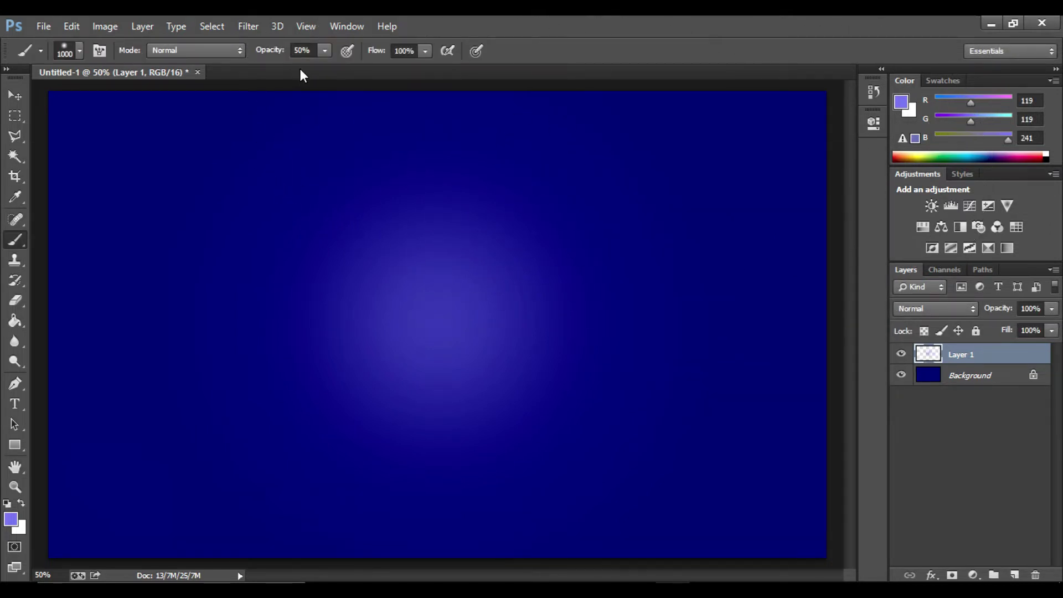
# Step: Apply Add Noise to the glow layer with an amount of 4% and Uniform distribution
pyautogui.click(244, 27)
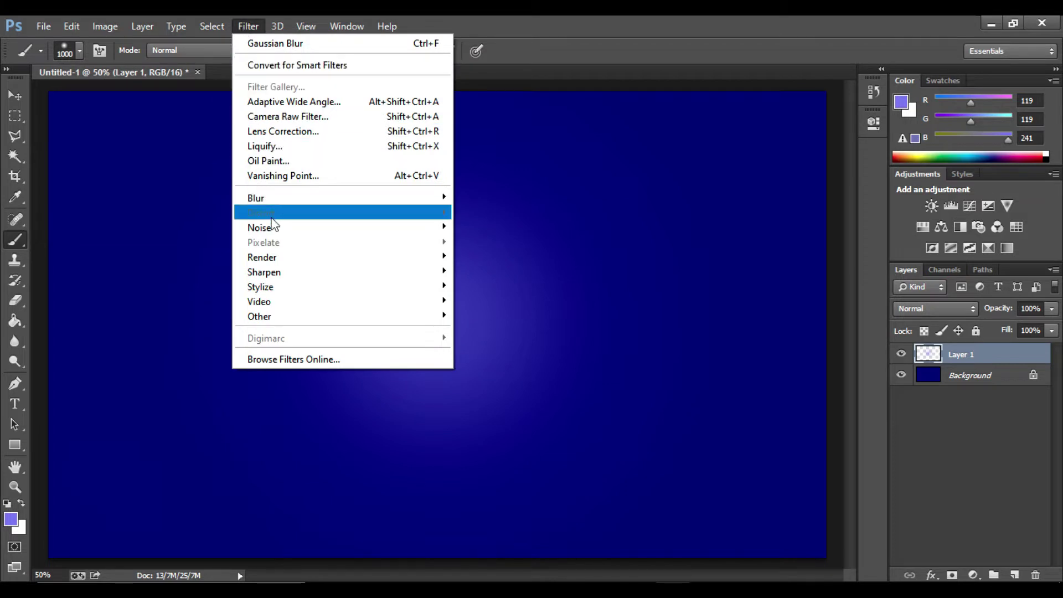
pyautogui.moveTo(274, 225)
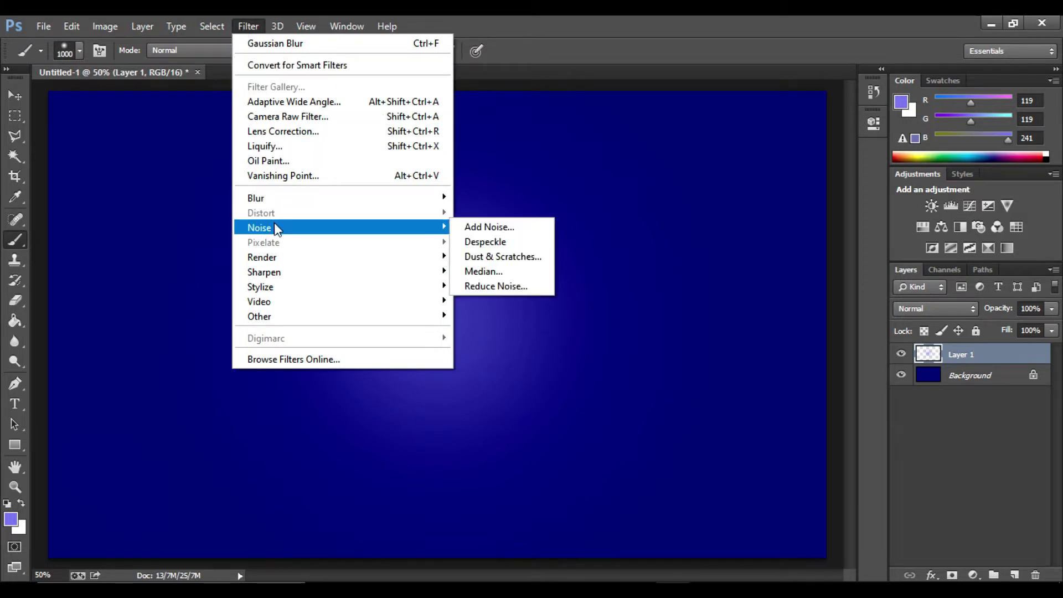
pyautogui.click(462, 227)
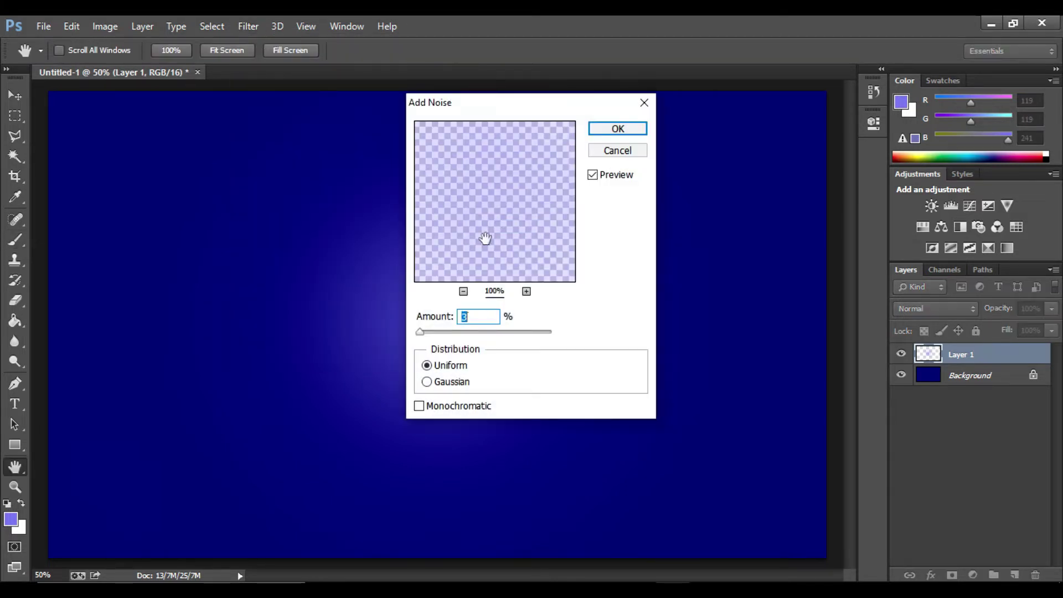
pyautogui.moveTo(517, 108); pyautogui.dragTo(700, 160)
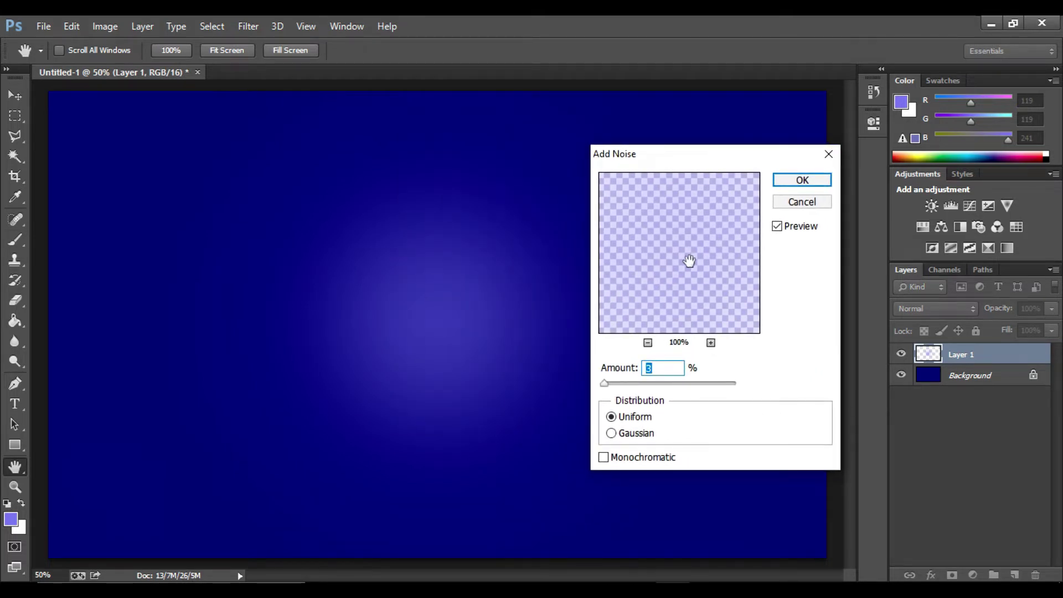
pyautogui.hotkey('ctrl', '+')
pyautogui.hotkey('ctrl', '+')
pyautogui.hotkey('ctrl', '+')
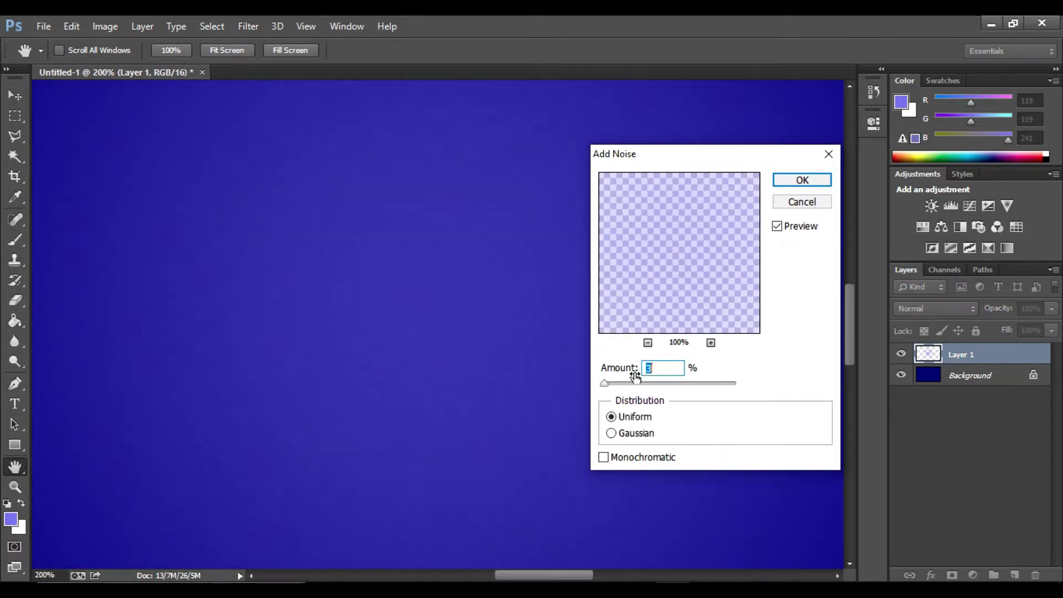
pyautogui.write('4')
pyautogui.click(808, 179)
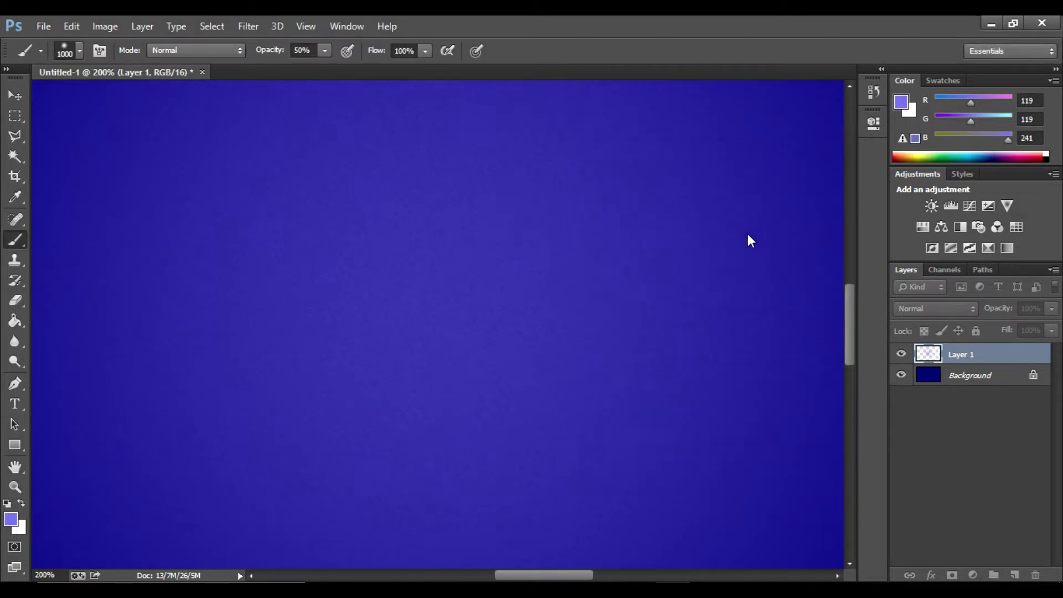
pyautogui.hotkey('ctrl', '-')
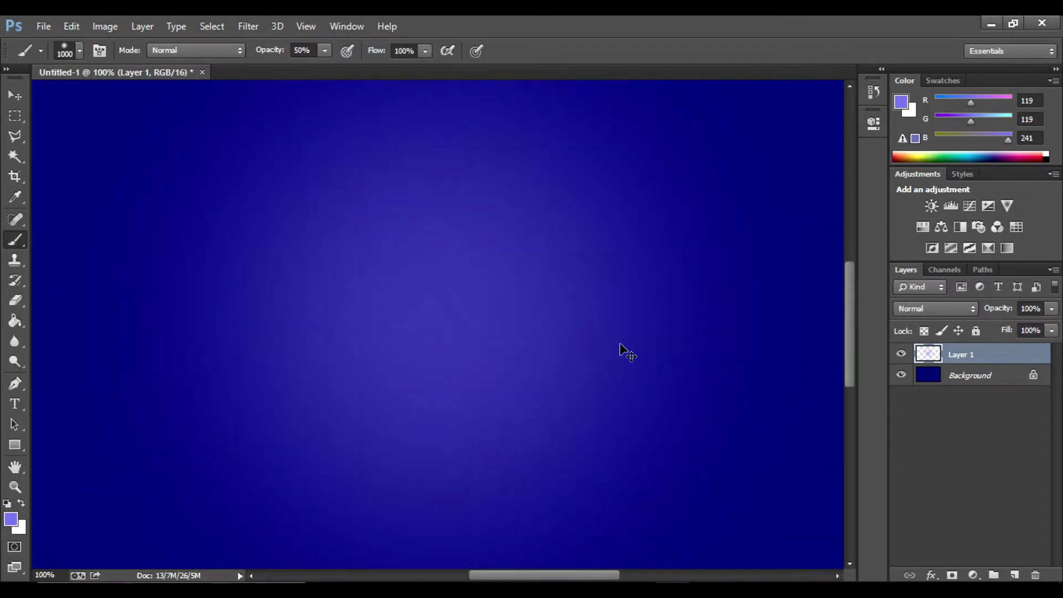
pyautogui.hotkey('ctrl', '-')
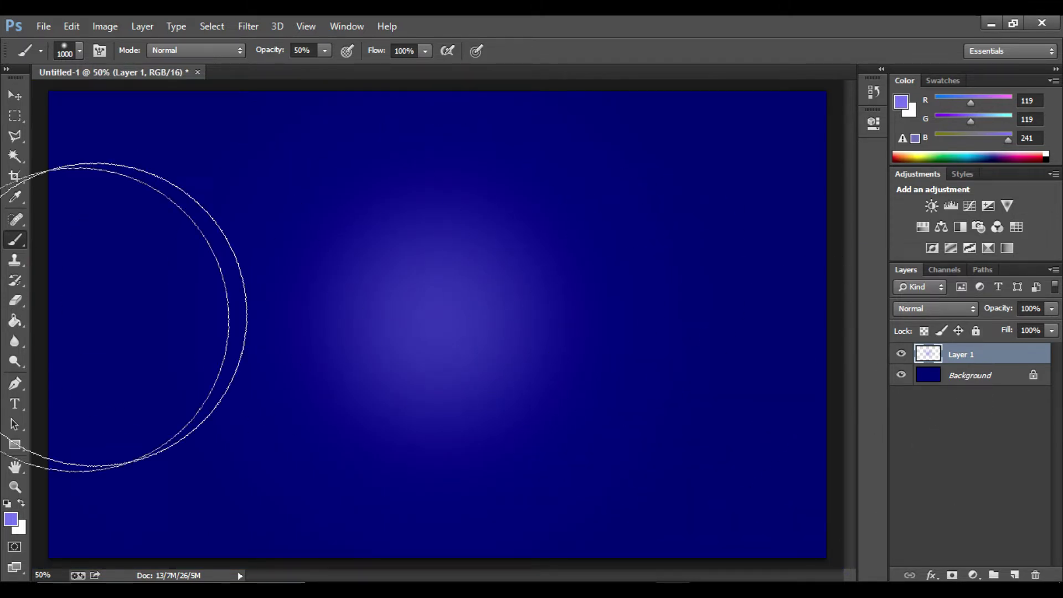
# Step: Add the text "Reflex" in the 60 pt Thank You So Much font and move it to the middle of the canvas
pyautogui.click(16, 403)
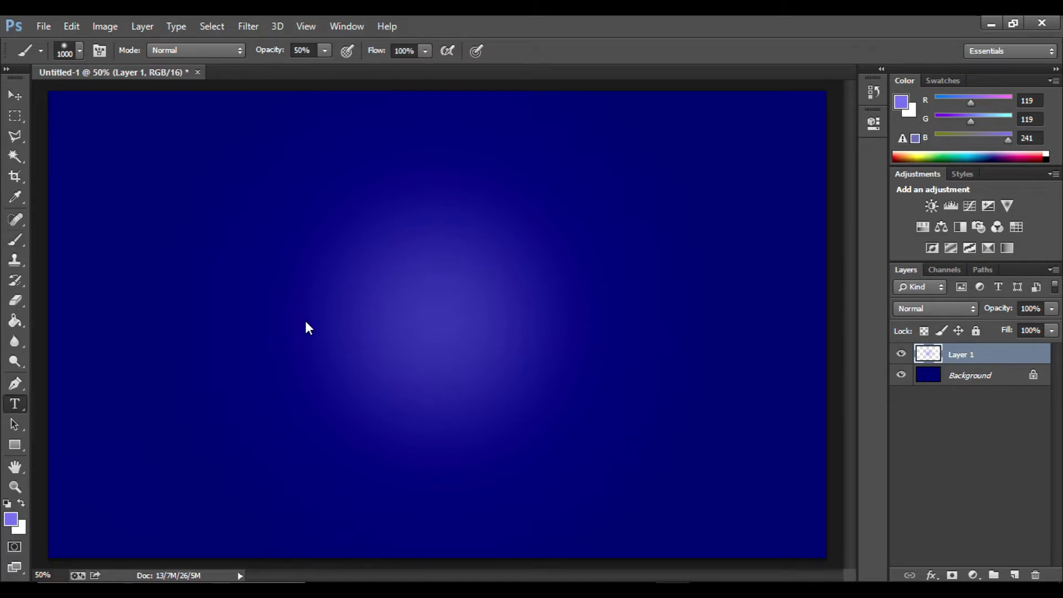
pyautogui.click(240, 314)
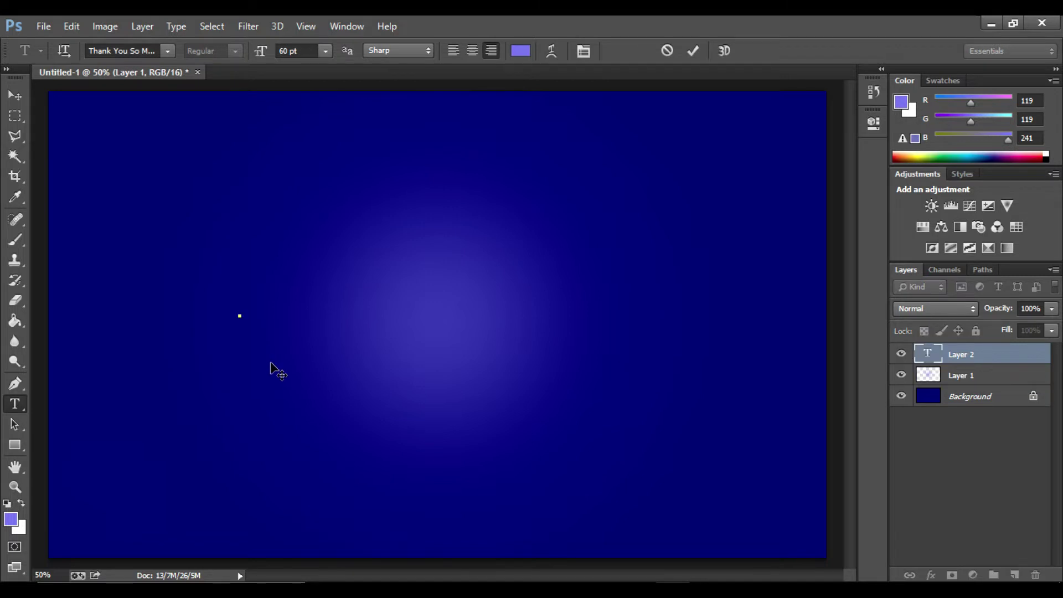
pyautogui.write('R')
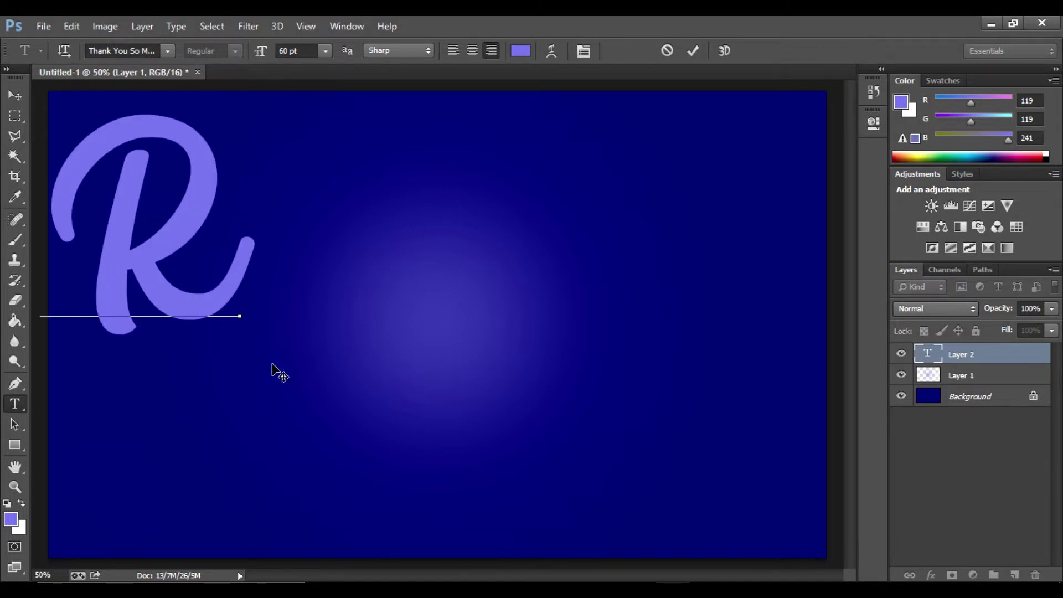
pyautogui.write('efle')
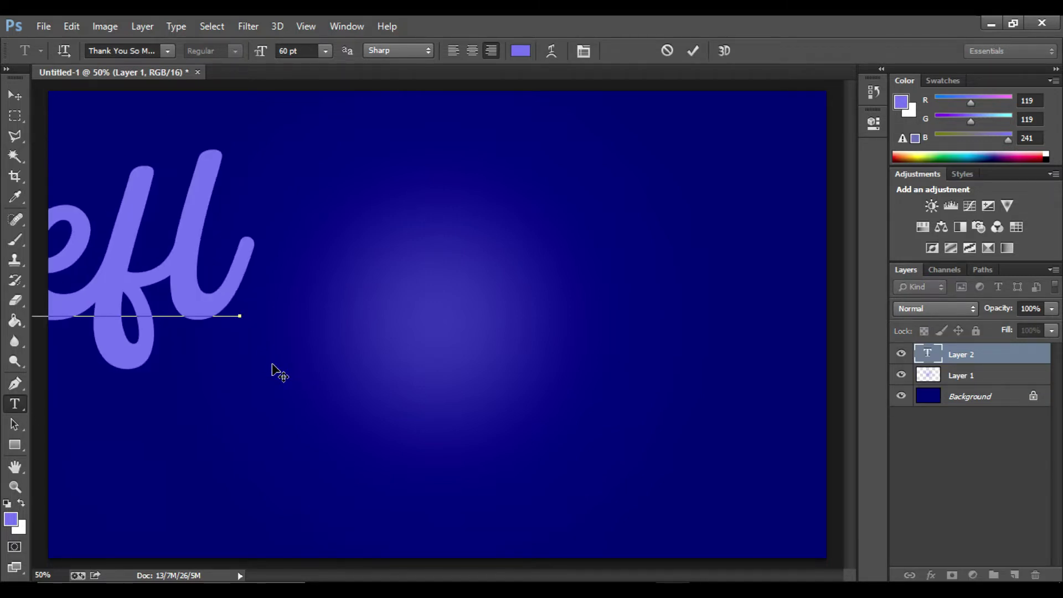
pyautogui.write('x')
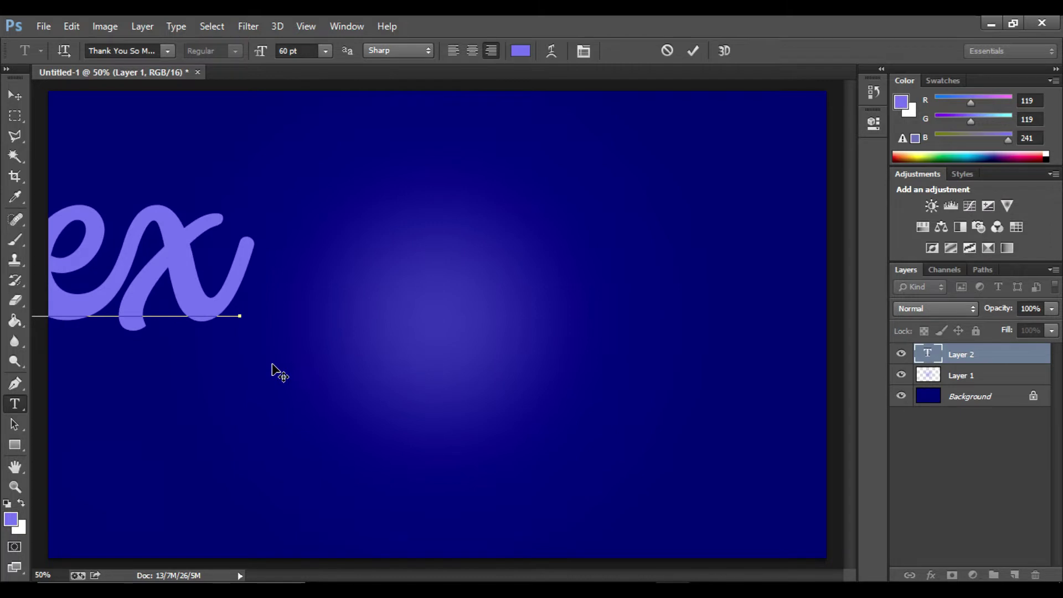
pyautogui.click(15, 95)
pyautogui.moveTo(131, 242); pyautogui.dragTo(623, 307)
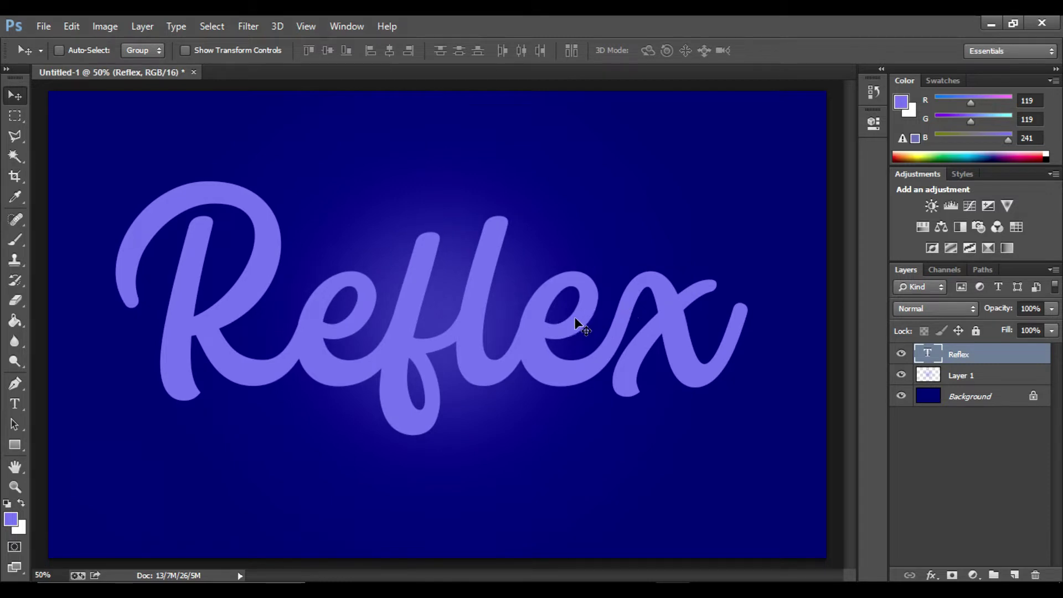
# Step: Change the colour of the whole Reflex text to black (000000)
pyautogui.click(14, 402)
pyautogui.click(409, 314)
pyautogui.hotkey('ctrl', 'a')
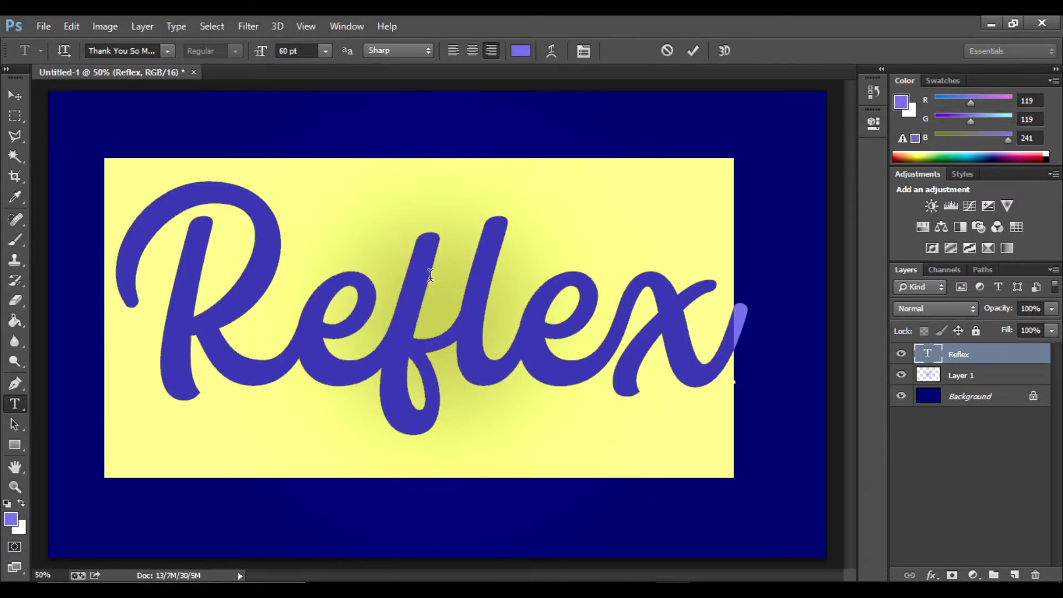
pyautogui.click(520, 51)
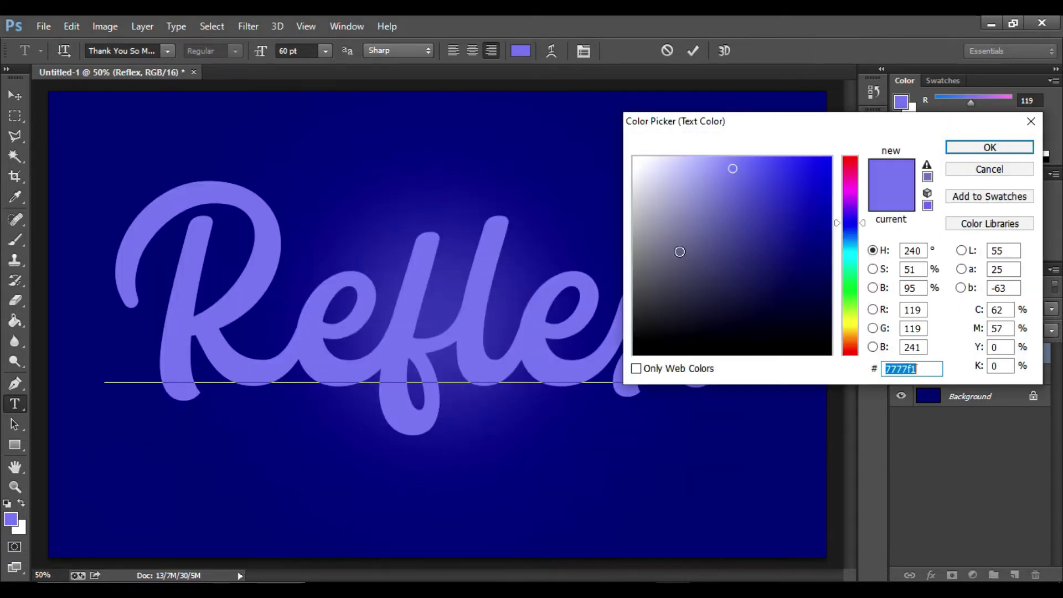
pyautogui.moveTo(640, 355)
pyautogui.mouseDown()
pyautogui.moveTo(626, 348)
pyautogui.moveTo(633, 355)
pyautogui.mouseUp()
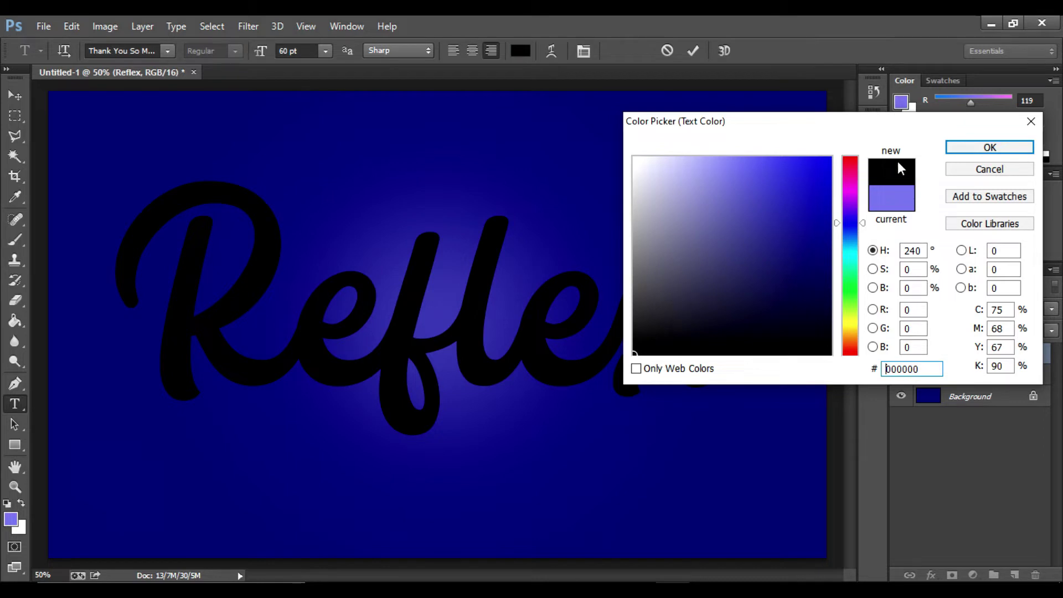
pyautogui.click(959, 146)
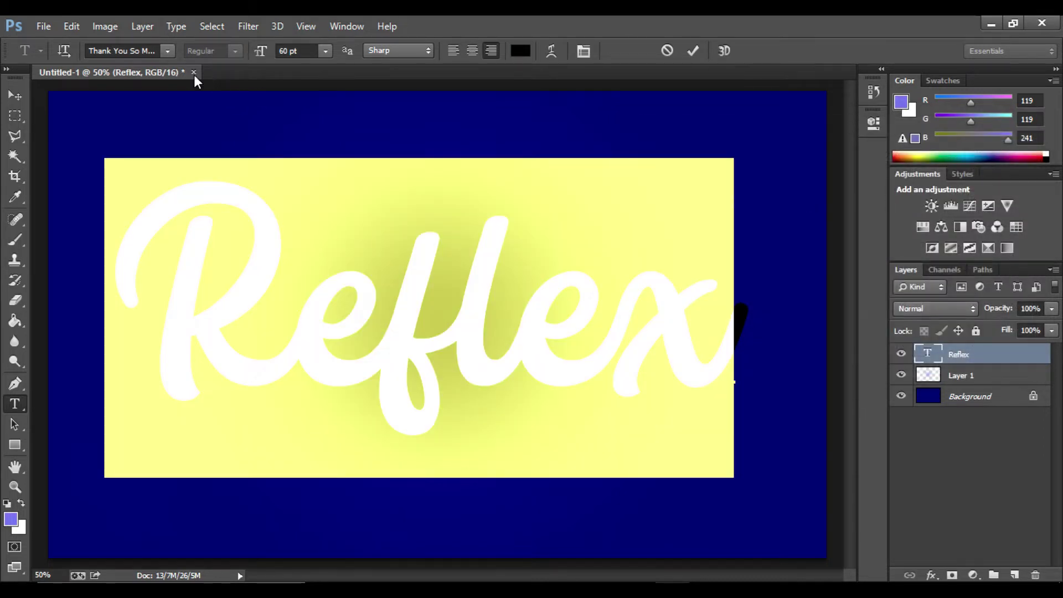
# Step: Choose the Thank You So Much font for the selected Reflex text and finish editing it
pyautogui.click(162, 55)
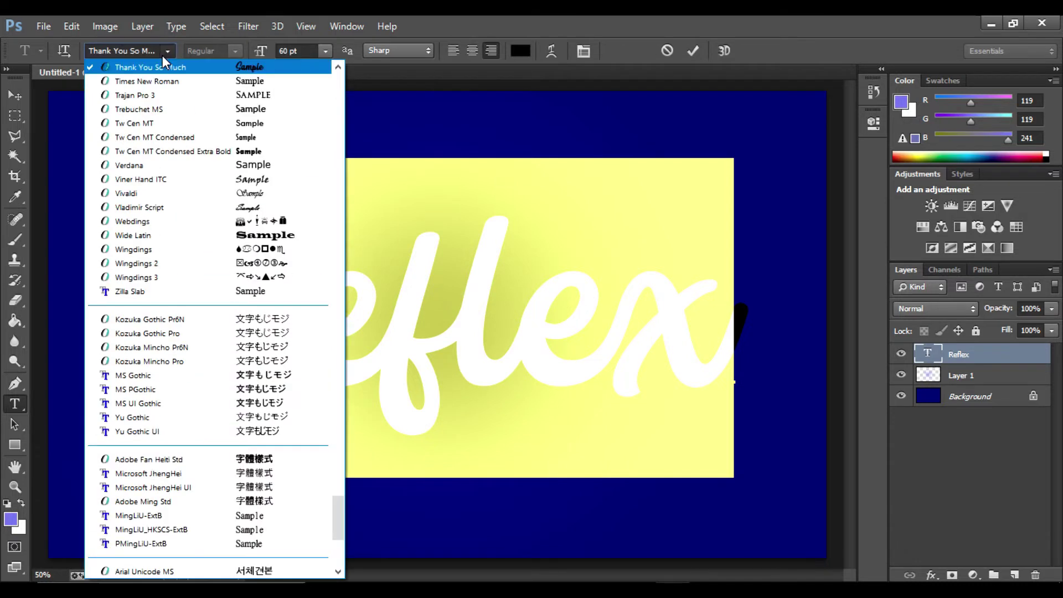
pyautogui.click(204, 69)
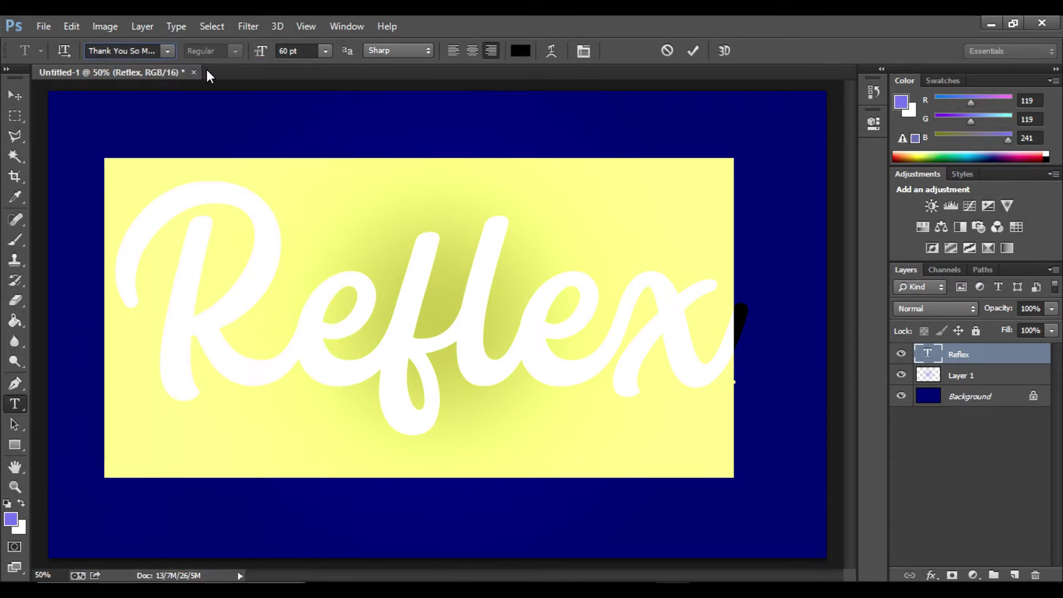
pyautogui.click(1019, 363)
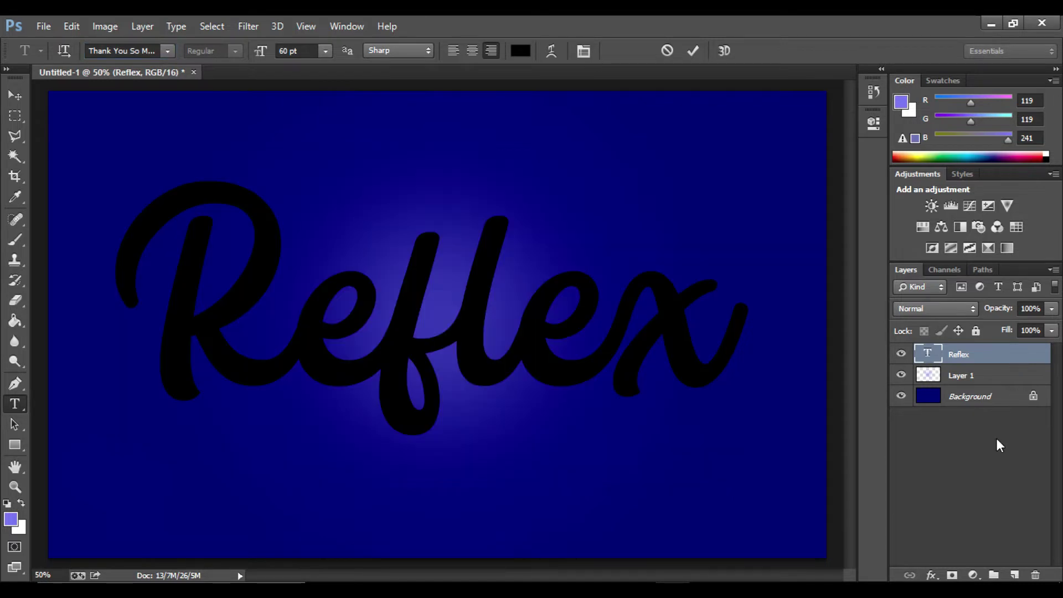
# Step: Rasterize the Reflex text layer and switch to the Move tool
pyautogui.rightClick(996, 356)
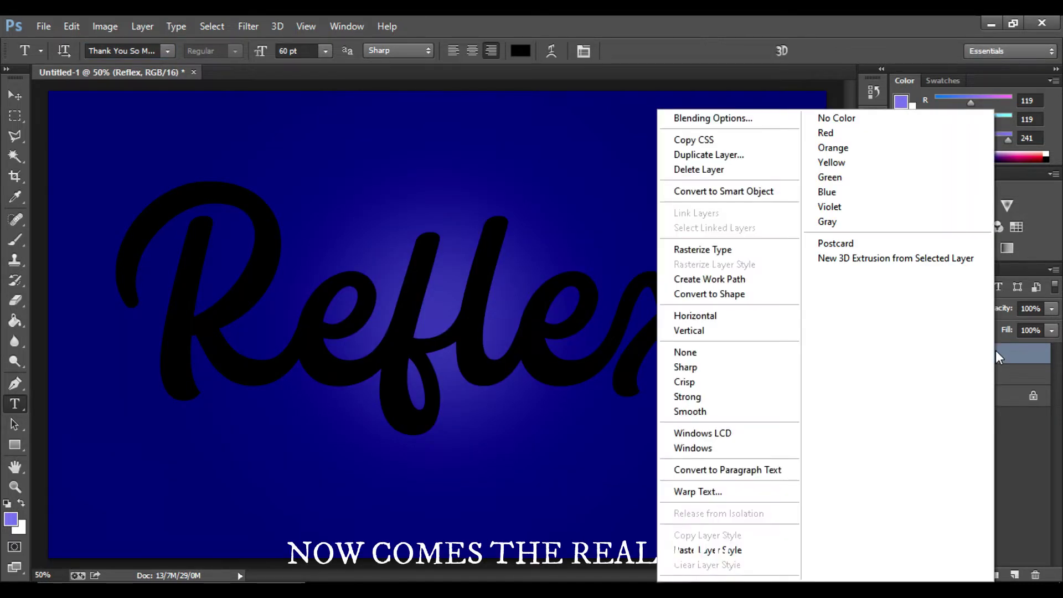
pyautogui.click(750, 253)
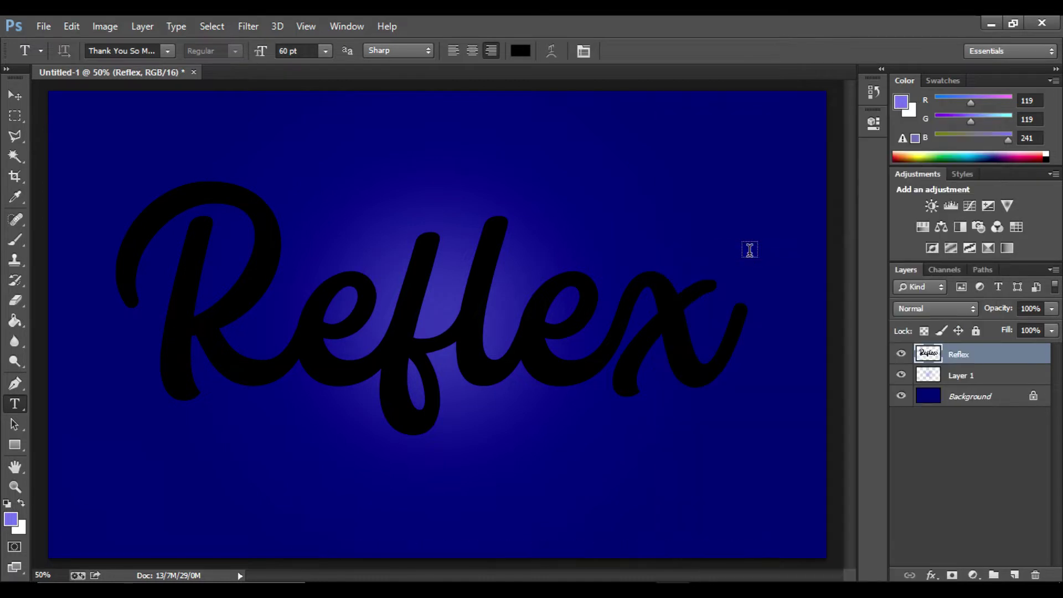
pyautogui.press('v')
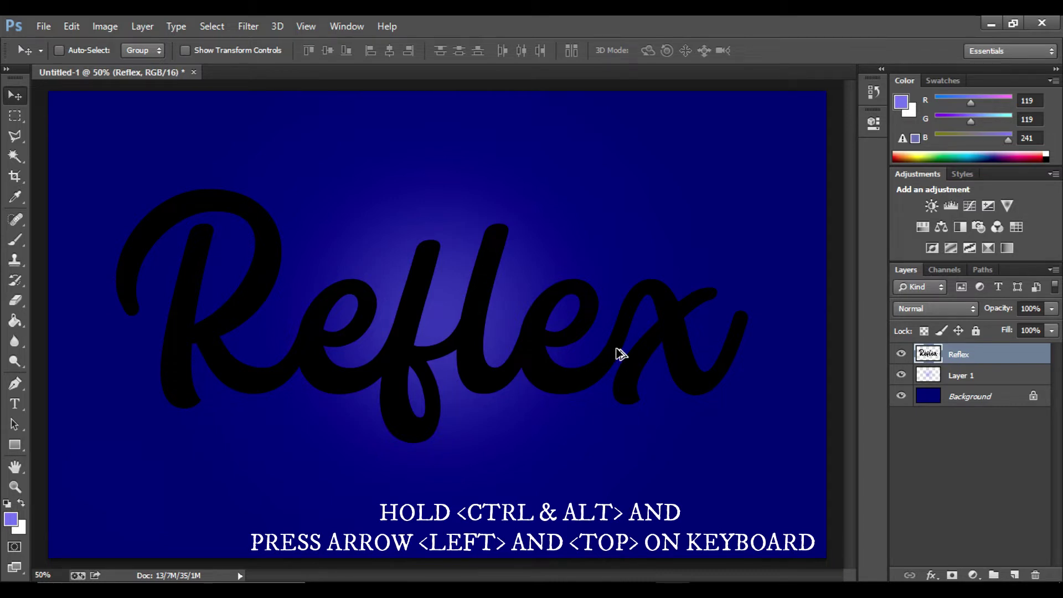
# Step: Duplicate the Reflex layer repeatedly up to Reflex copy 53, nudging successive copies alternately left and up to build a diagonal extrusion
pyautogui.hotkey('ctrl', 'alt', 'Left')
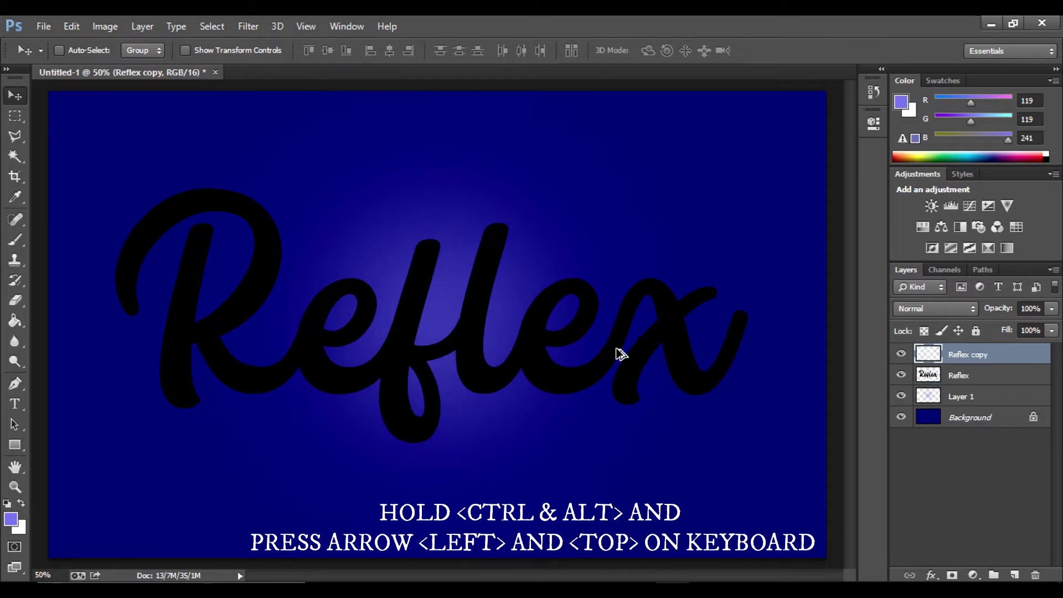
pyautogui.hotkey('ctrl', 'alt', 'Up')
pyautogui.hotkey('ctrl', 'alt', 'Left')
pyautogui.hotkey('ctrl', 'alt', 'Up')
pyautogui.hotkey('ctrl', 'alt', 'Left')
pyautogui.hotkey('ctrl', 'alt', 'Up')
pyautogui.hotkey('ctrl', 'alt', 'Left')
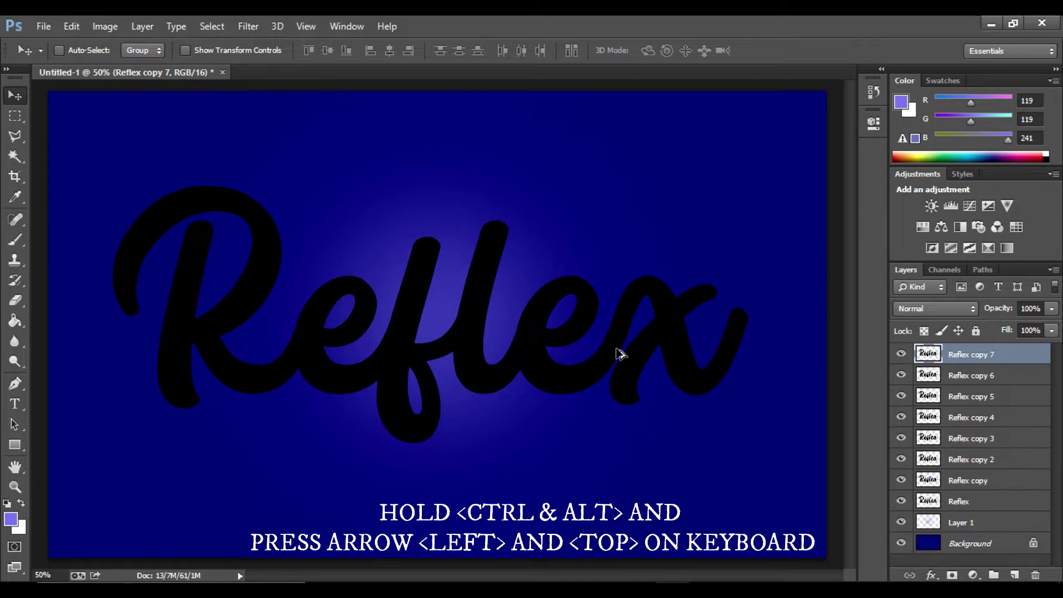
pyautogui.hotkey('ctrl', 'alt', 'Up')
pyautogui.hotkey('ctrl', 'alt', 'Left')
pyautogui.hotkey('ctrl', 'alt', 'Up')
pyautogui.hotkey('ctrl', 'alt', 'Left')
pyautogui.hotkey('ctrl', 'alt', 'Up')
pyautogui.hotkey('ctrl', 'alt', 'Left')
pyautogui.hotkey('ctrl', 'alt', 'Up')
pyautogui.hotkey('ctrl', 'alt', 'Left')
pyautogui.hotkey('ctrl', 'alt', 'Up')
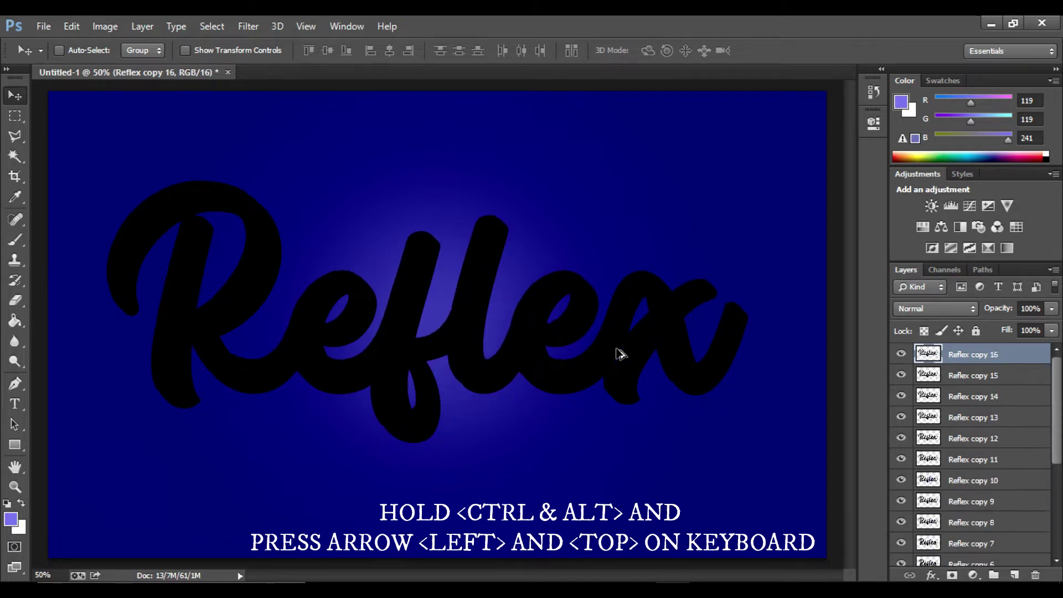
pyautogui.hotkey('ctrl', 'alt', 'Left')
pyautogui.hotkey('ctrl', 'alt', 'Up')
pyautogui.hotkey('ctrl', 'alt', 'Left')
pyautogui.hotkey('ctrl', 'alt', 'Up')
pyautogui.hotkey('ctrl', 'alt', 'Left')
pyautogui.hotkey('ctrl', 'alt', 'Up')
pyautogui.hotkey('ctrl', 'alt', 'Left')
pyautogui.hotkey('ctrl', 'alt', 'Left')
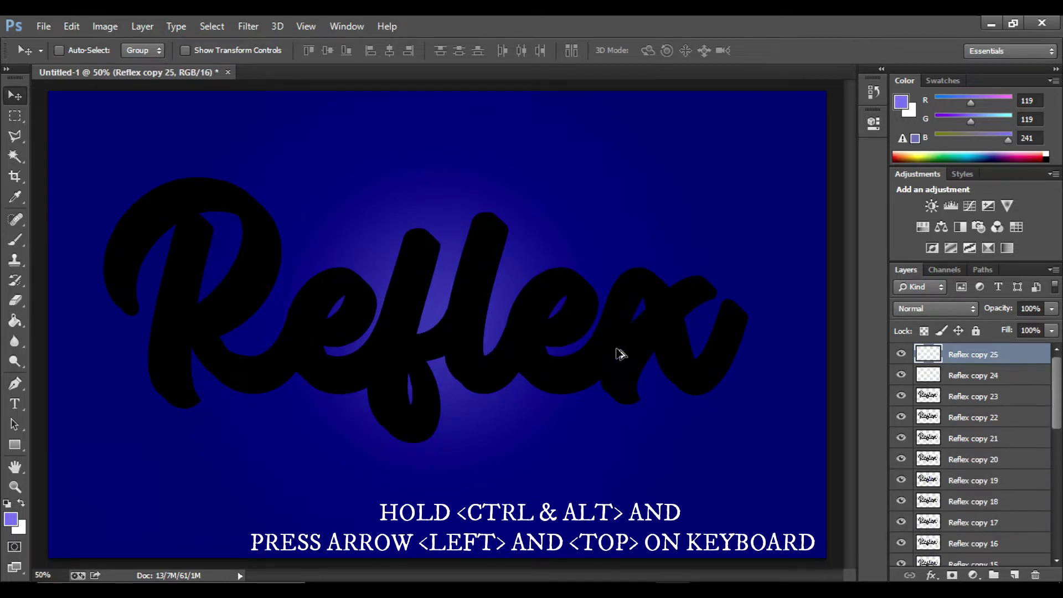
pyautogui.hotkey('ctrl', 'alt', 'Up')
pyautogui.hotkey('ctrl', 'alt', 'Left')
pyautogui.hotkey('ctrl', 'alt', 'Up')
pyautogui.hotkey('ctrl', 'alt', 'Left')
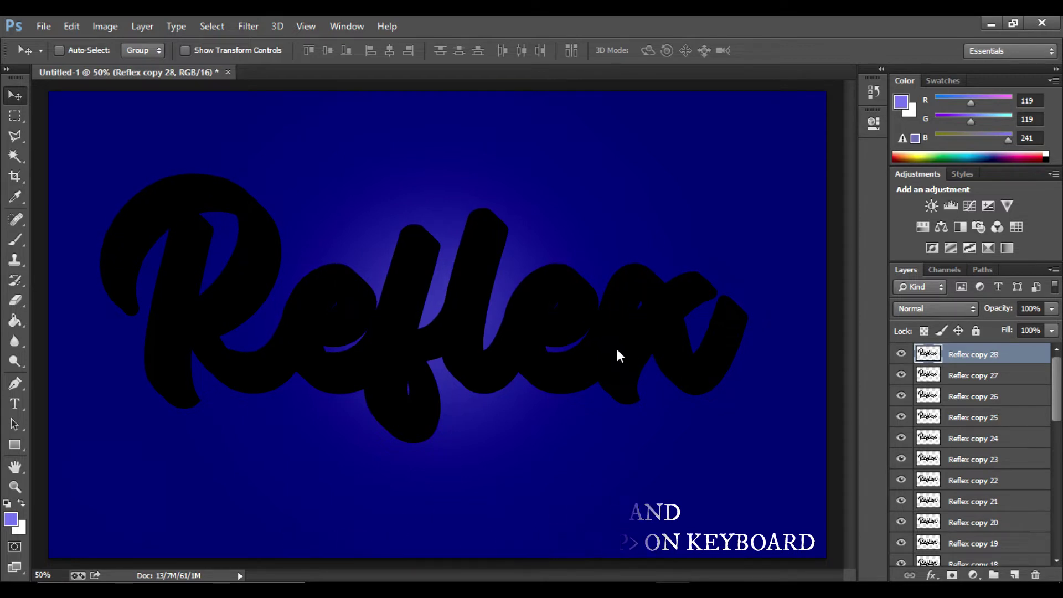
pyautogui.hotkey('ctrl', 'alt', 'Up')
pyautogui.hotkey('ctrl', 'alt', 'Left')
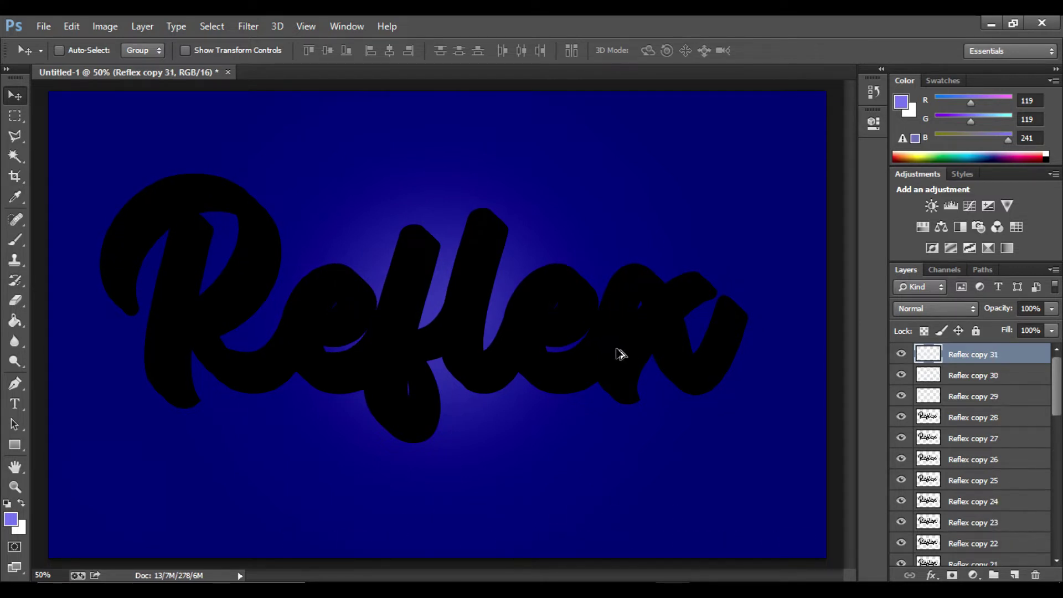
pyautogui.hotkey('ctrl', 'alt', 'Up')
pyautogui.hotkey('ctrl', 'alt', 'Left')
pyautogui.hotkey('ctrl', 'alt', 'Up')
pyautogui.hotkey('ctrl', 'alt', 'Left')
pyautogui.hotkey('ctrl', 'alt', 'Up')
pyautogui.hotkey('ctrl', 'alt', 'Left')
pyautogui.hotkey('ctrl', 'alt', 'Up')
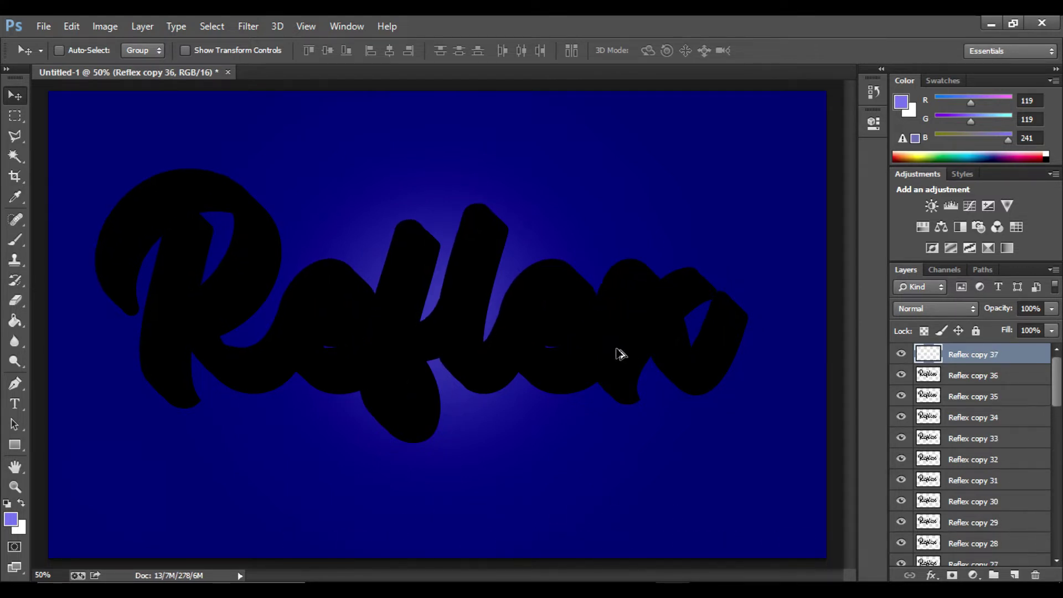
pyautogui.hotkey('ctrl', 'alt', 'Left')
pyautogui.hotkey('ctrl', 'alt', 'Up')
pyautogui.hotkey('ctrl', 'alt', 'Left')
pyautogui.hotkey('ctrl', 'alt', 'Up')
pyautogui.hotkey('ctrl', 'alt', 'Left')
pyautogui.hotkey('ctrl', 'alt', 'Up')
pyautogui.hotkey('ctrl', 'alt', 'Left')
pyautogui.hotkey('ctrl', 'alt', 'Up')
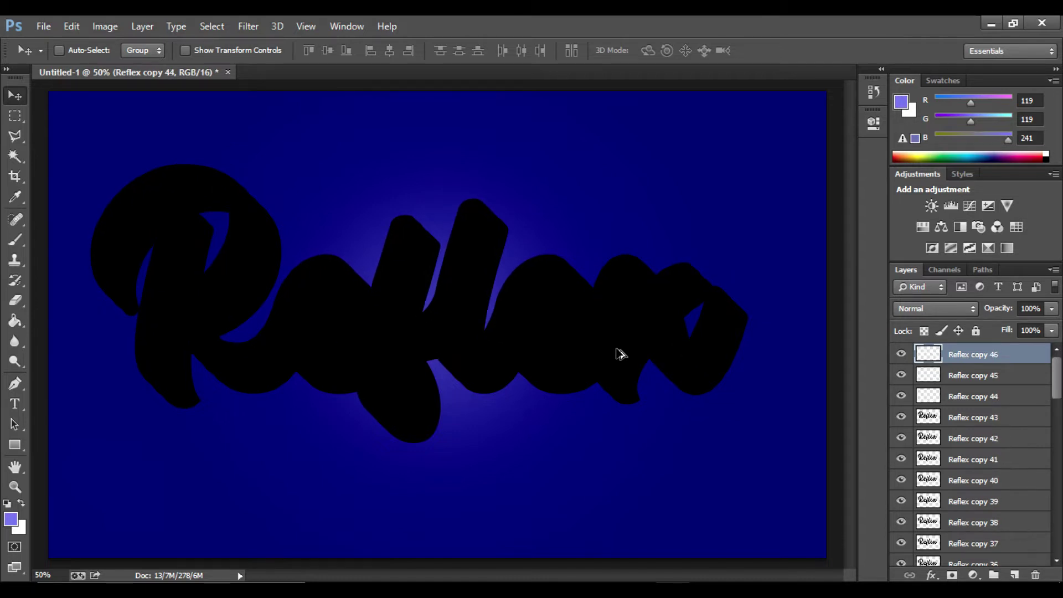
pyautogui.hotkey('ctrl', 'alt', 'Left')
pyautogui.hotkey('ctrl', 'alt', 'Up')
pyautogui.hotkey('ctrl', 'alt', 'Left')
pyautogui.hotkey('ctrl', 'alt', 'Up')
pyautogui.hotkey('ctrl', 'alt', 'Left')
pyautogui.hotkey('ctrl', 'alt', 'Up')
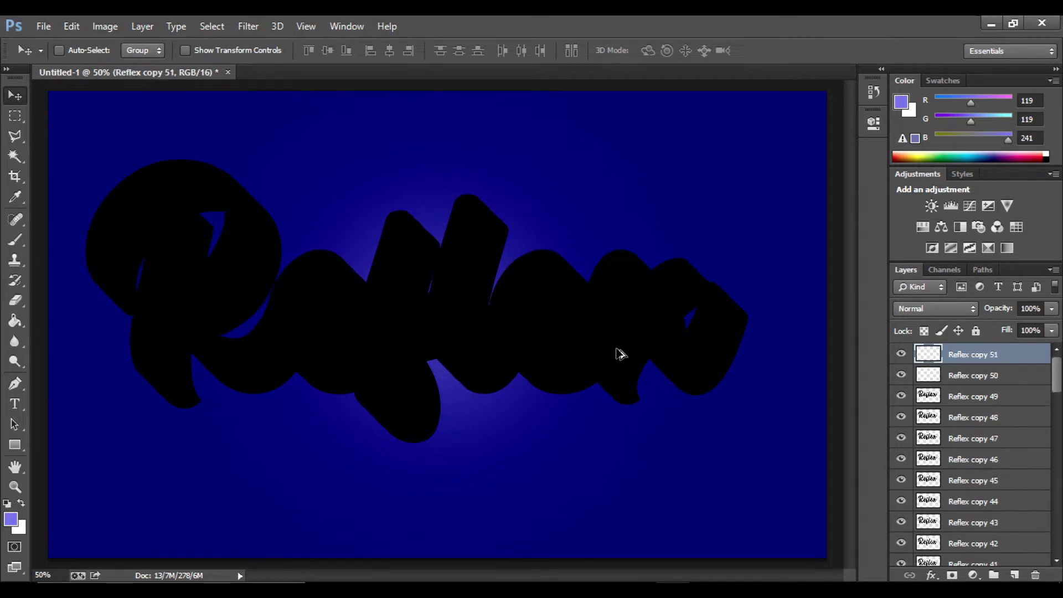
pyautogui.hotkey('ctrl', 'alt', 'Left')
pyautogui.hotkey('ctrl', 'alt', 'Up')
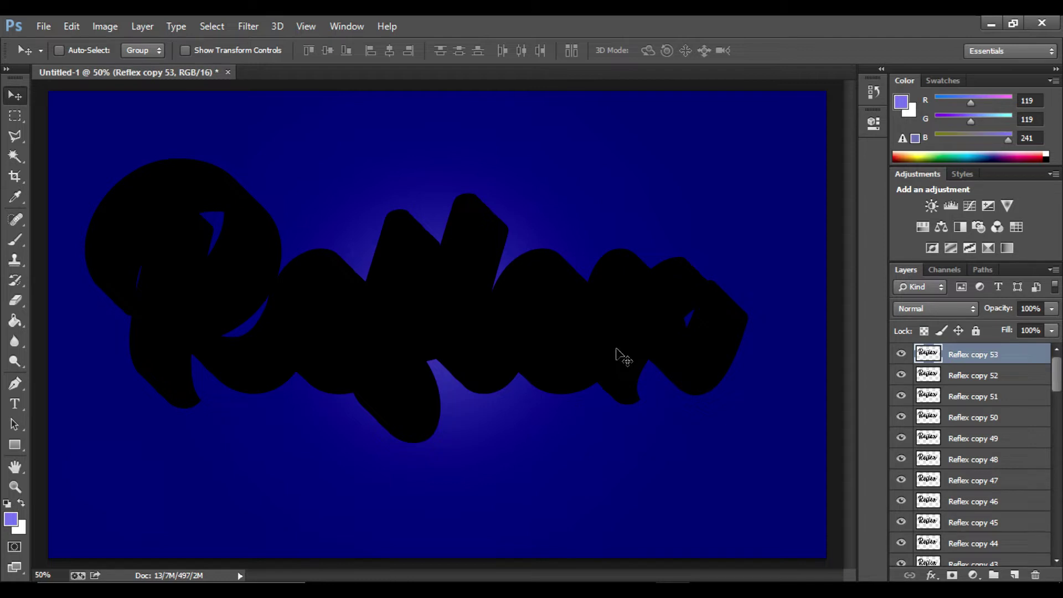
# Step: Delete the two topmost duplicates, Reflex copy 53 and Reflex copy 52
pyautogui.press('Delete')
pyautogui.press('Delete')
# Step: Add a Bevel & Emboss effect with a 7 px size and a Color Overlay to the Reflex copy 50 layer
pyautogui.click(1016, 380)
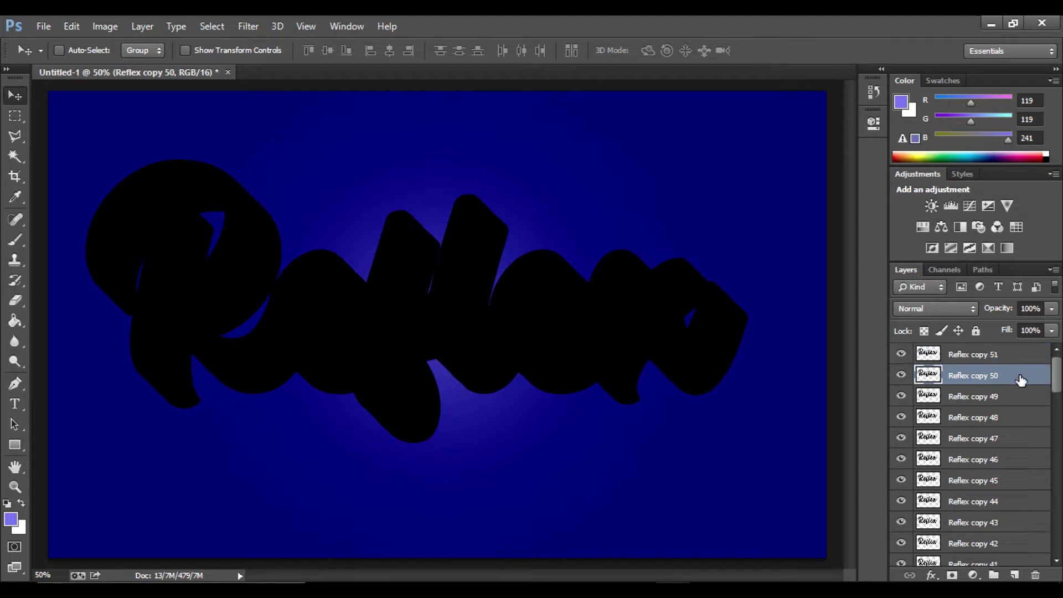
pyautogui.doubleClick(1022, 380)
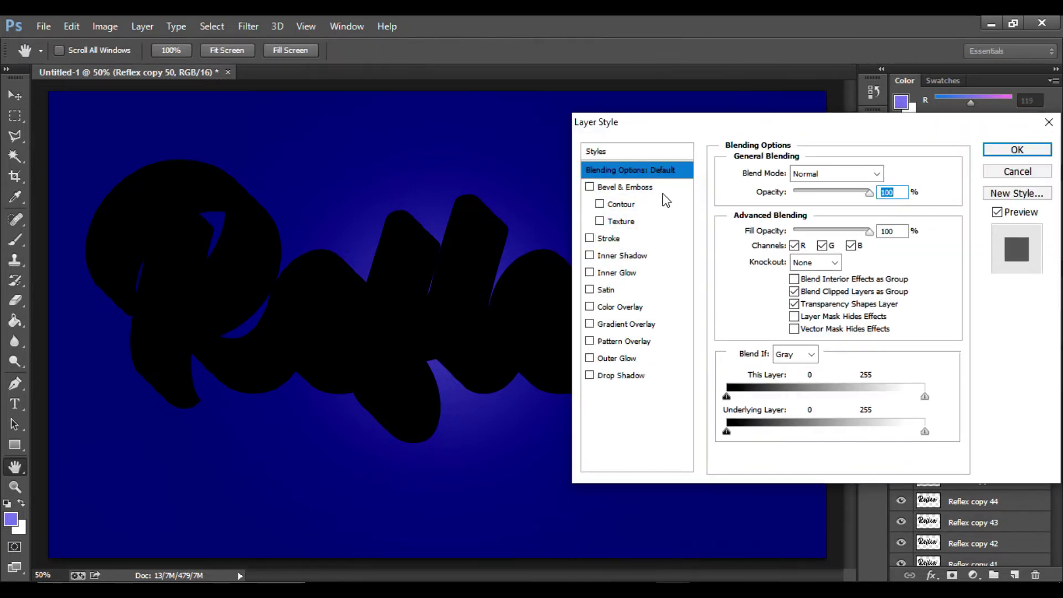
pyautogui.click(654, 186)
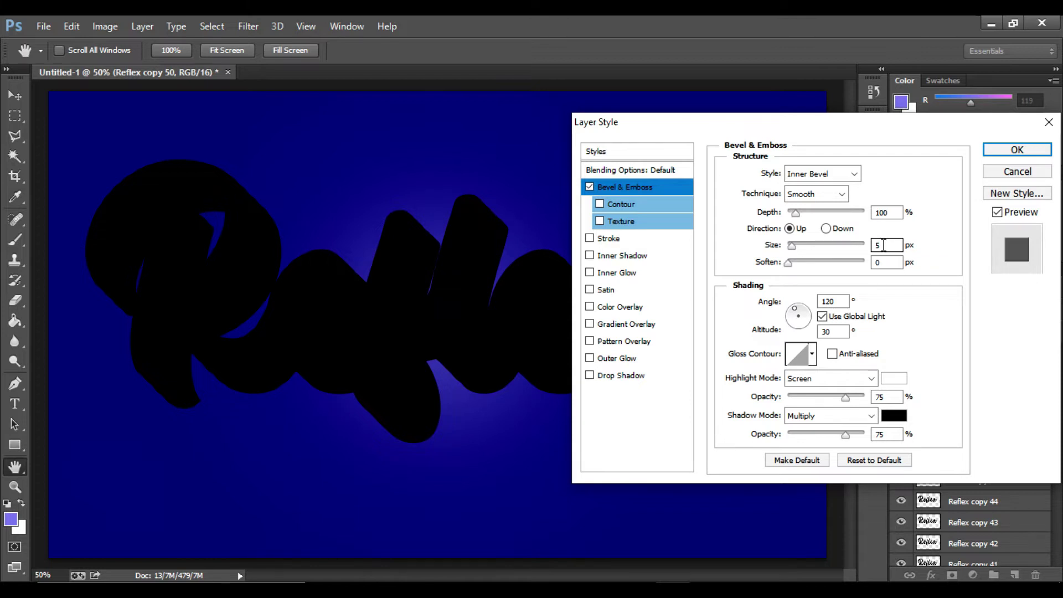
pyautogui.doubleClick(885, 245)
pyautogui.write('7')
pyautogui.click(639, 314)
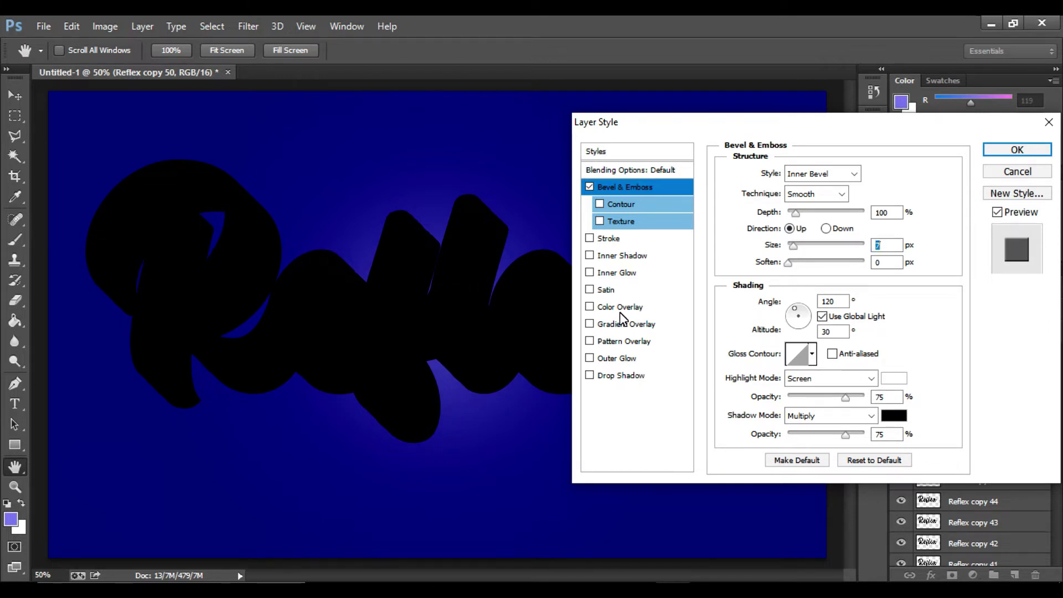
pyautogui.click(590, 307)
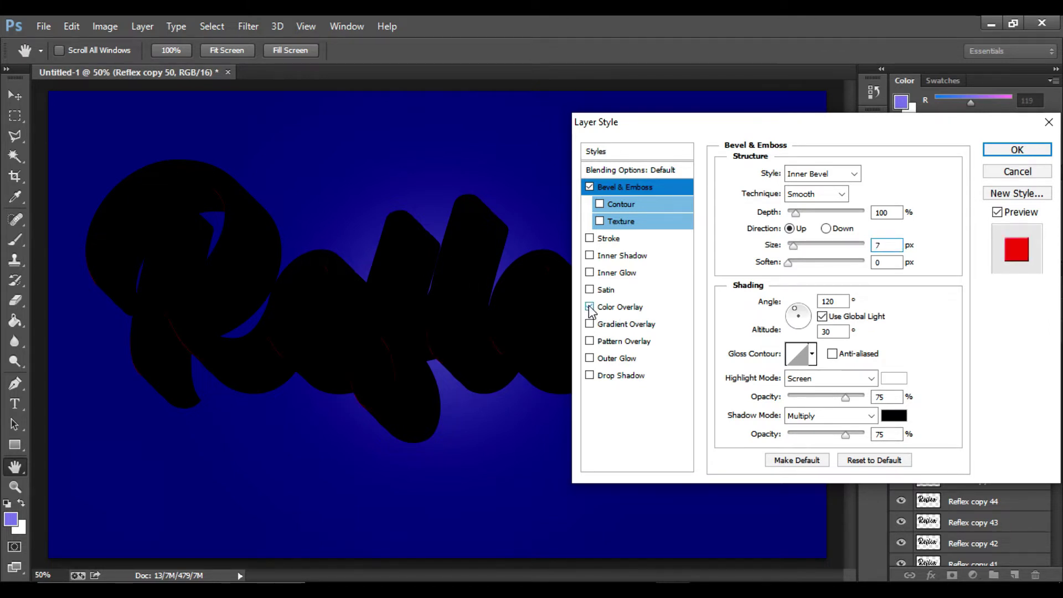
pyautogui.click(1024, 155)
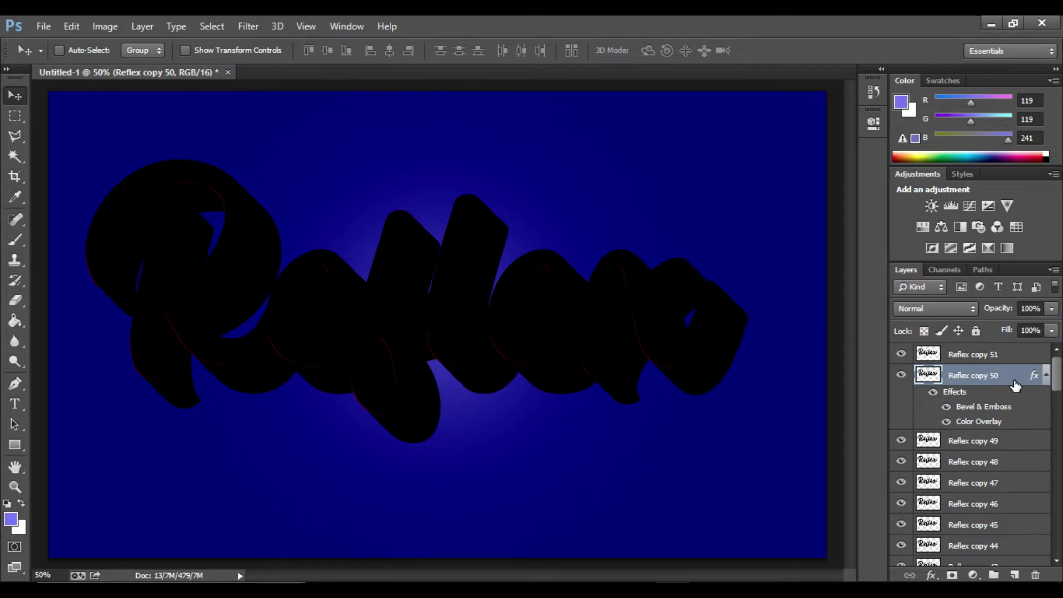
# Step: Change the Color Overlay of Reflex copy 50 to the red e90404
pyautogui.doubleClick(1018, 382)
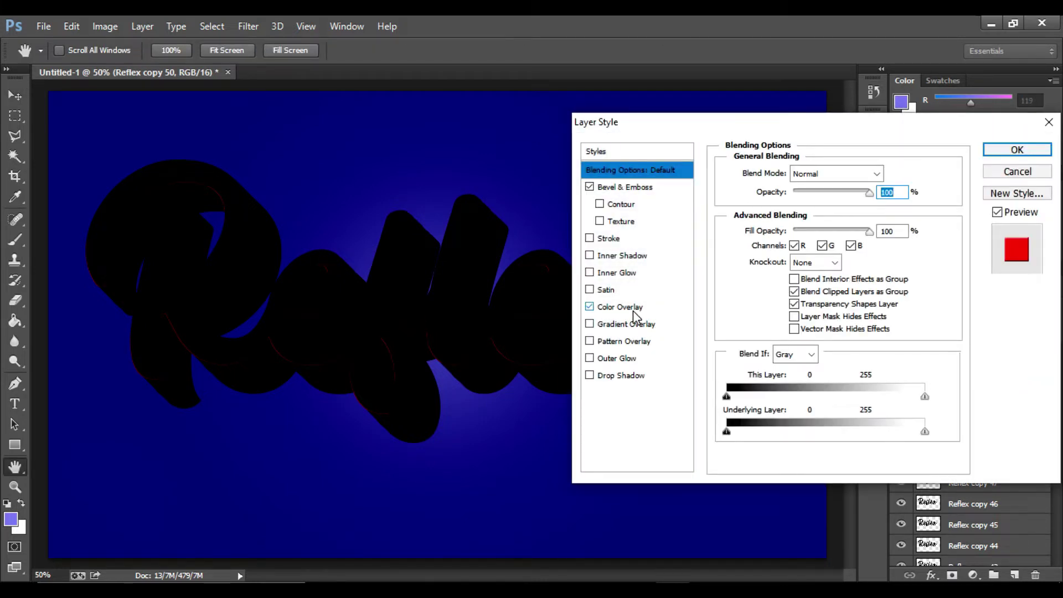
pyautogui.click(620, 308)
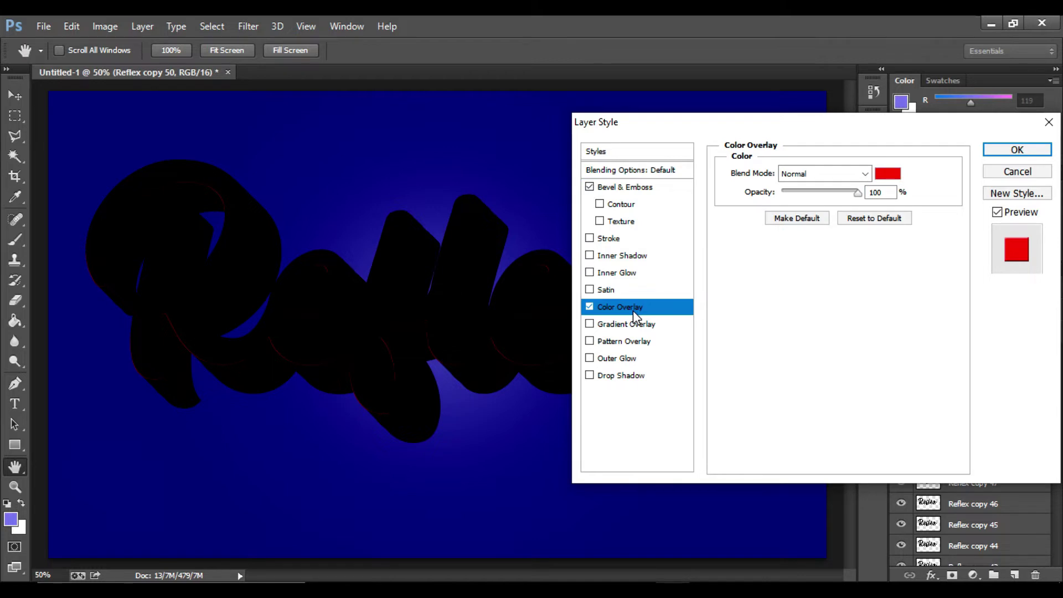
pyautogui.click(888, 174)
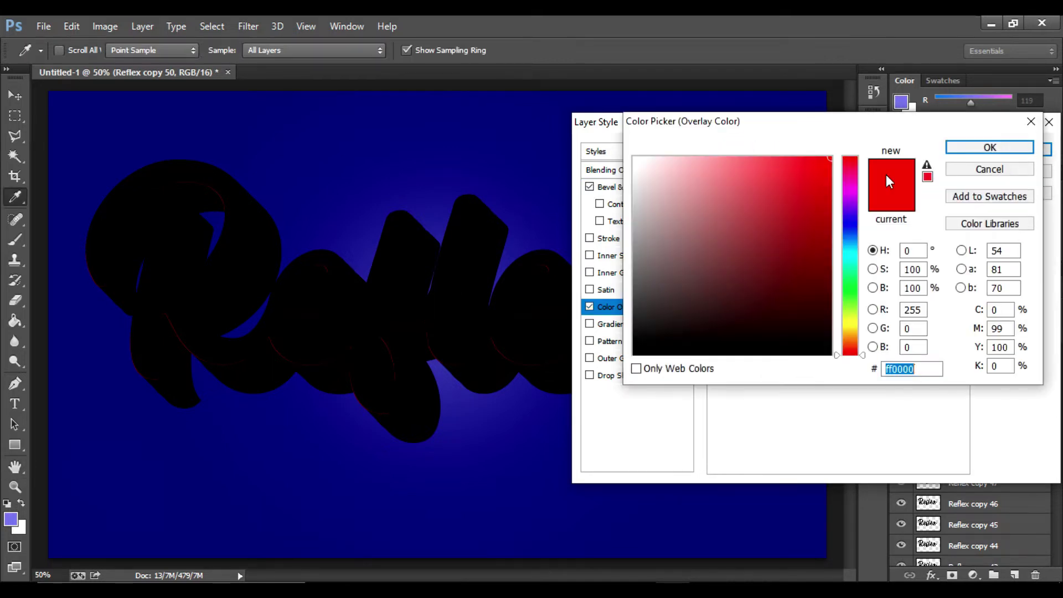
pyautogui.click(828, 174)
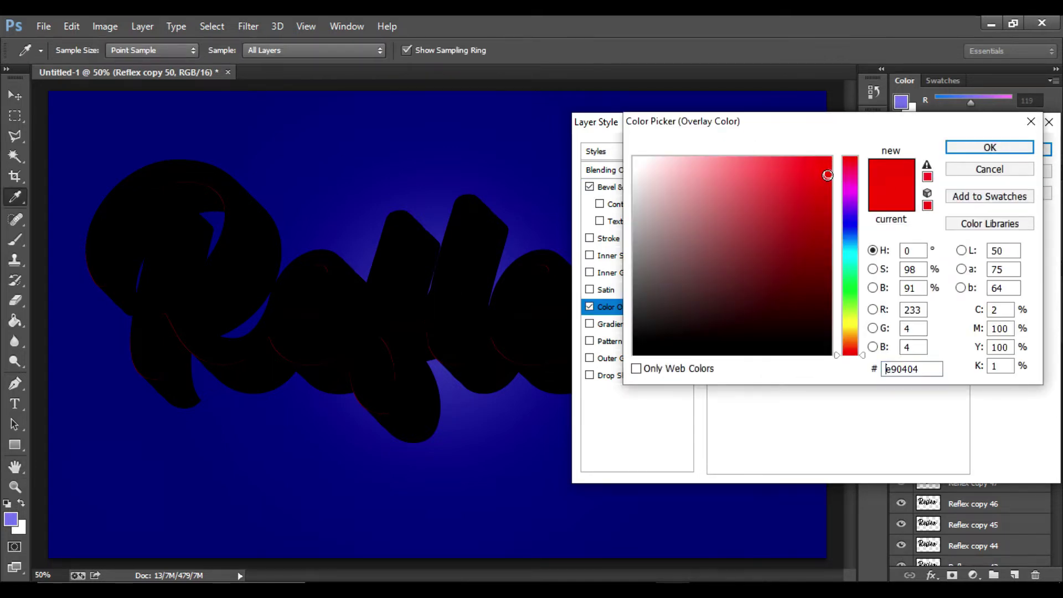
pyautogui.click(963, 148)
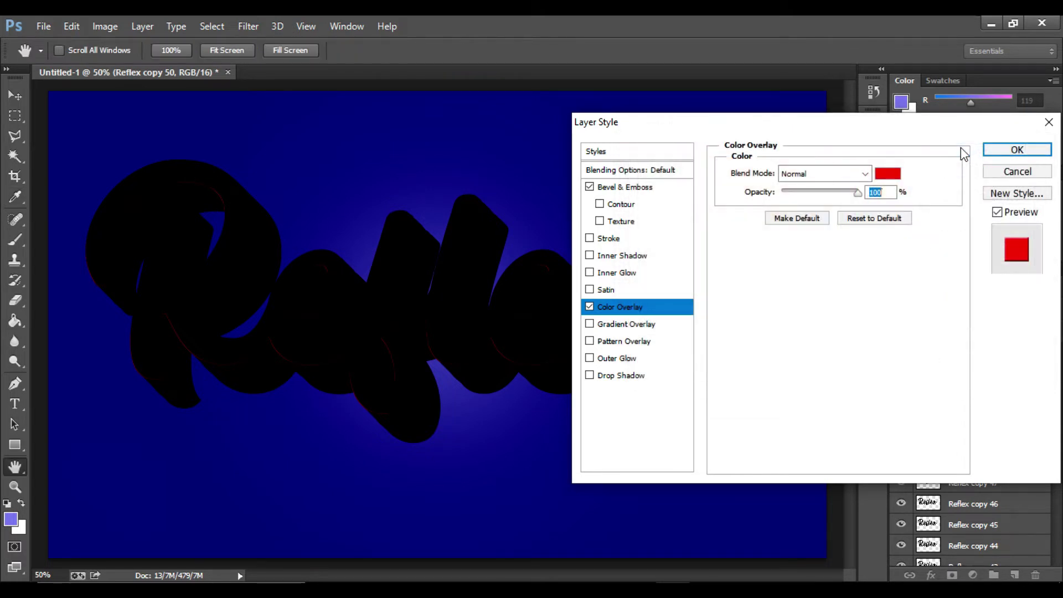
pyautogui.click(1001, 155)
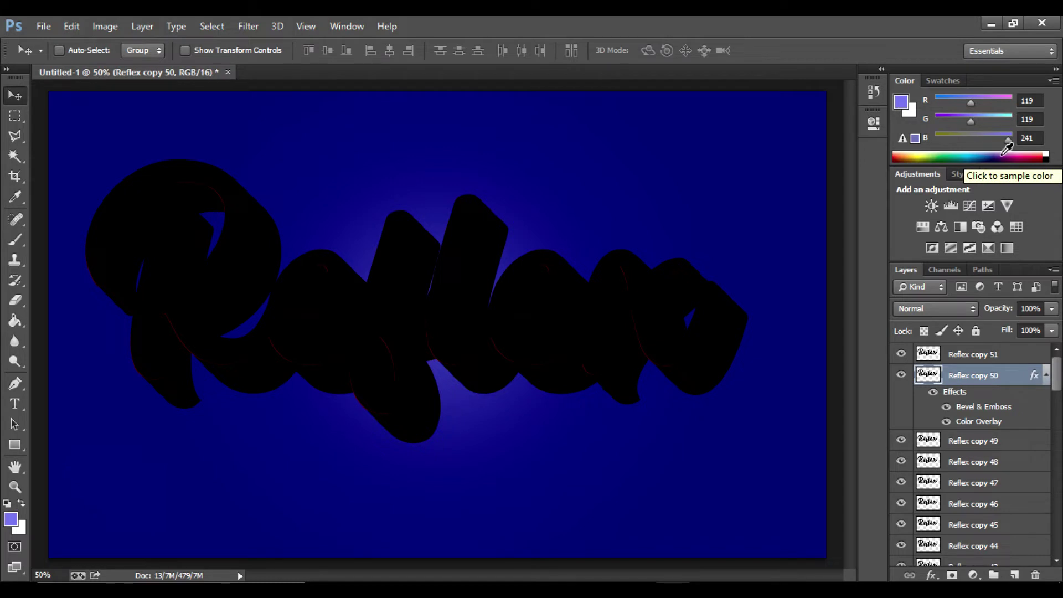
# Step: Copy the layer style of Reflex copy 50 and paste it onto all layers from Reflex copy 49 down to Reflex copy
pyautogui.rightClick(1014, 380)
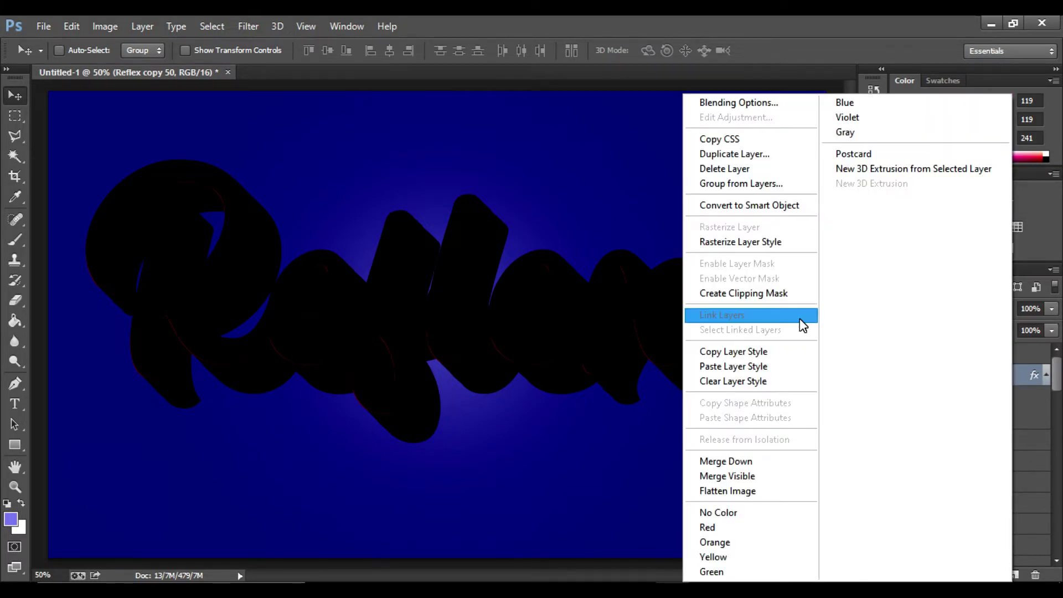
pyautogui.click(801, 351)
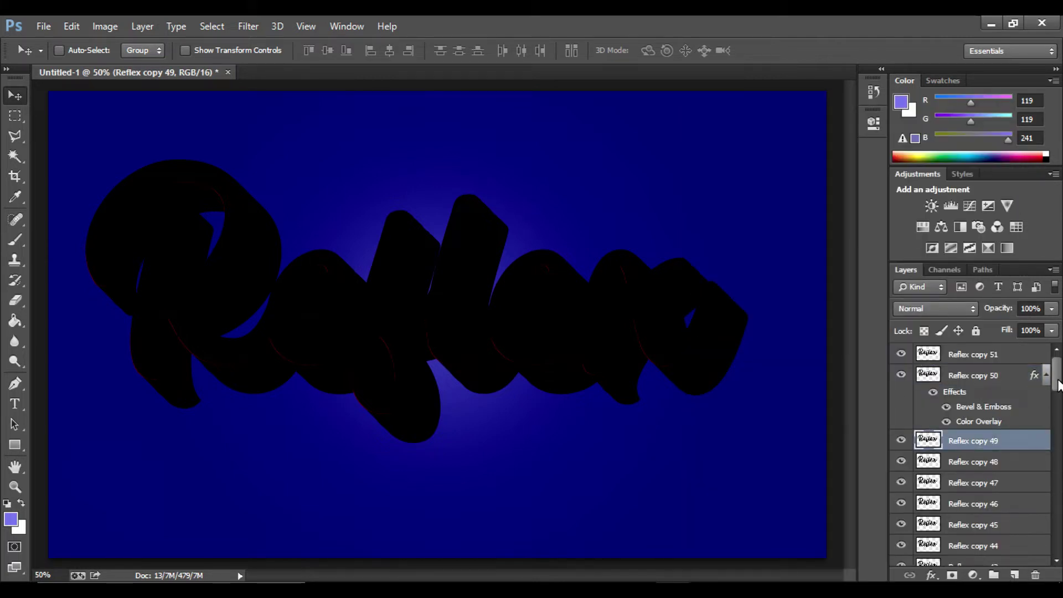
pyautogui.moveTo(1058, 386); pyautogui.dragTo(1060, 553)
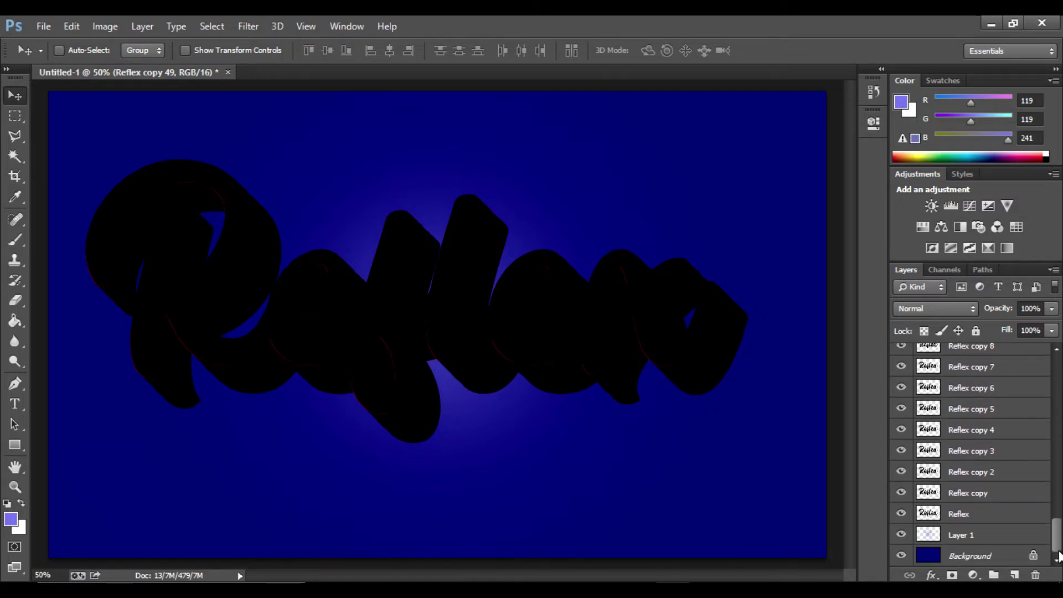
pyautogui.keyDown('shift'); pyautogui.click(1023, 494); pyautogui.keyUp('shift')
pyautogui.rightClick(1024, 496)
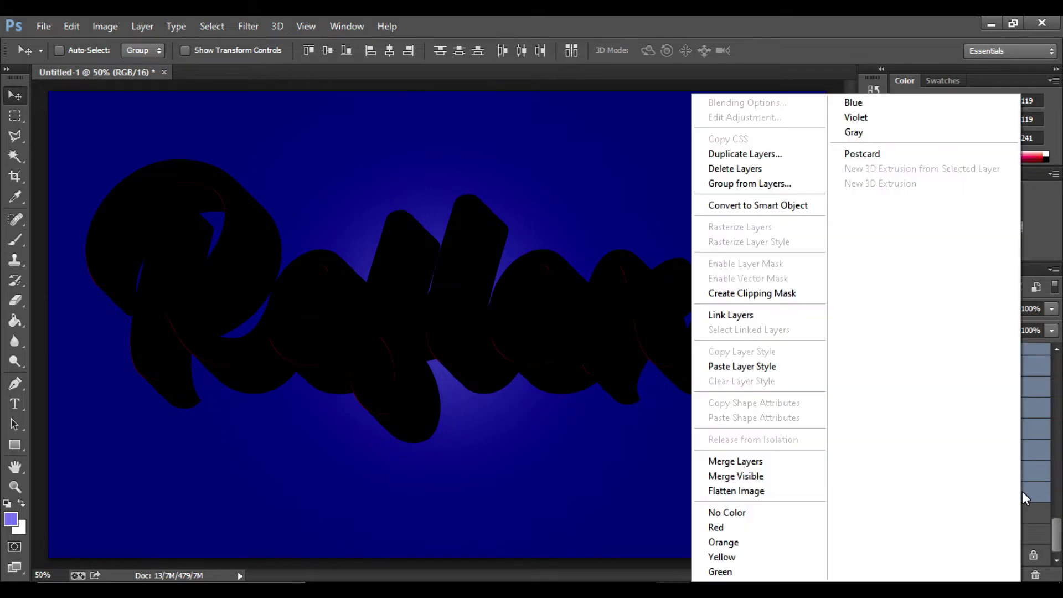
pyautogui.click(778, 371)
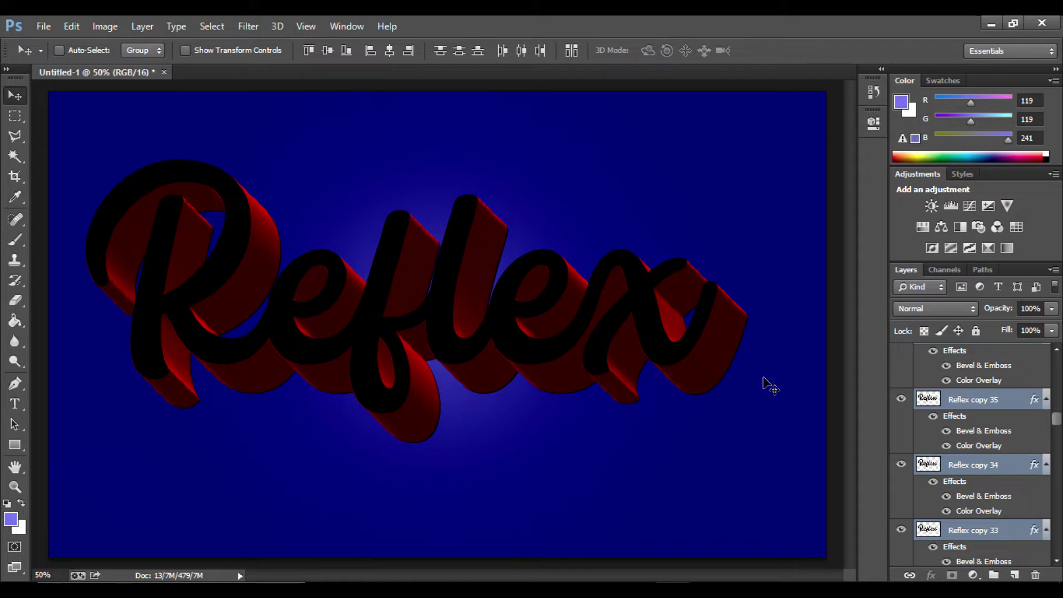
# Step: Add a Drop Shadow effect to the Reflex copy 51 layer with 15% opacity and a 135° angle
pyautogui.scroll(1, 1059, 424)
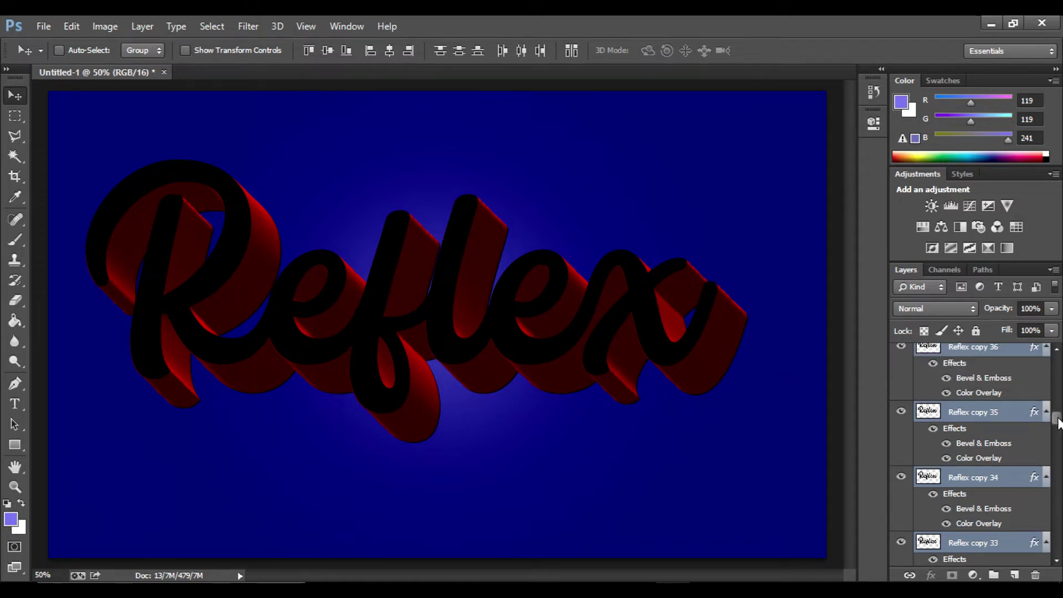
pyautogui.moveTo(1059, 424); pyautogui.dragTo(1058, 359)
pyautogui.click(1034, 359)
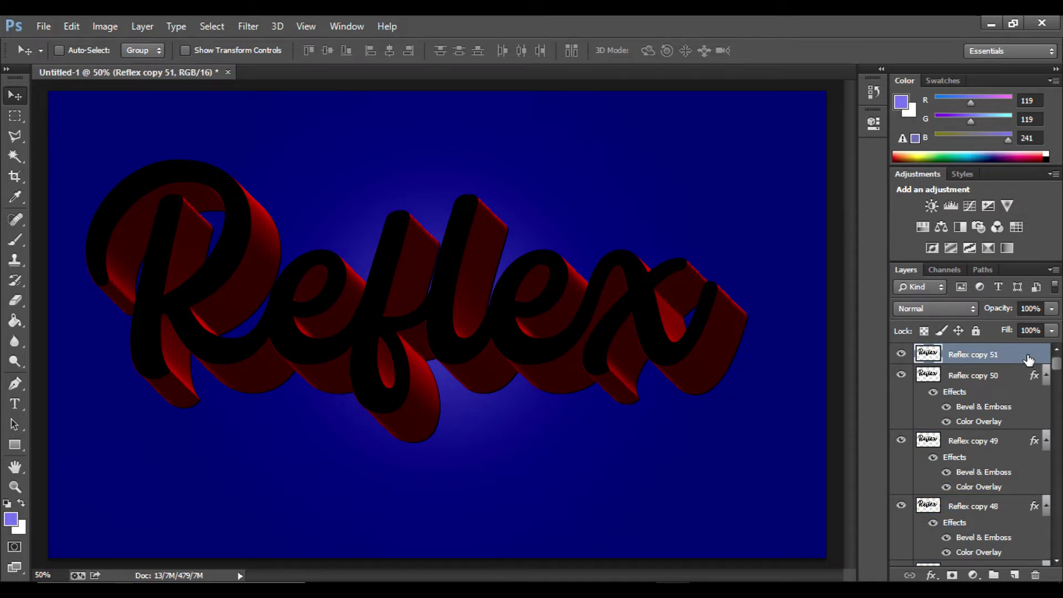
pyautogui.doubleClick(1028, 360)
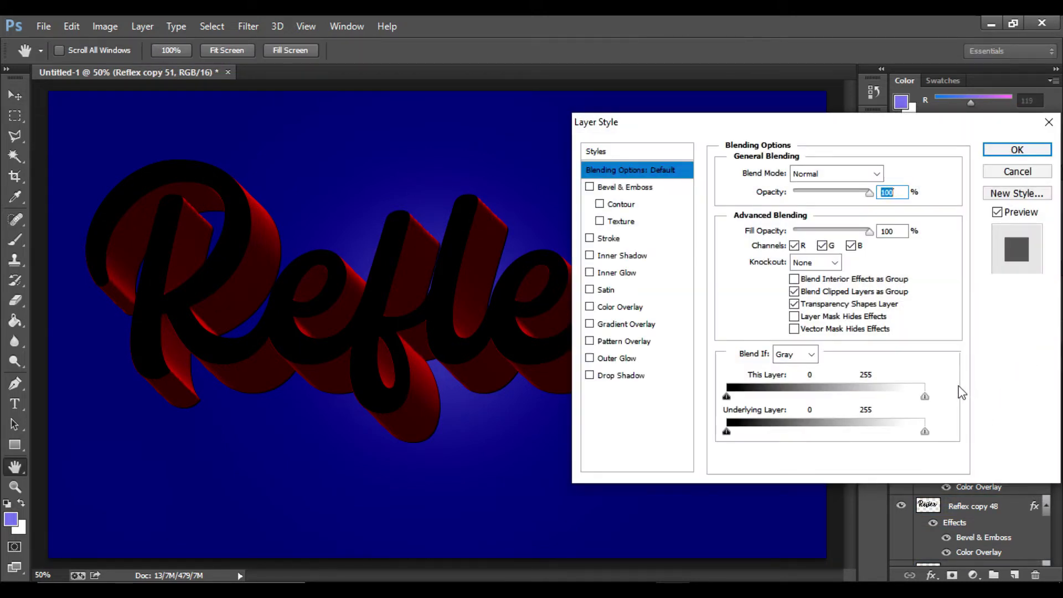
pyautogui.click(656, 375)
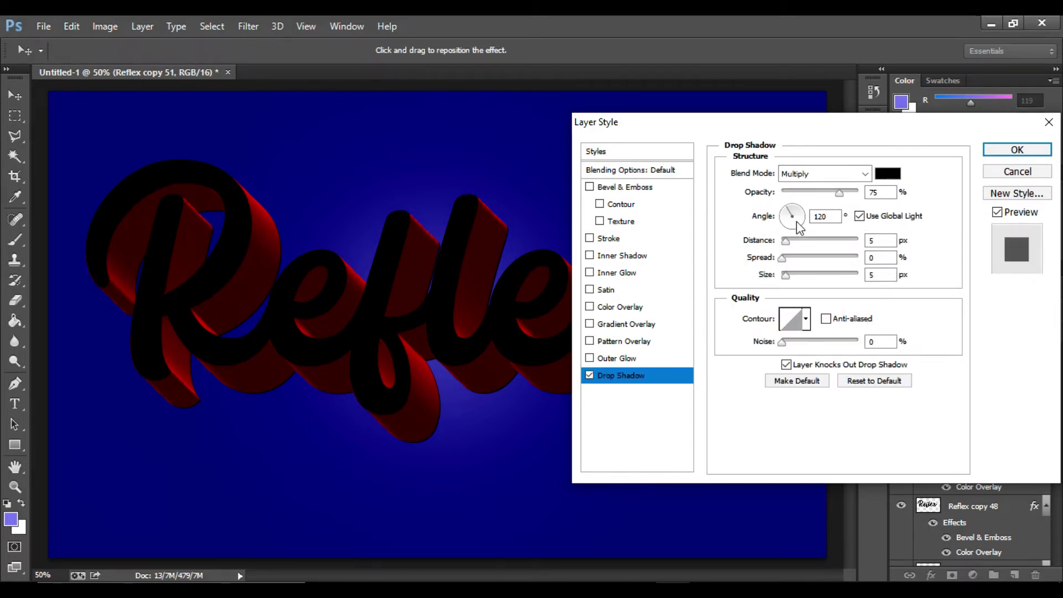
pyautogui.doubleClick(874, 193)
pyautogui.write('15')
pyautogui.doubleClick(820, 217)
pyautogui.write('135')
# Step: Set the drop shadow's opacity to 10%, its distance to 20 px and its spread to 20%
pyautogui.click(827, 242)
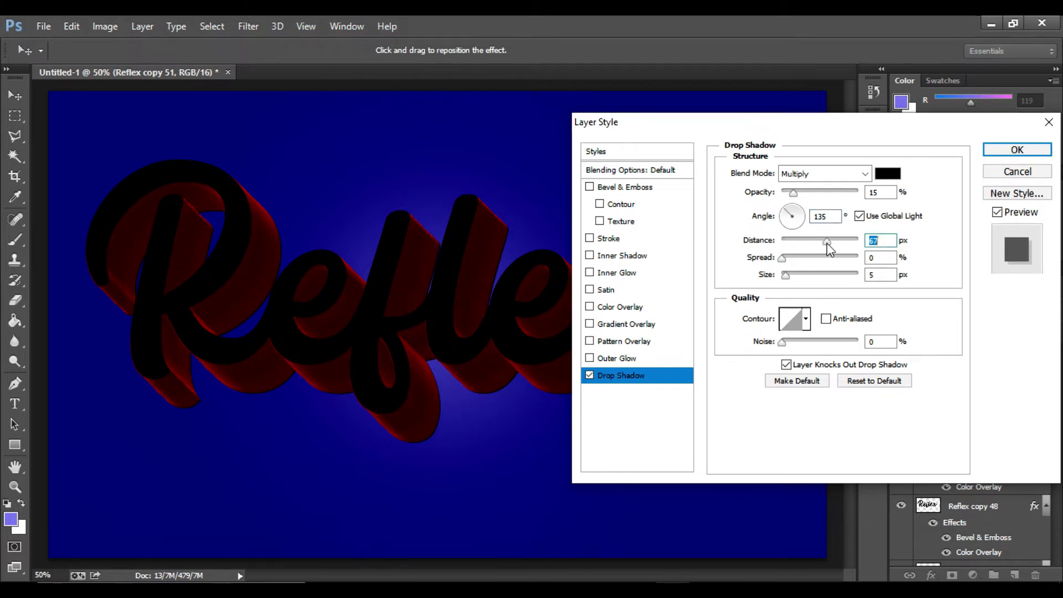
pyautogui.doubleClick(875, 193)
pyautogui.write('10')
pyautogui.doubleClick(876, 241)
pyautogui.write('20')
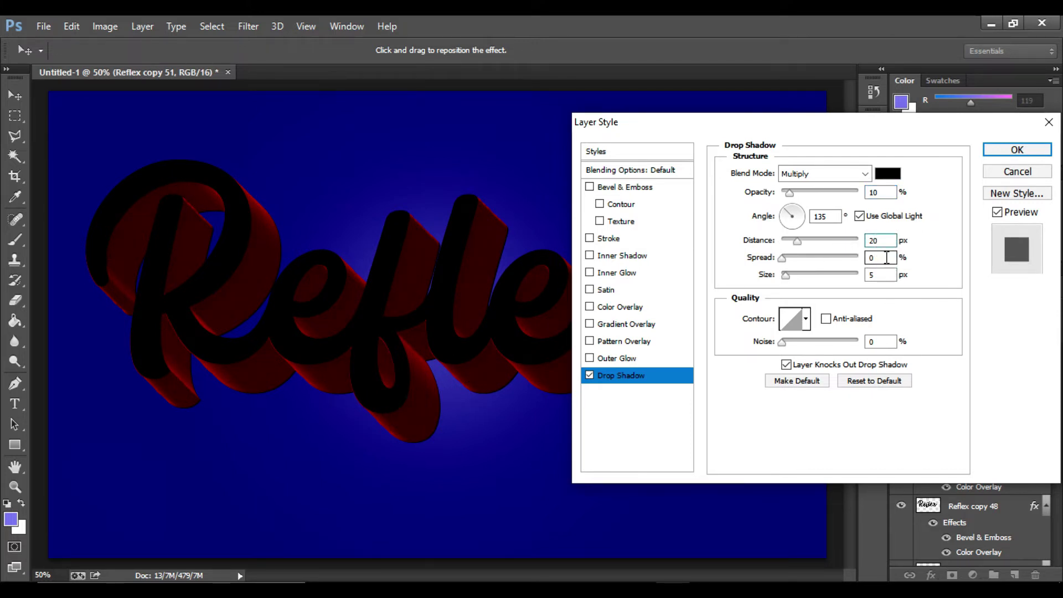
pyautogui.doubleClick(887, 257)
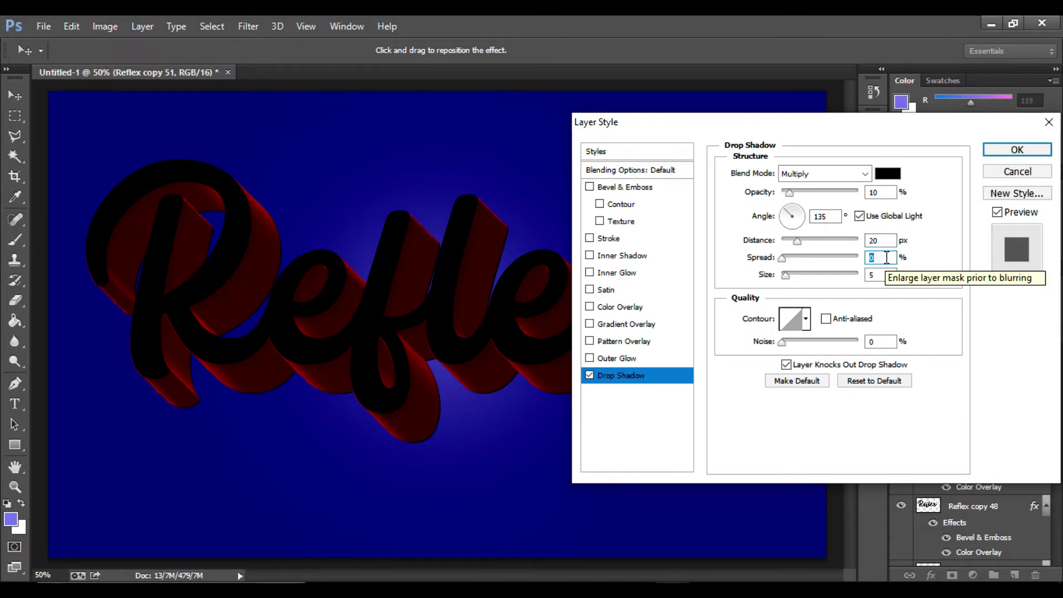
pyautogui.write('20')
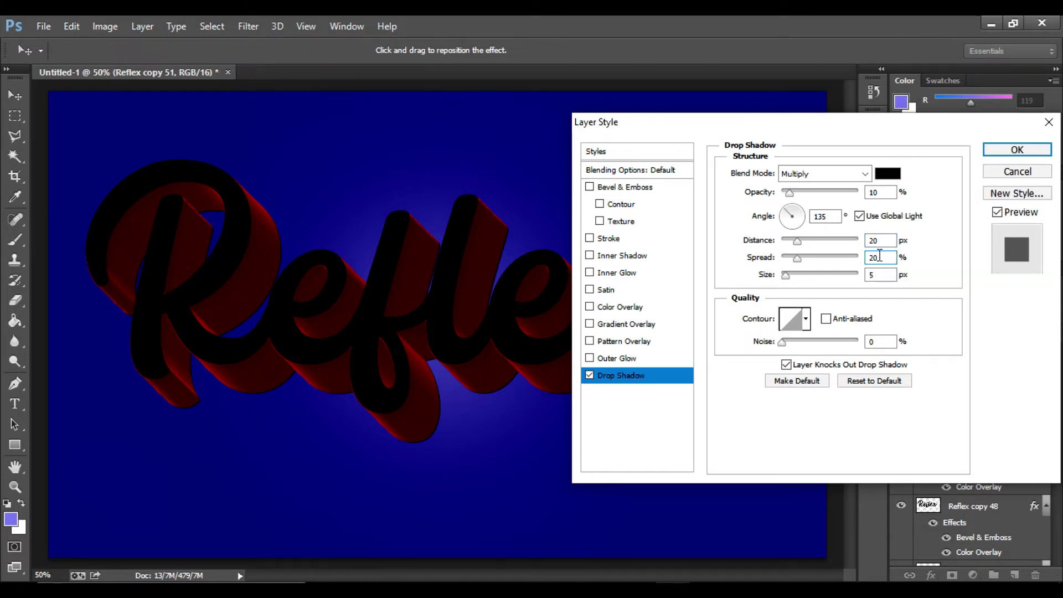
# Step: Set the drop shadow's size to 80 px and its blend mode to Overlay
pyautogui.click(879, 274)
pyautogui.write('50')
pyautogui.doubleClick(879, 274)
pyautogui.write('80')
pyautogui.click(866, 174)
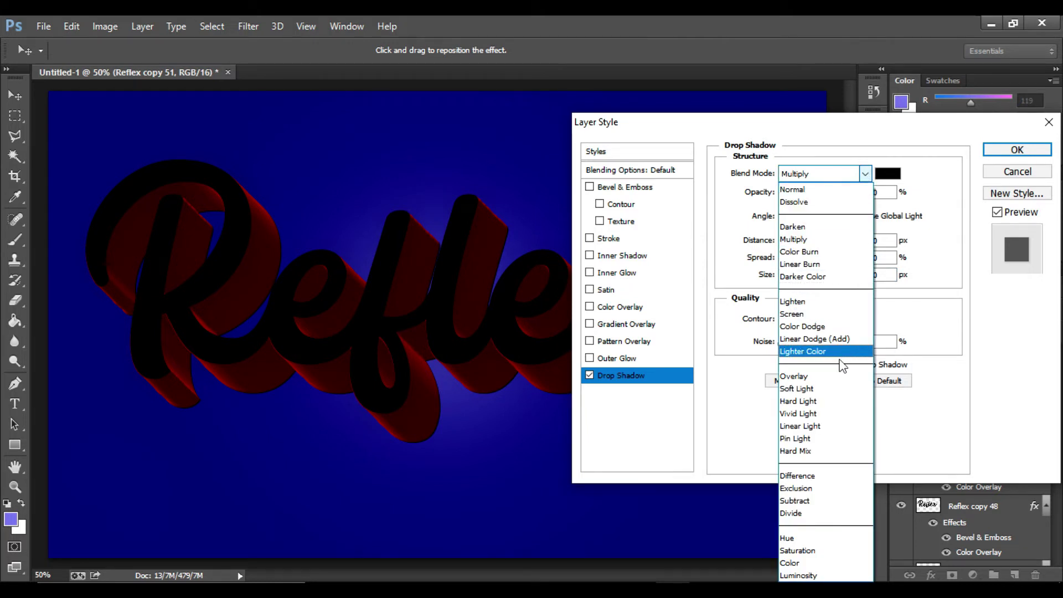
pyautogui.click(838, 379)
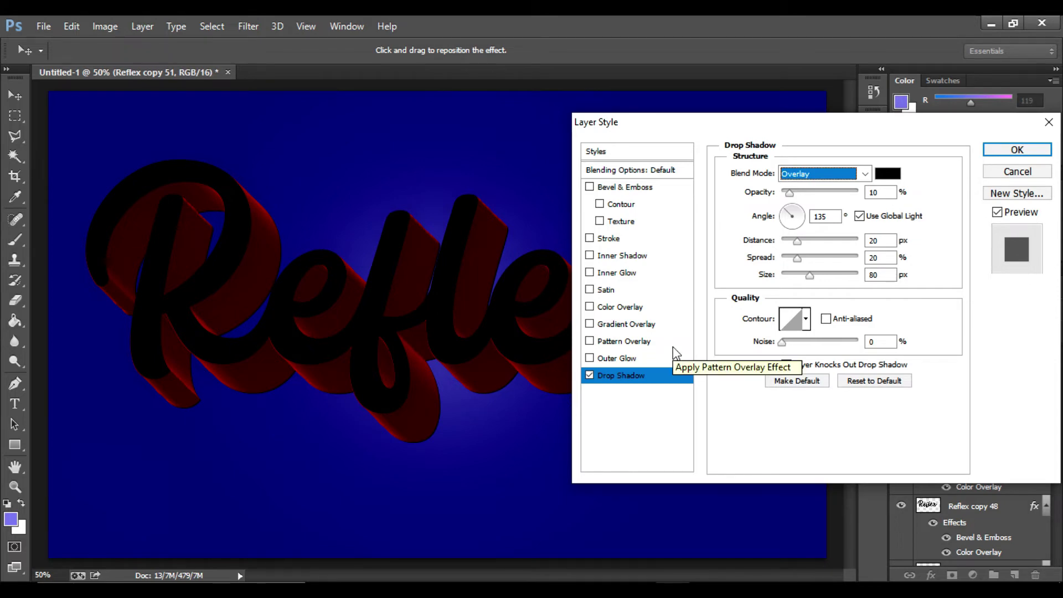
# Step: Add a Gradient Overlay from the Orange, Yellow, Orange preset, removing the end orange stop and moving the yellow stop to 100%
pyautogui.click(660, 328)
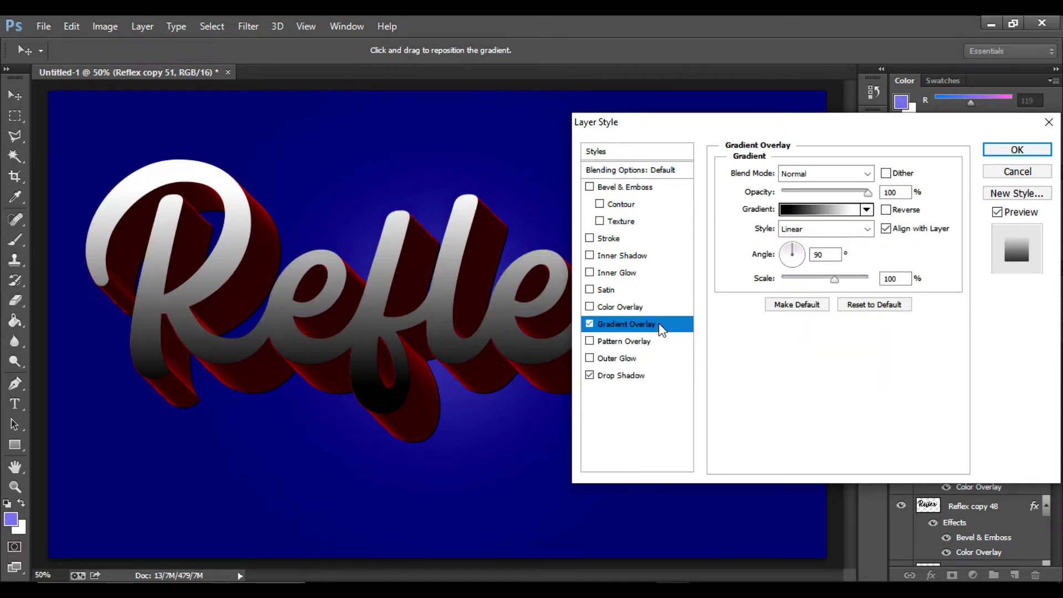
pyautogui.click(856, 211)
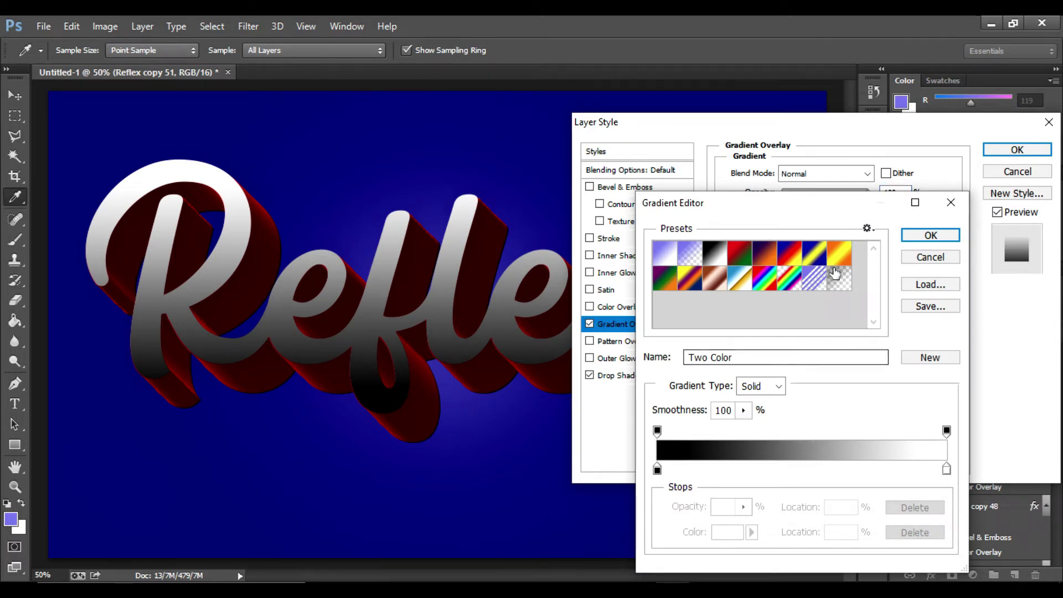
pyautogui.click(844, 249)
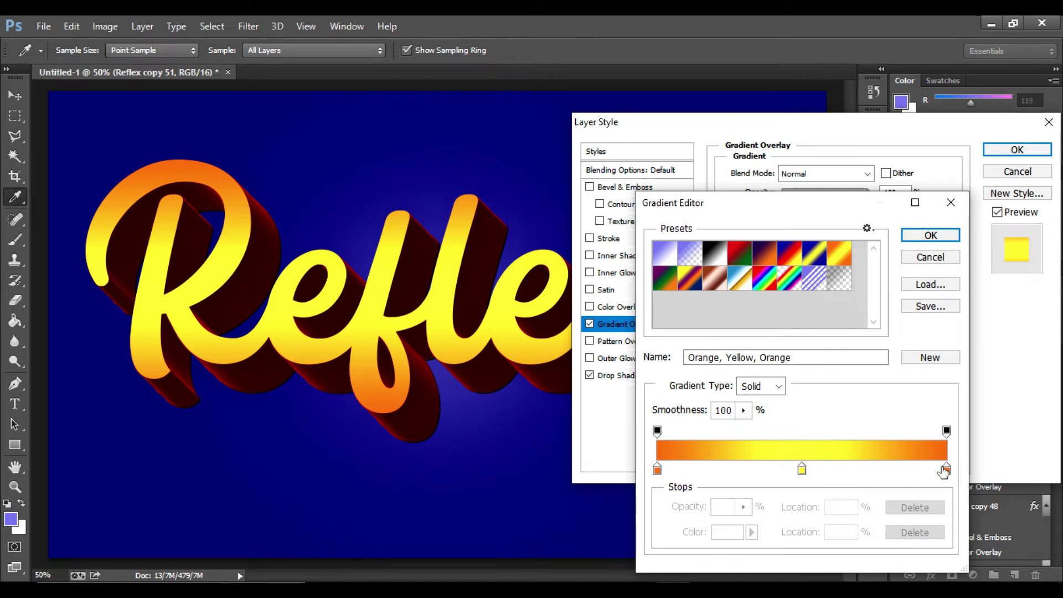
pyautogui.moveTo(947, 470); pyautogui.dragTo(953, 558)
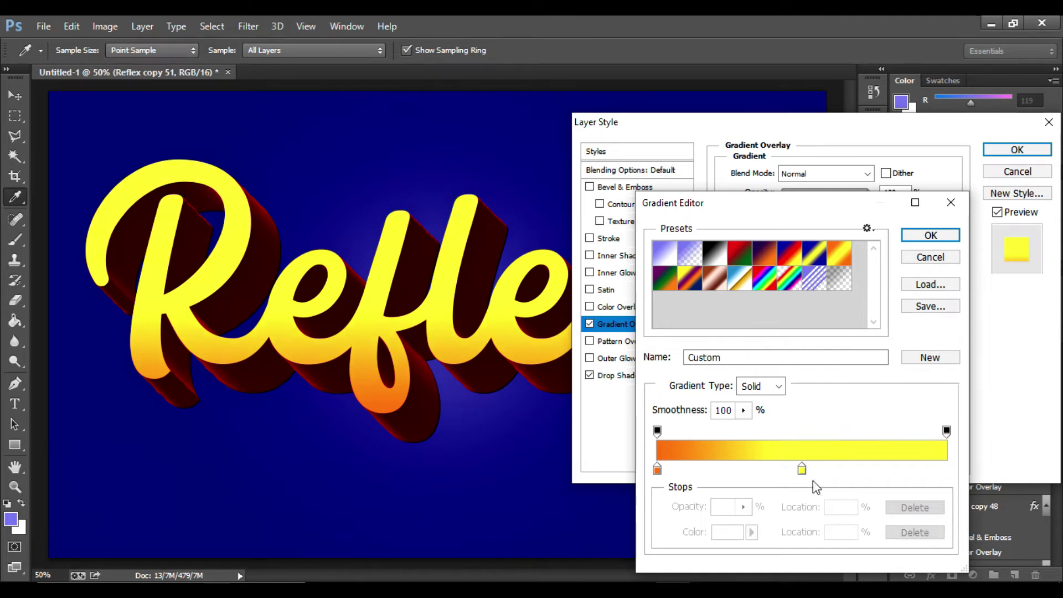
pyautogui.moveTo(802, 468); pyautogui.dragTo(949, 470)
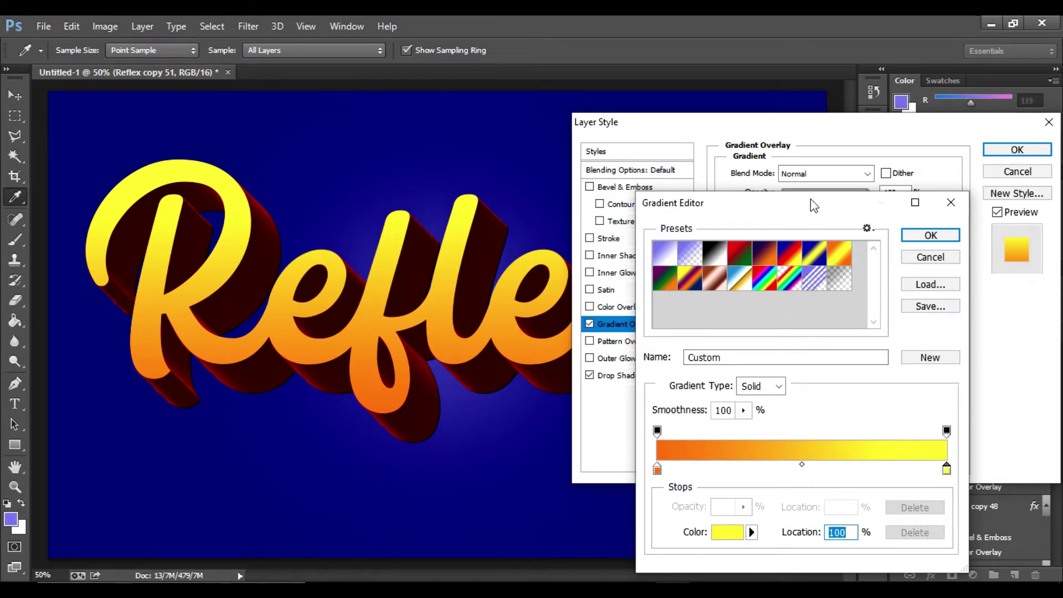
# Step: Change the gradient's color stop at 100% to the bright green 36ff00
pyautogui.moveTo(814, 206); pyautogui.dragTo(823, 116)
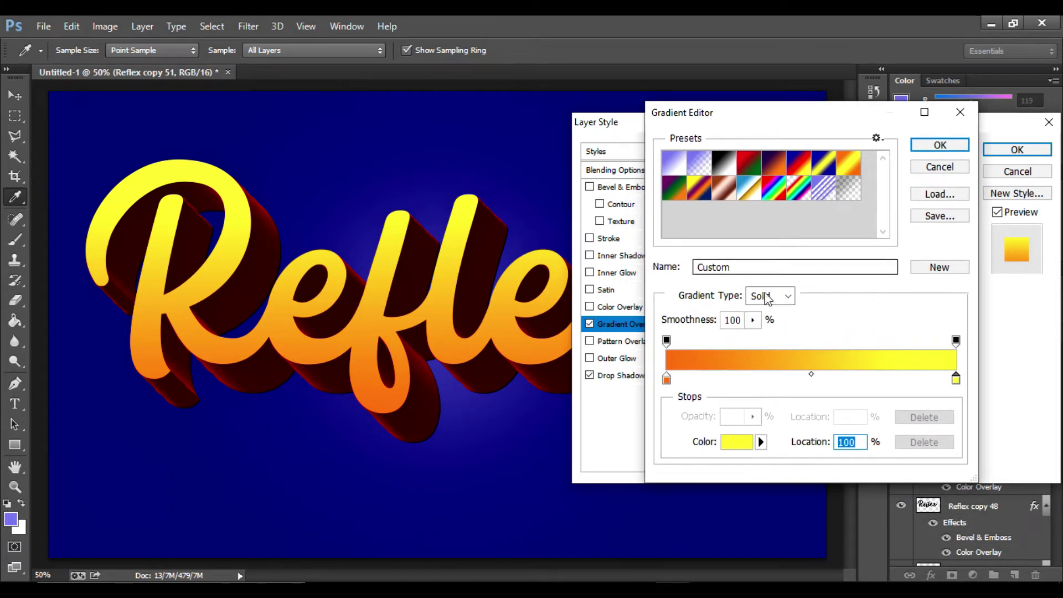
pyautogui.doubleClick(957, 380)
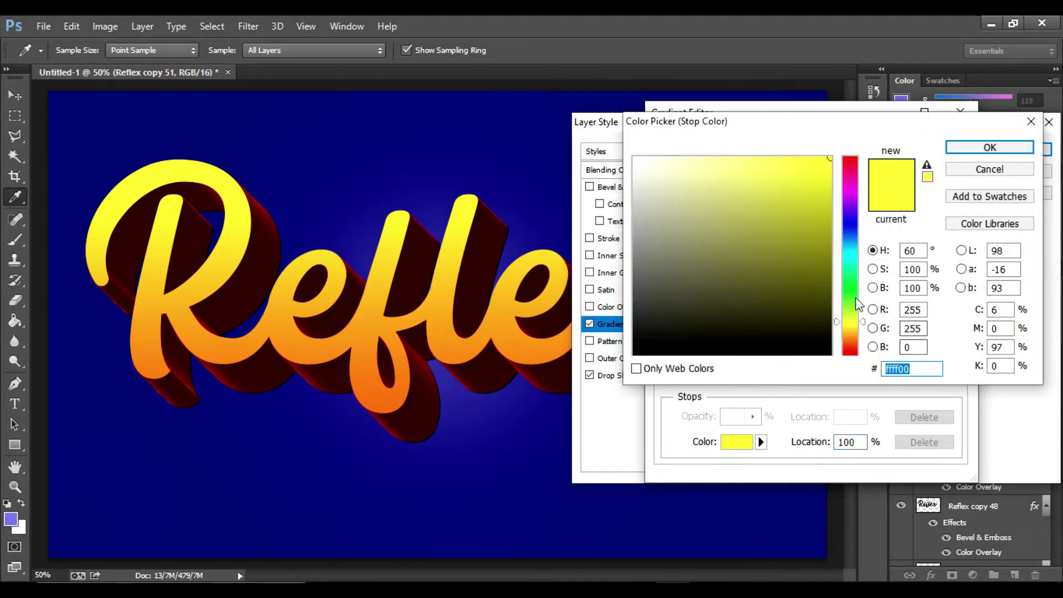
pyautogui.click(855, 297)
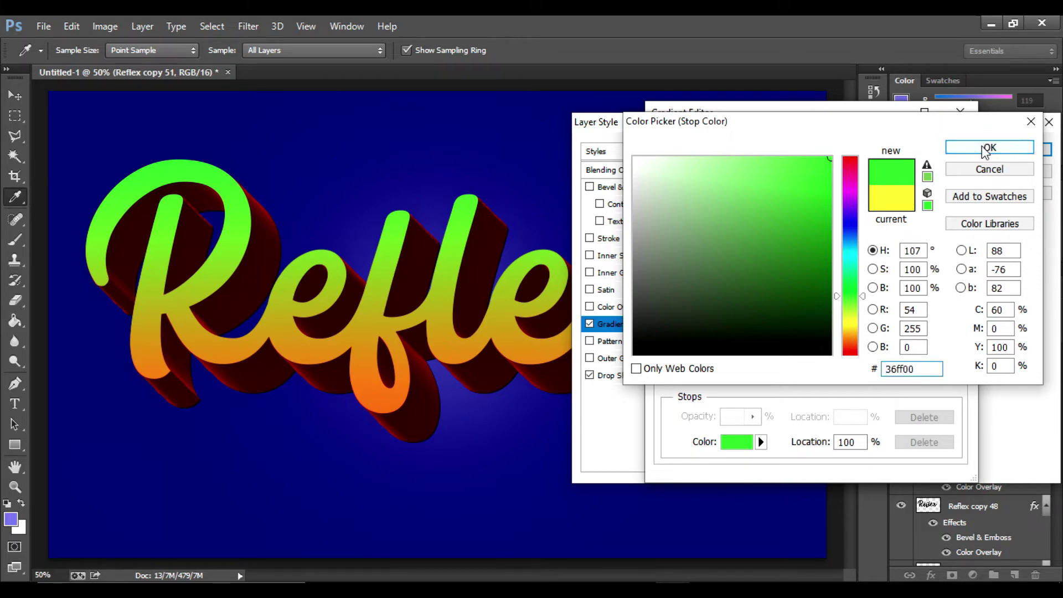
pyautogui.click(955, 146)
# Step: Change the gradient's color stop at 0% to the dark green 3a8403 and apply the gradient
pyautogui.doubleClick(667, 379)
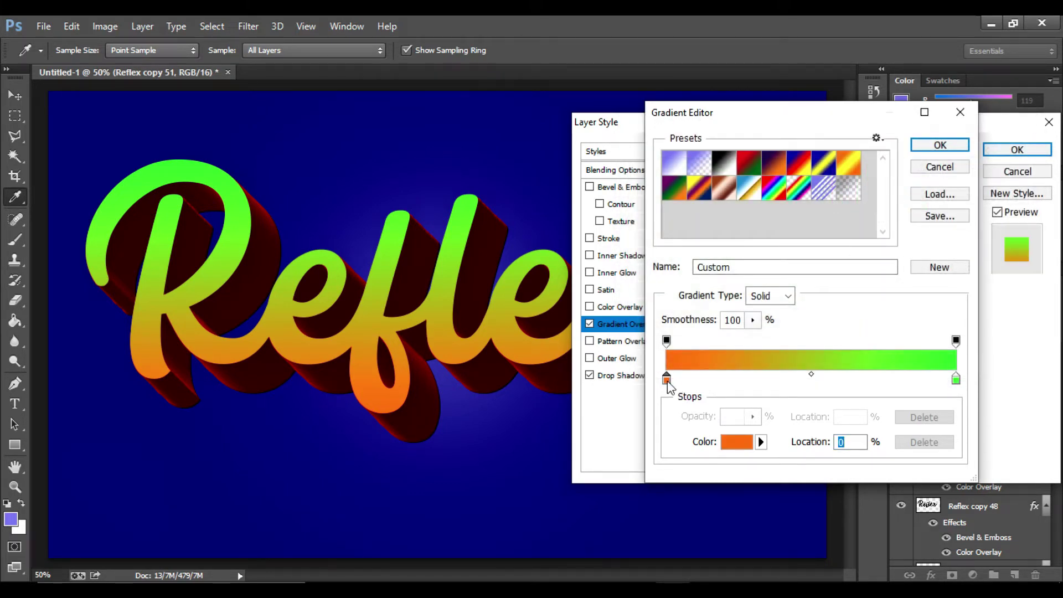
pyautogui.click(850, 303)
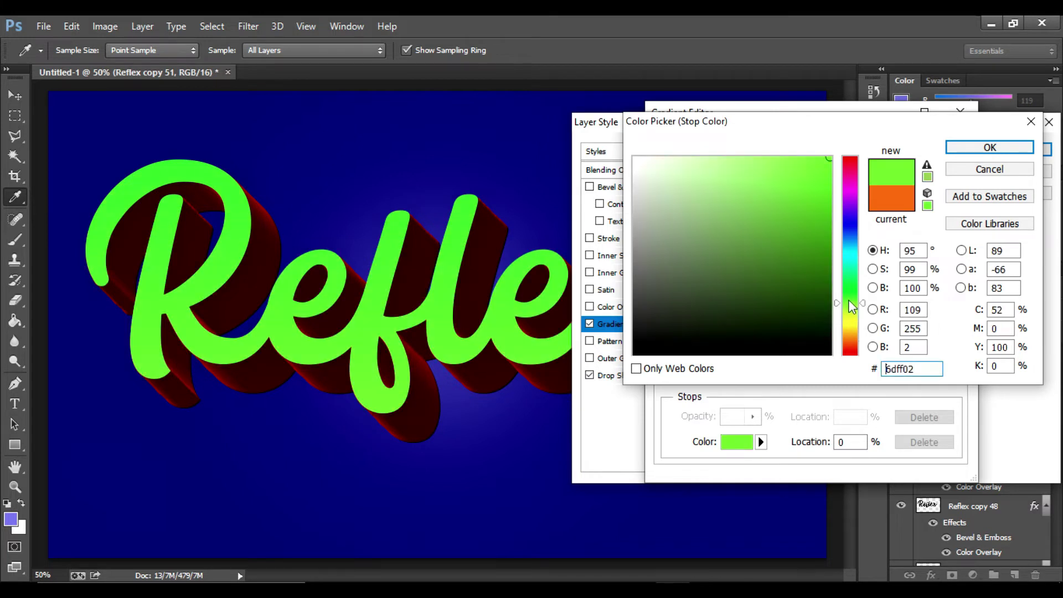
pyautogui.click(817, 248)
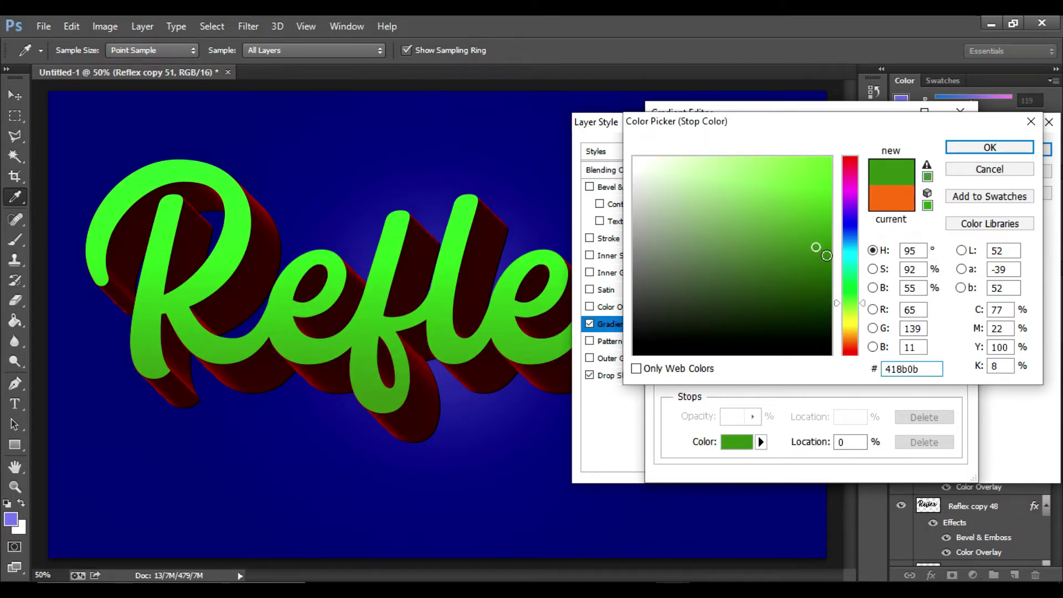
pyautogui.click(827, 252)
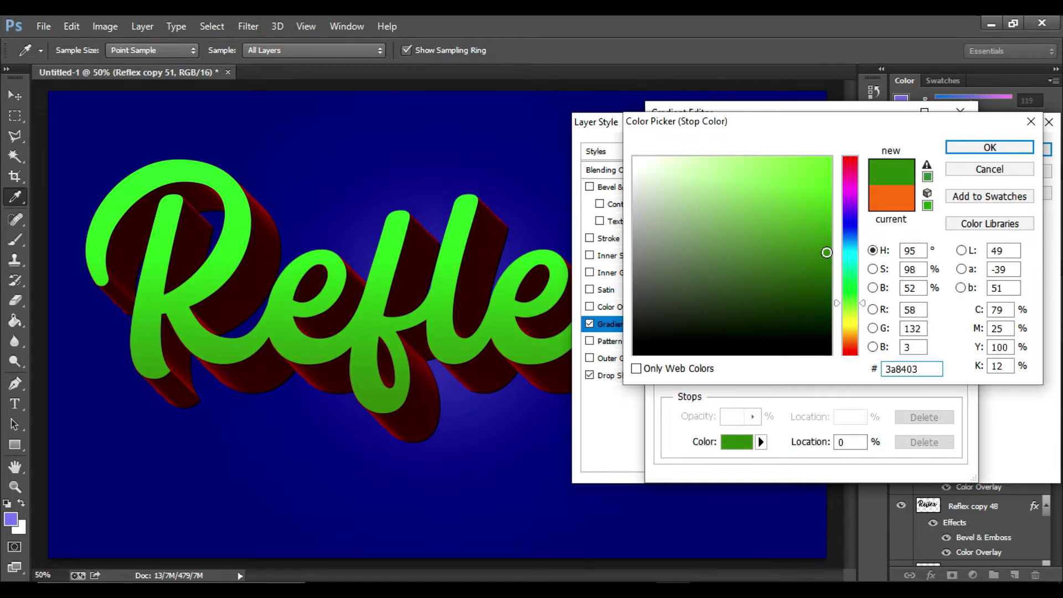
pyautogui.click(957, 151)
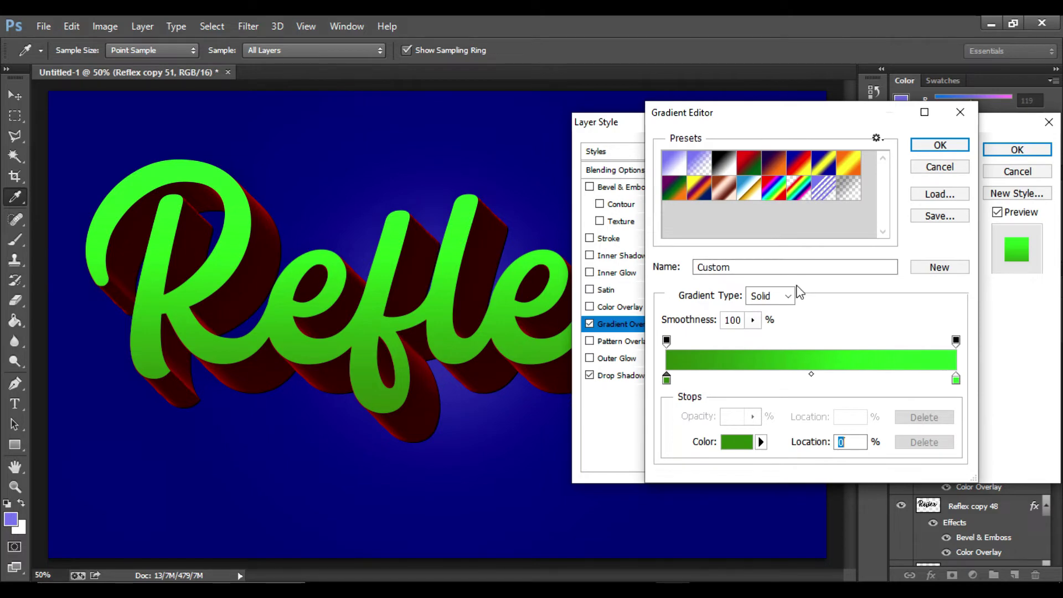
pyautogui.click(930, 146)
# Step: Set the Gradient Overlay's angle to -95° so the dark green runs along the top of the lettering
pyautogui.moveTo(893, 131); pyautogui.dragTo(818, 392)
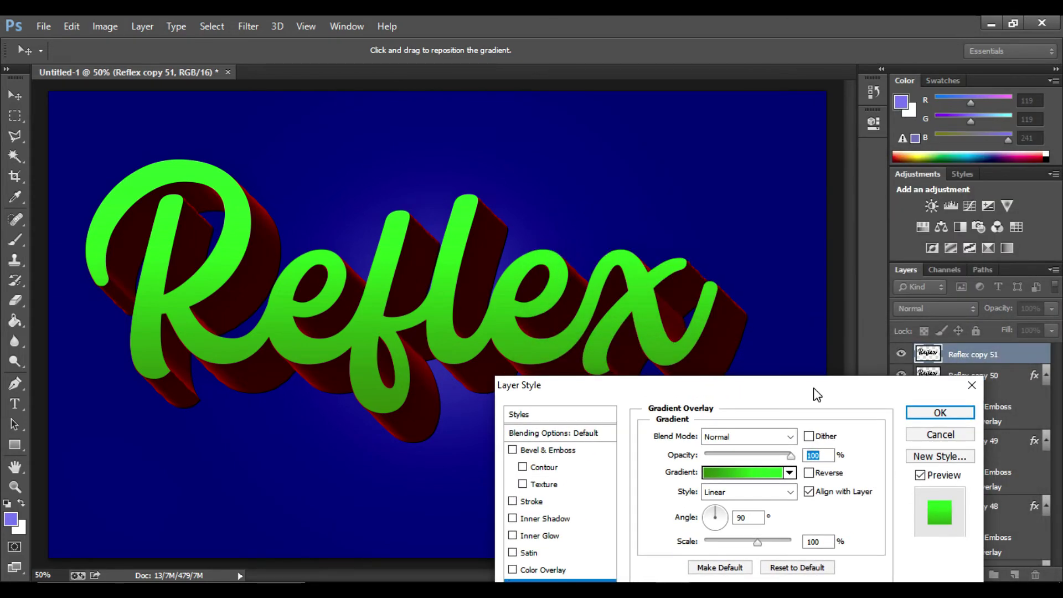
pyautogui.click(719, 516)
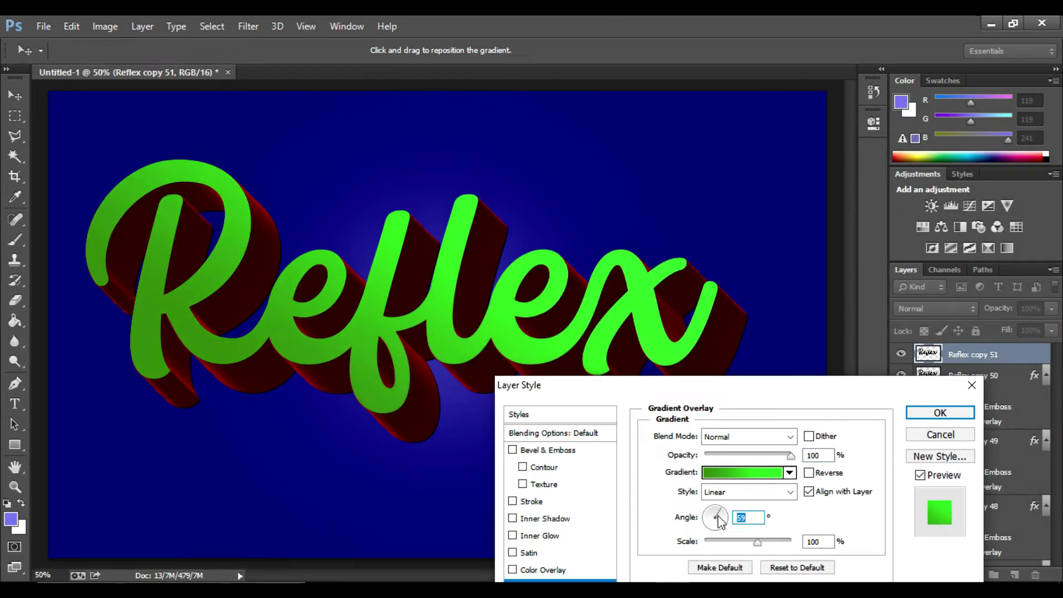
pyautogui.moveTo(720, 521); pyautogui.dragTo(720, 534)
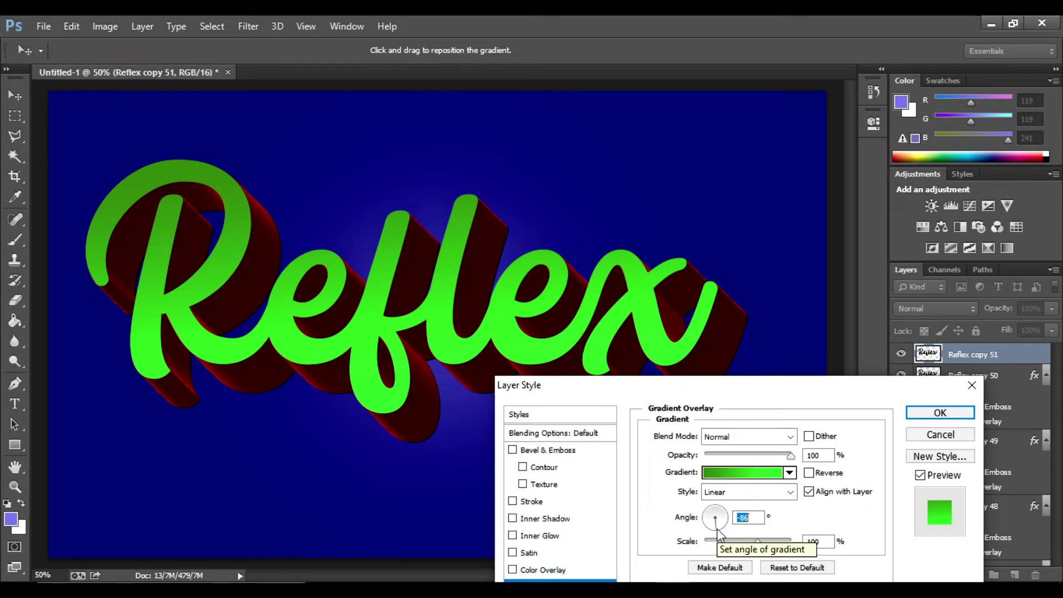
pyautogui.click(715, 530)
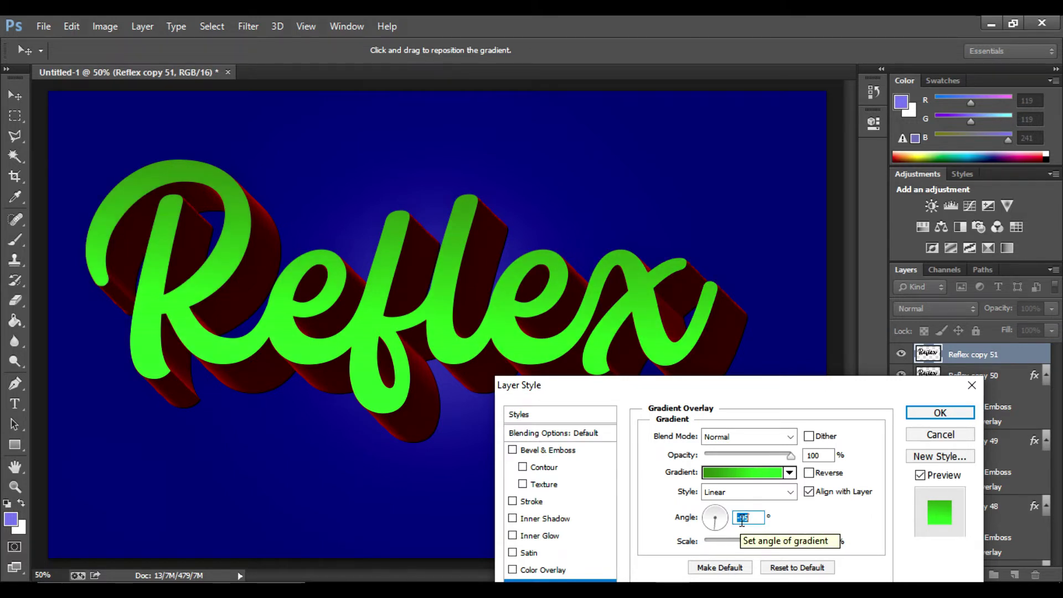
# Step: Set the Gradient Overlay's scale to 60%
pyautogui.moveTo(810, 391); pyautogui.dragTo(911, 324)
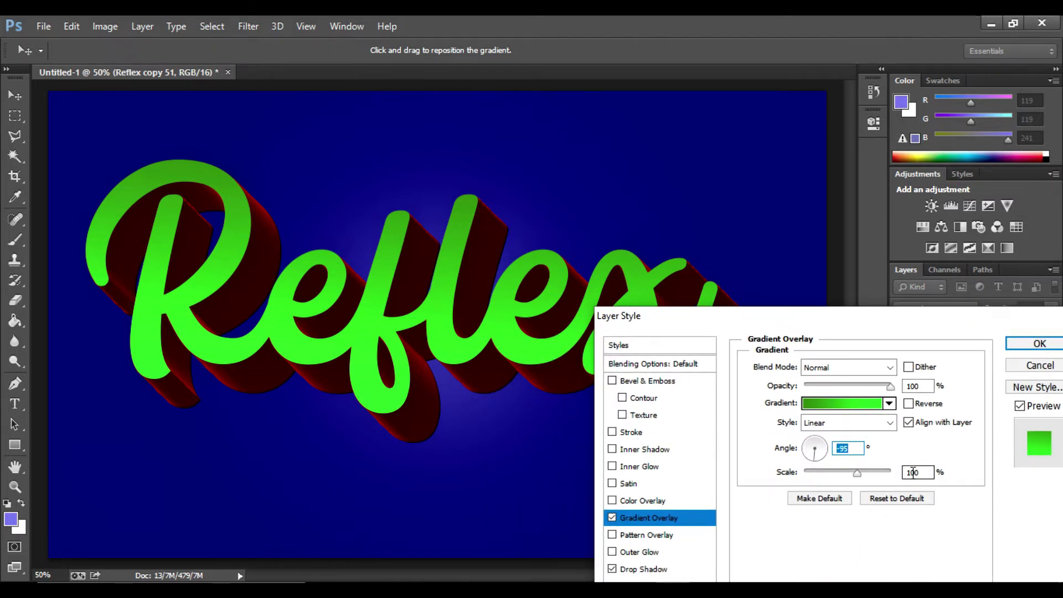
pyautogui.moveTo(857, 472); pyautogui.dragTo(827, 475)
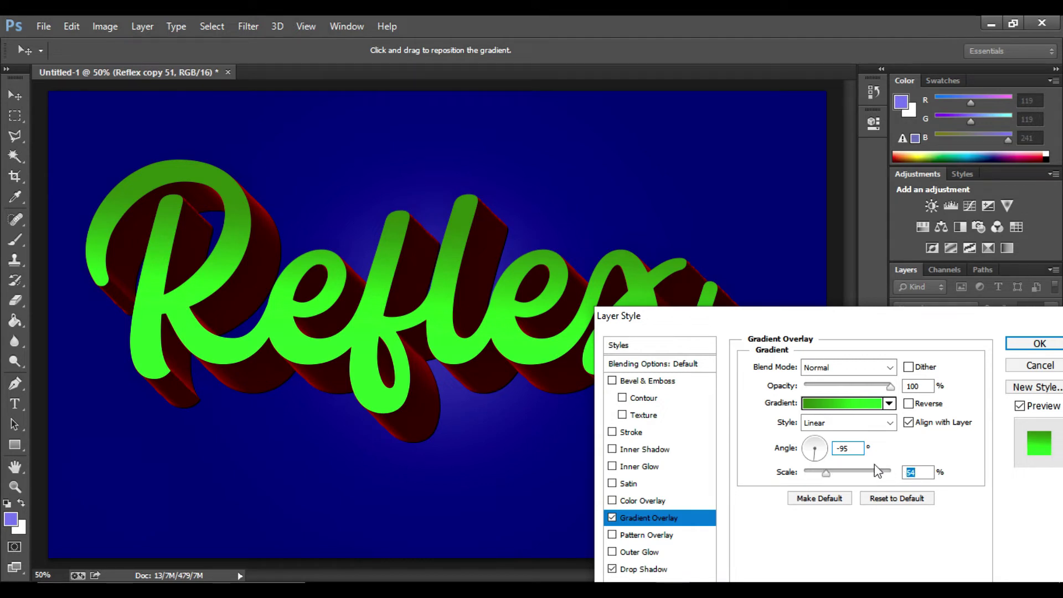
pyautogui.write('60')
# Step: Add a Stroke effect to the top lettering layer and set its color to the dark red a90505
pyautogui.moveTo(786, 314); pyautogui.dragTo(753, 126)
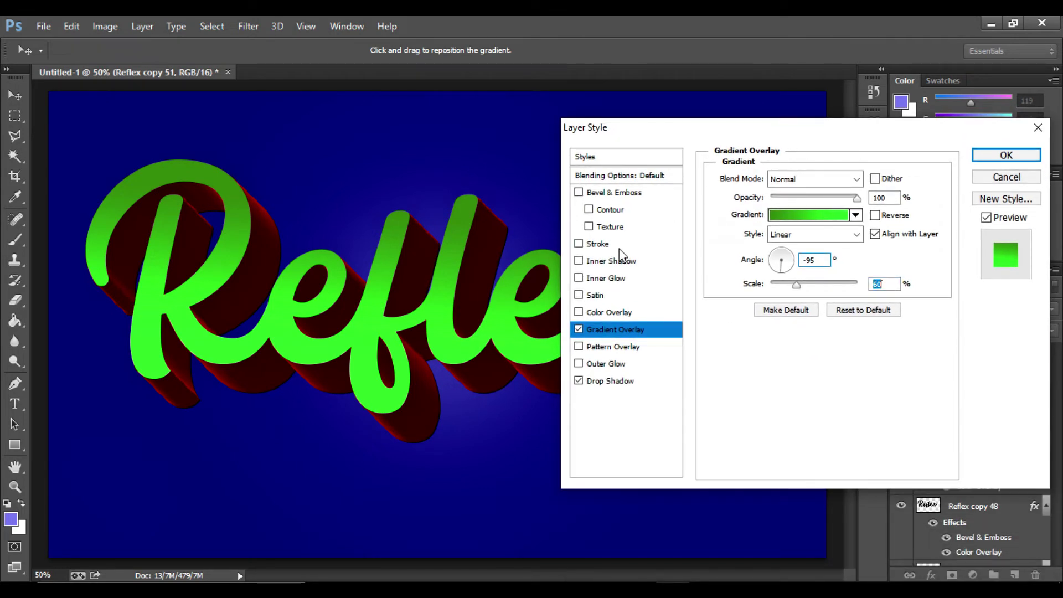
pyautogui.click(590, 246)
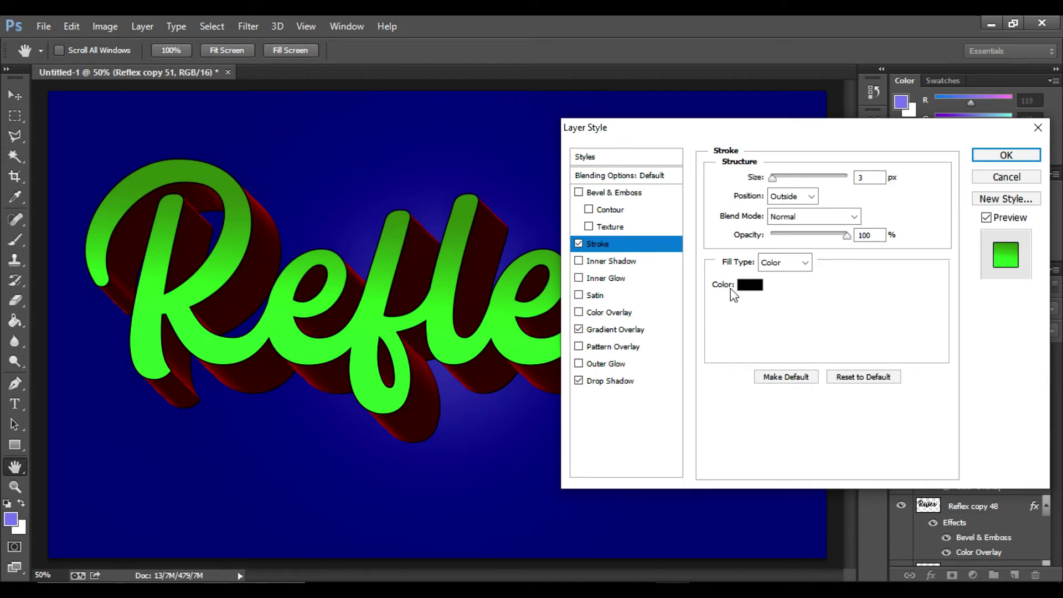
pyautogui.click(745, 284)
pyautogui.click(743, 281)
pyautogui.click(826, 196)
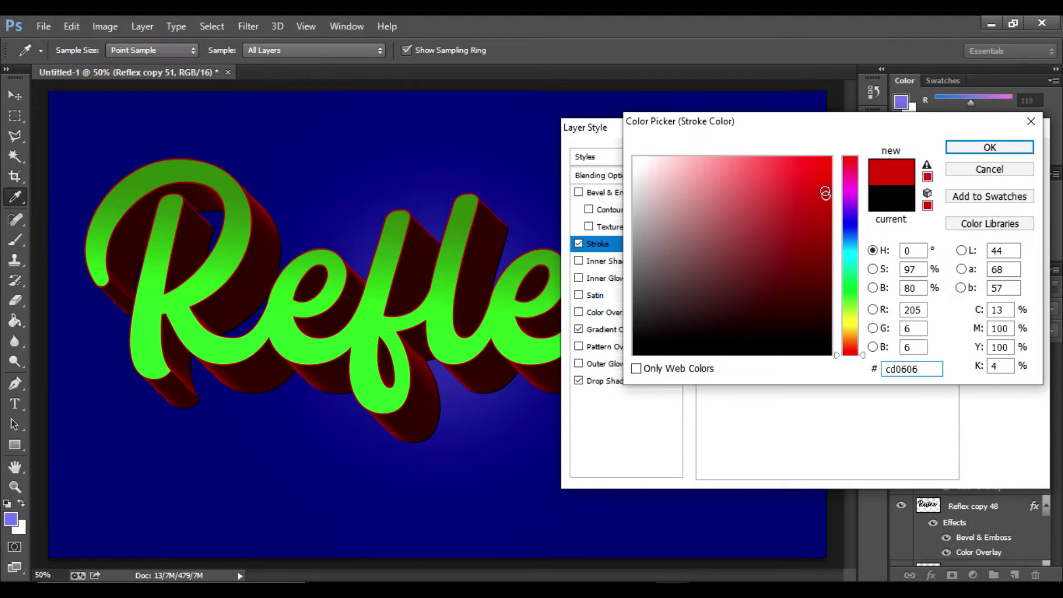
pyautogui.moveTo(826, 193); pyautogui.dragTo(827, 175)
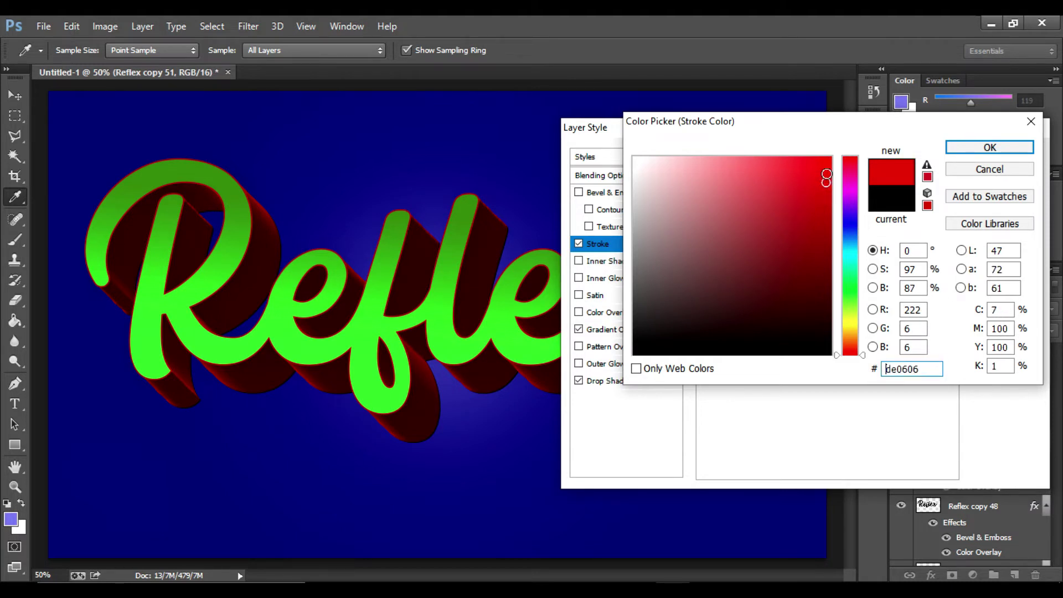
pyautogui.click(822, 208)
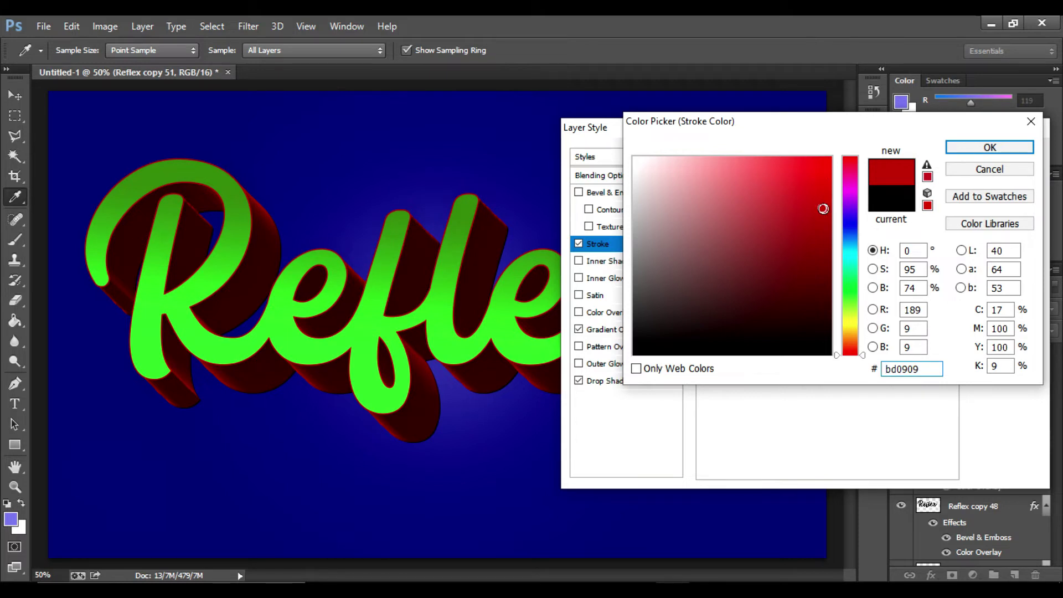
pyautogui.click(825, 224)
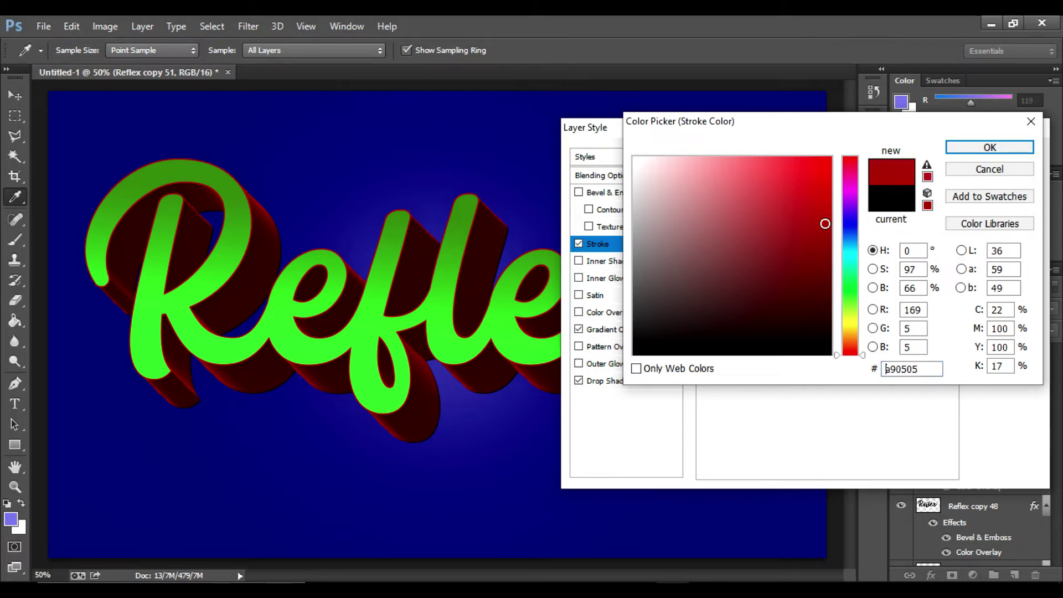
pyautogui.click(969, 146)
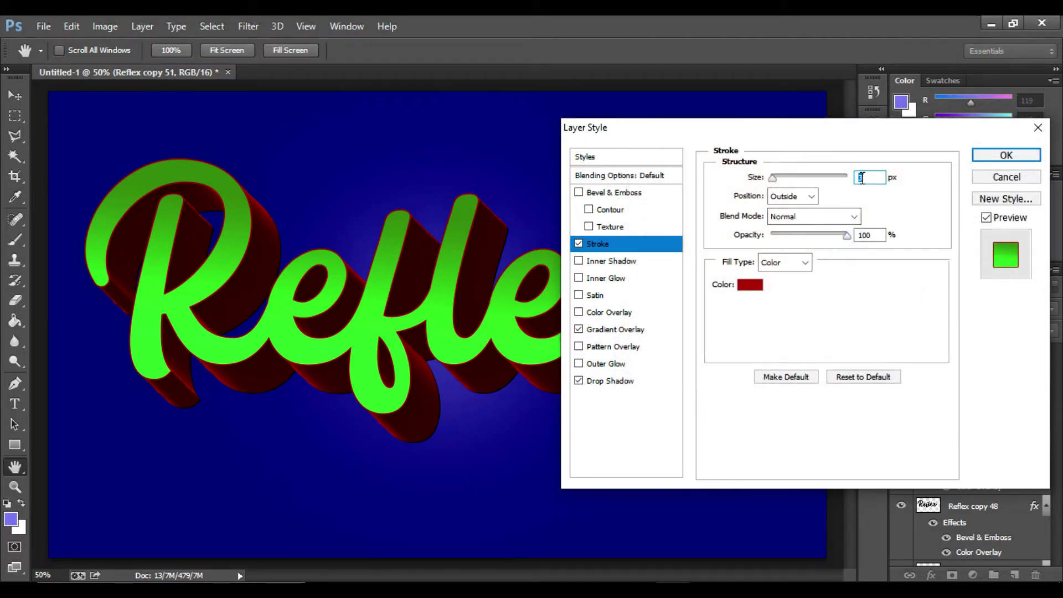
# Step: Set the stroke's size to 5 px and inspect the outline on the letters up close
pyautogui.hotkey('ctrl', '+')
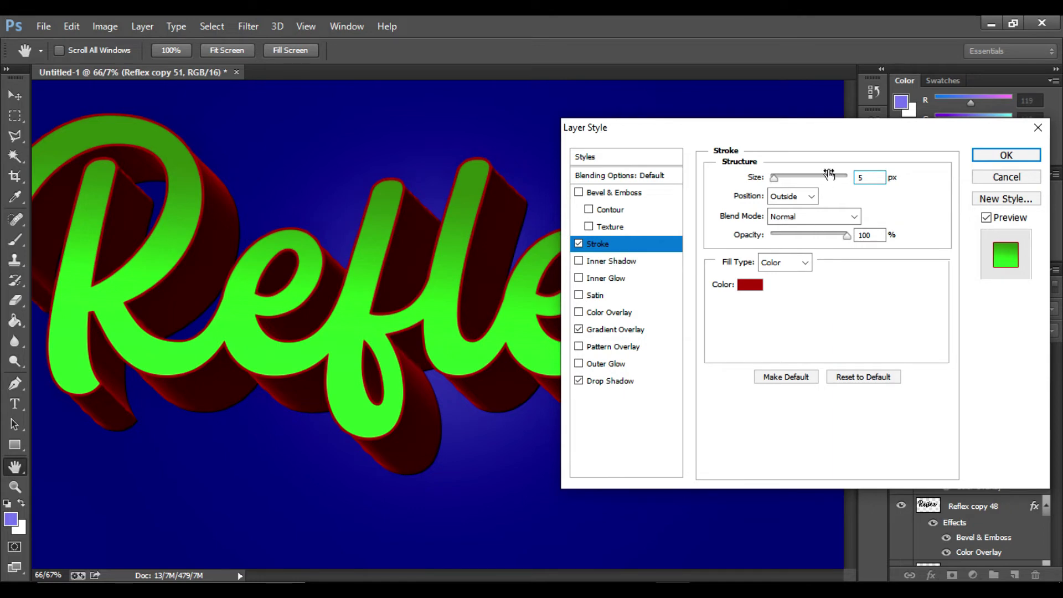
pyautogui.hotkey('ctrl', '+')
pyautogui.hotkey('ctrl', '+')
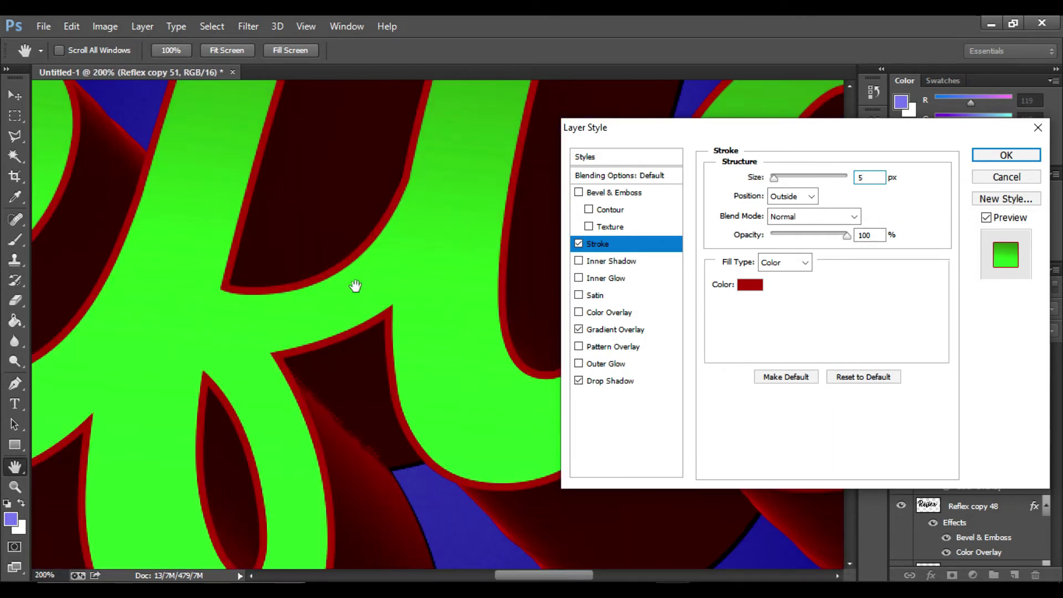
pyautogui.hotkey('ctrl', '-')
pyautogui.hotkey('ctrl', '-')
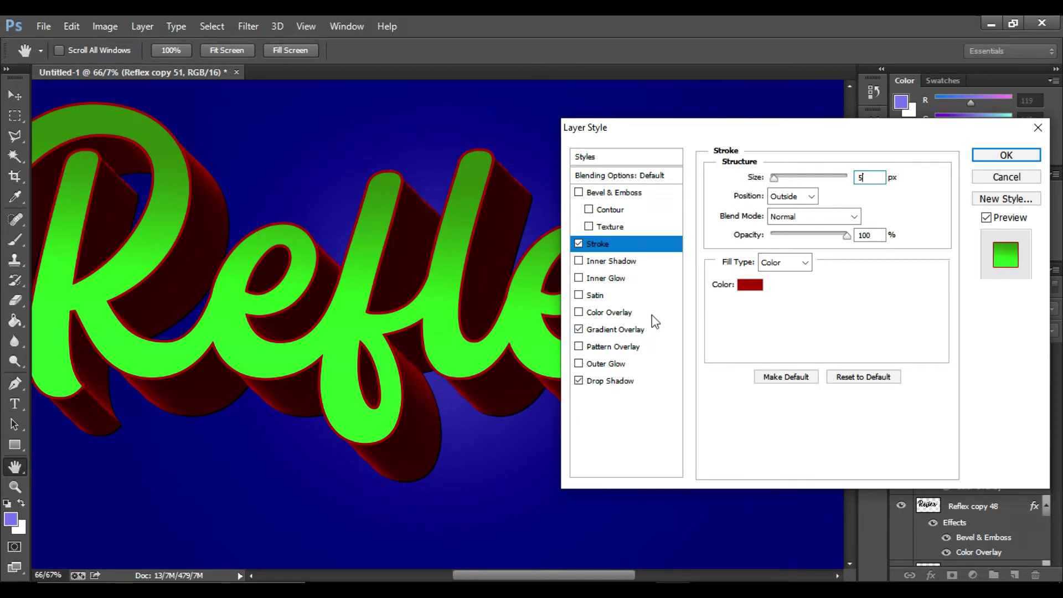
# Step: Add an Inner Shadow to the lettering with the Overlay blend mode and an opacity of 50%
pyautogui.click(647, 264)
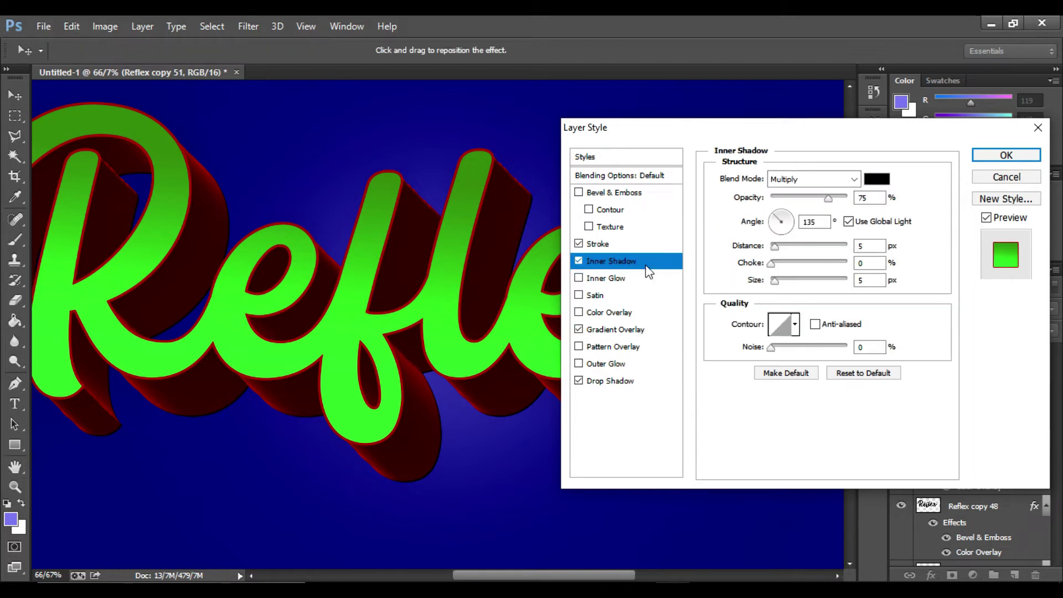
pyautogui.click(854, 181)
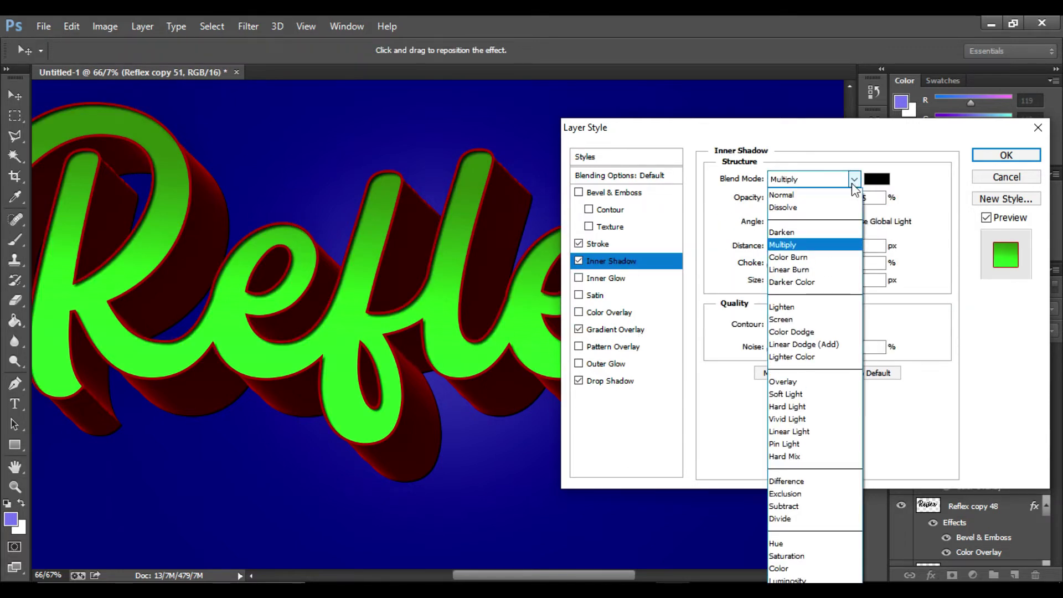
pyautogui.click(822, 380)
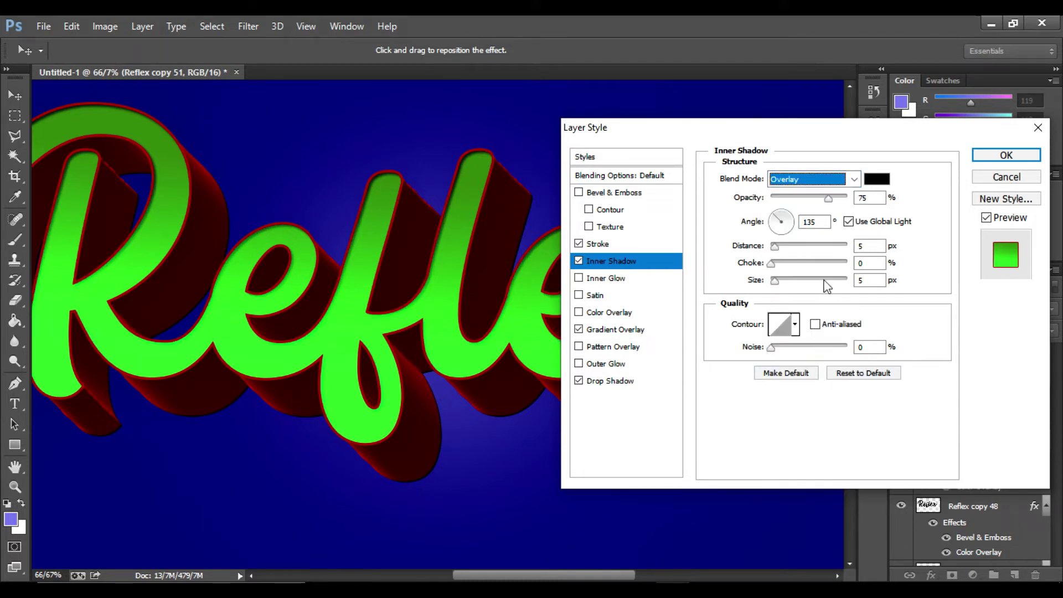
pyautogui.press('Tab')
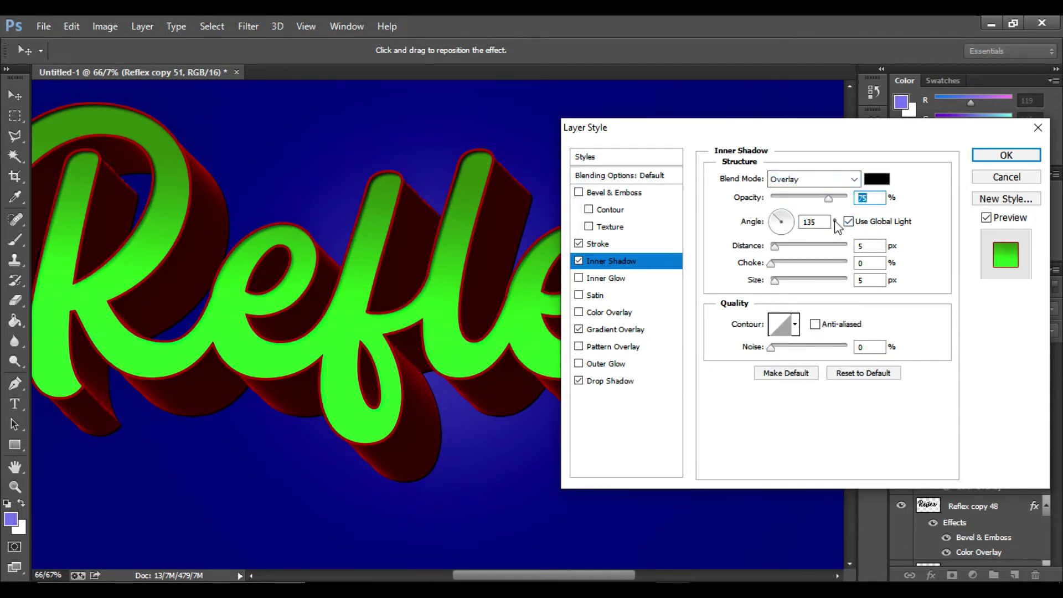
pyautogui.write('45')
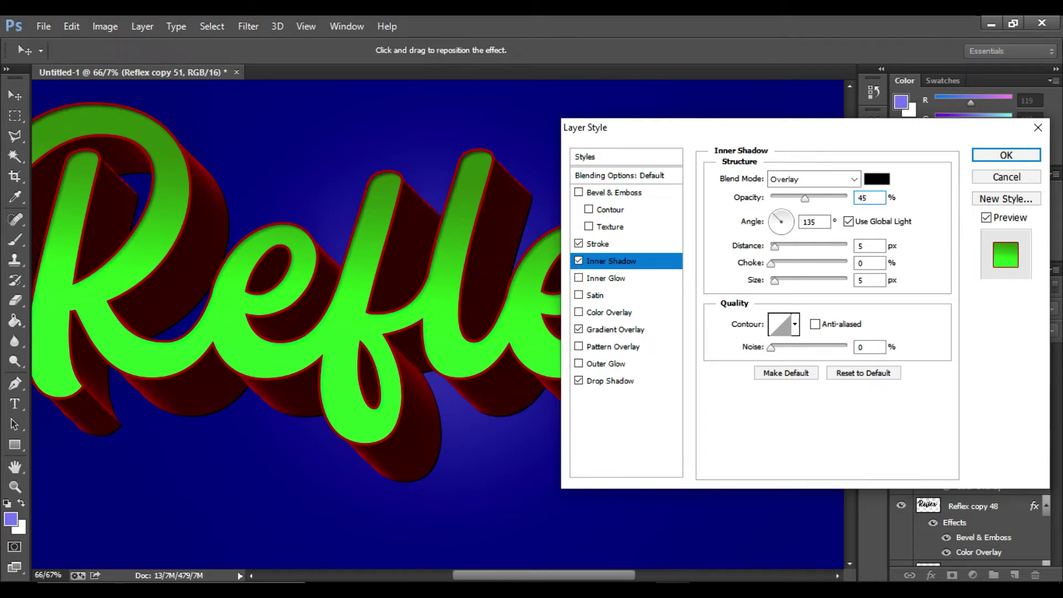
pyautogui.doubleClick(860, 200)
pyautogui.write('50')
# Step: Set the Inner Shadow's distance to 10 px and its size to 10 px
pyautogui.doubleClick(864, 247)
pyautogui.write('10')
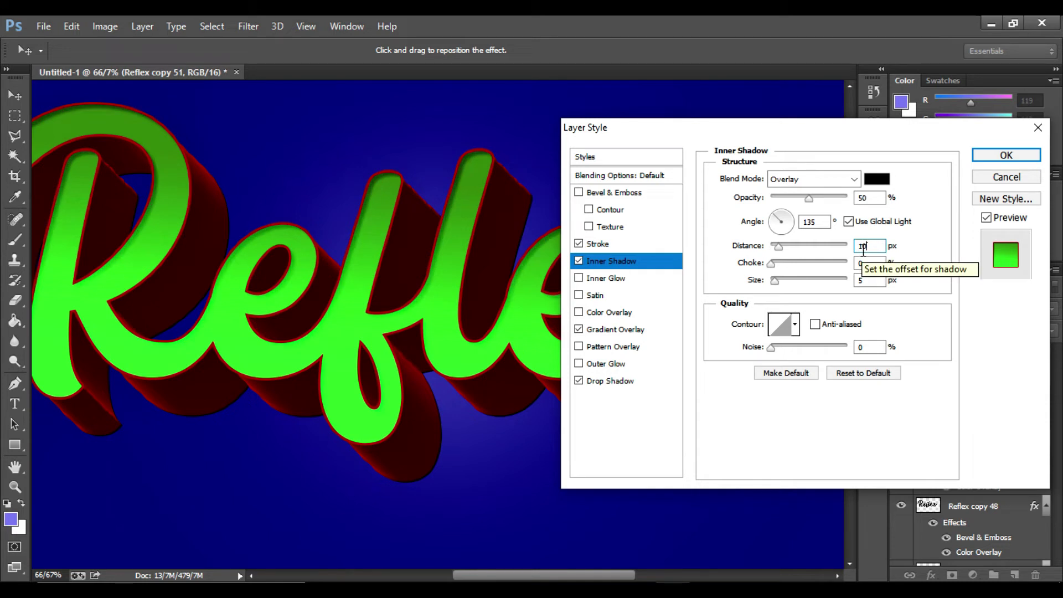
pyautogui.doubleClick(867, 280)
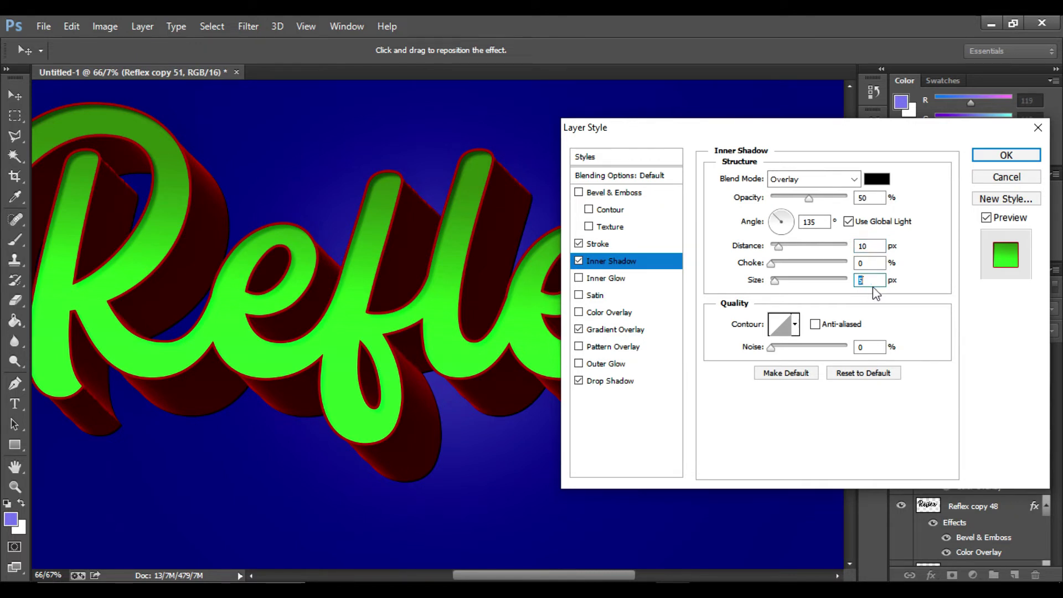
pyautogui.write('8')
pyautogui.click(927, 268)
pyautogui.moveTo(777, 281); pyautogui.dragTo(820, 283)
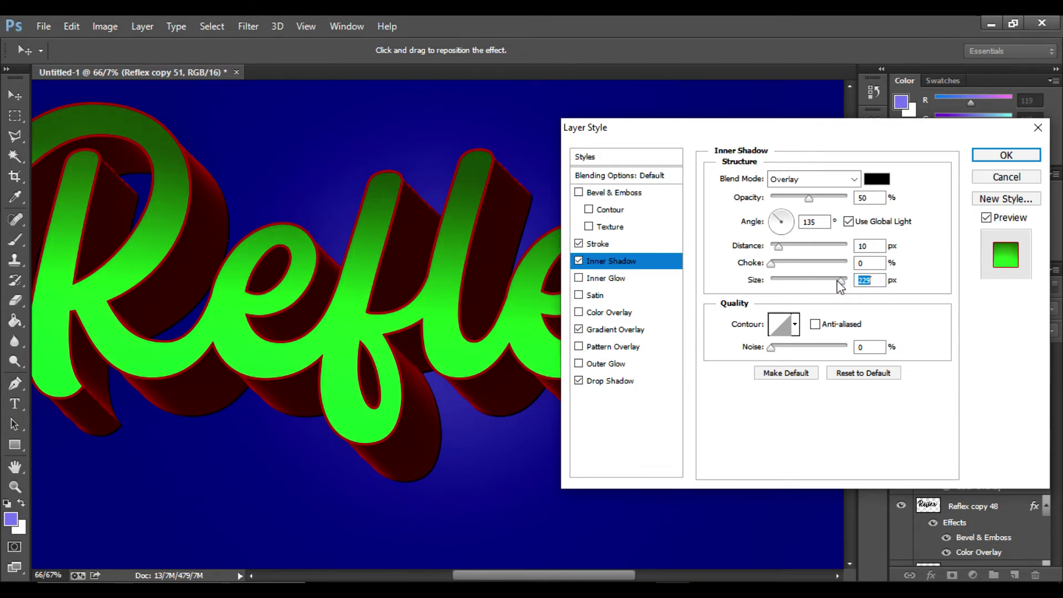
pyautogui.moveTo(849, 280); pyautogui.dragTo(778, 280)
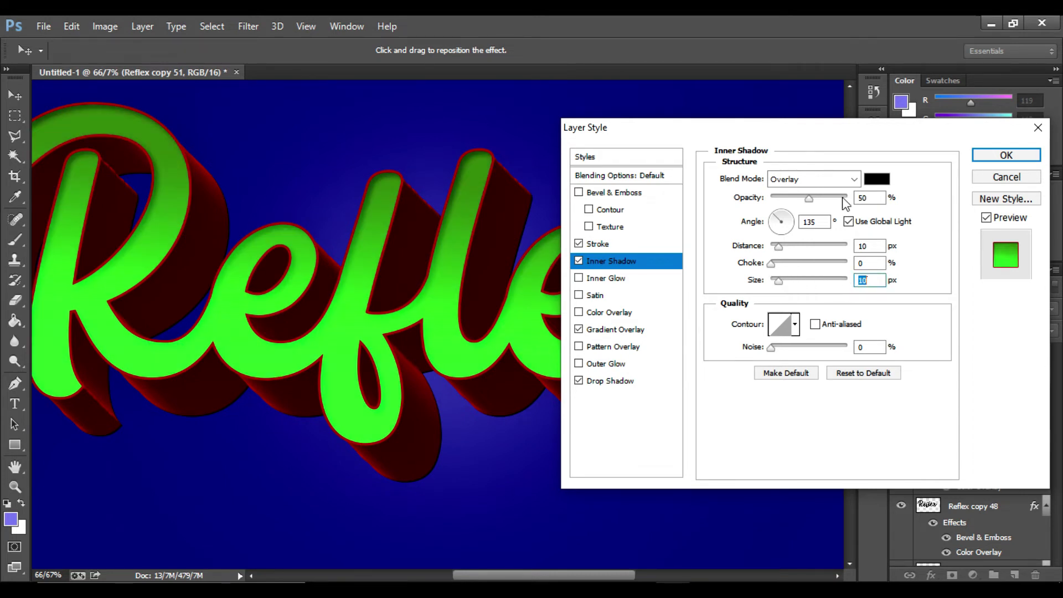
# Step: Raise the Inner Shadow's opacity to 100% and apply the layer style
pyautogui.moveTo(832, 198); pyautogui.dragTo(842, 197)
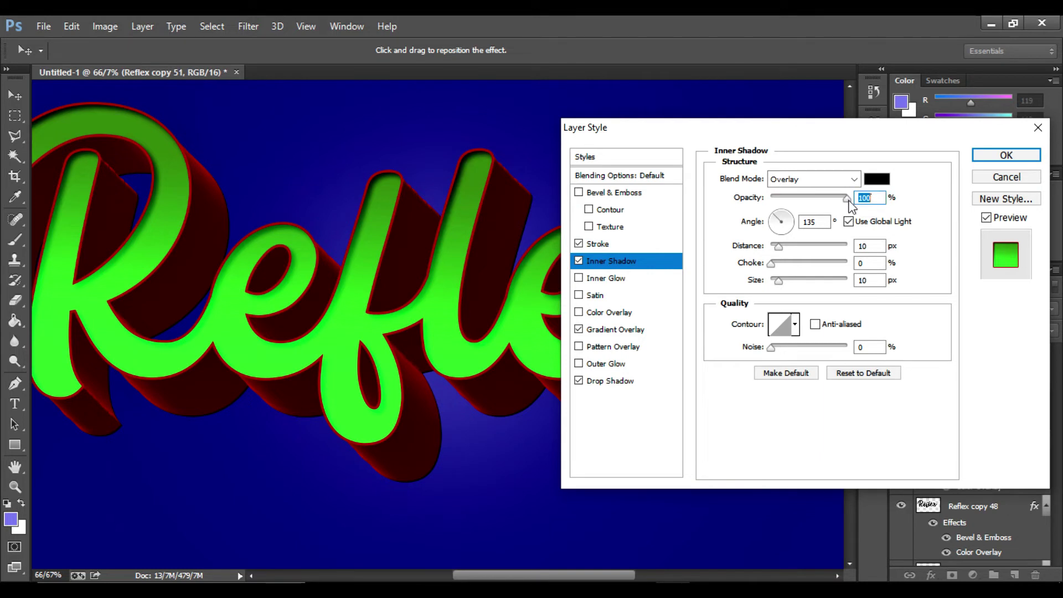
pyautogui.hotkey('ctrl', '-')
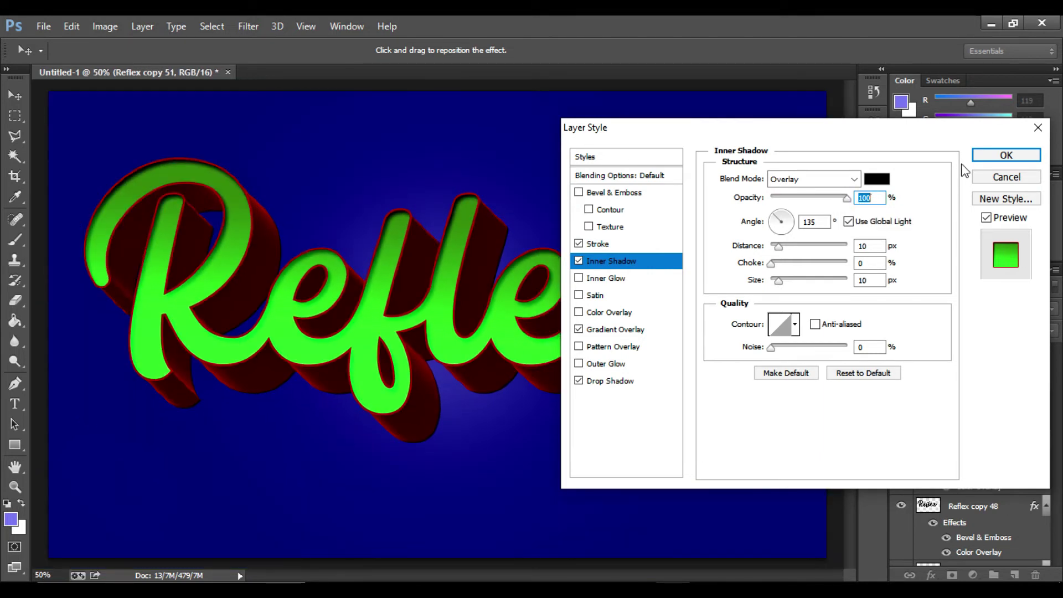
pyautogui.click(983, 156)
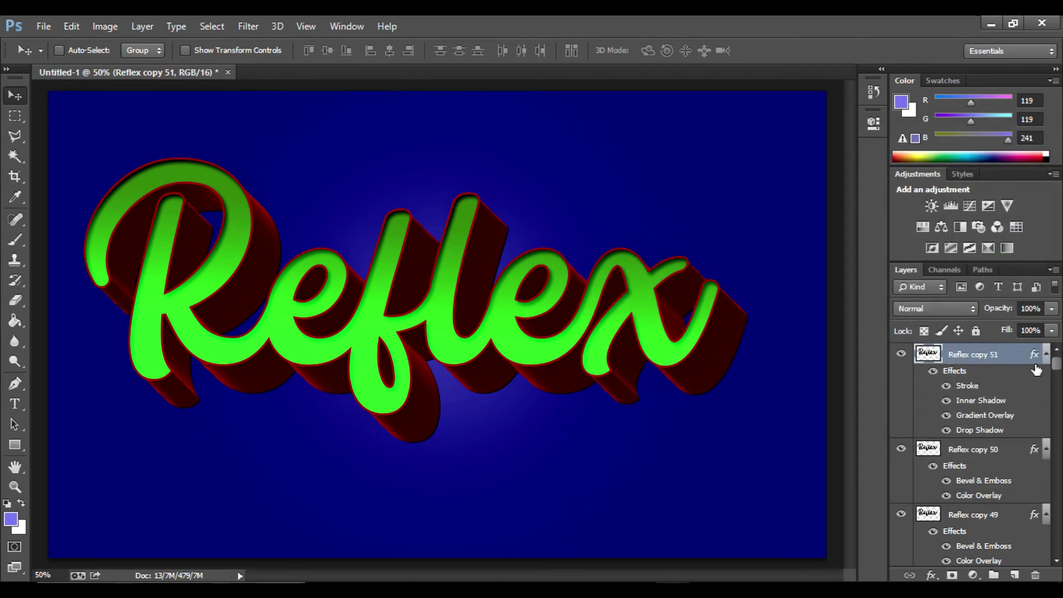
# Step: Create a new layer group above the Reflex copy 51 layer
pyautogui.moveTo(1057, 371); pyautogui.dragTo(1058, 388)
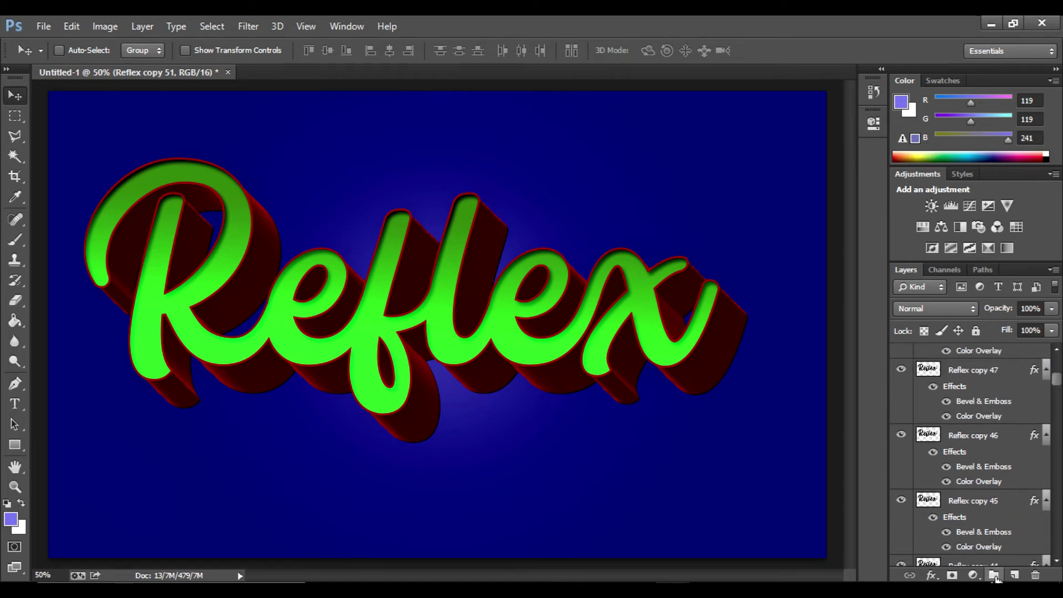
pyautogui.scroll(5, 1005, 518)
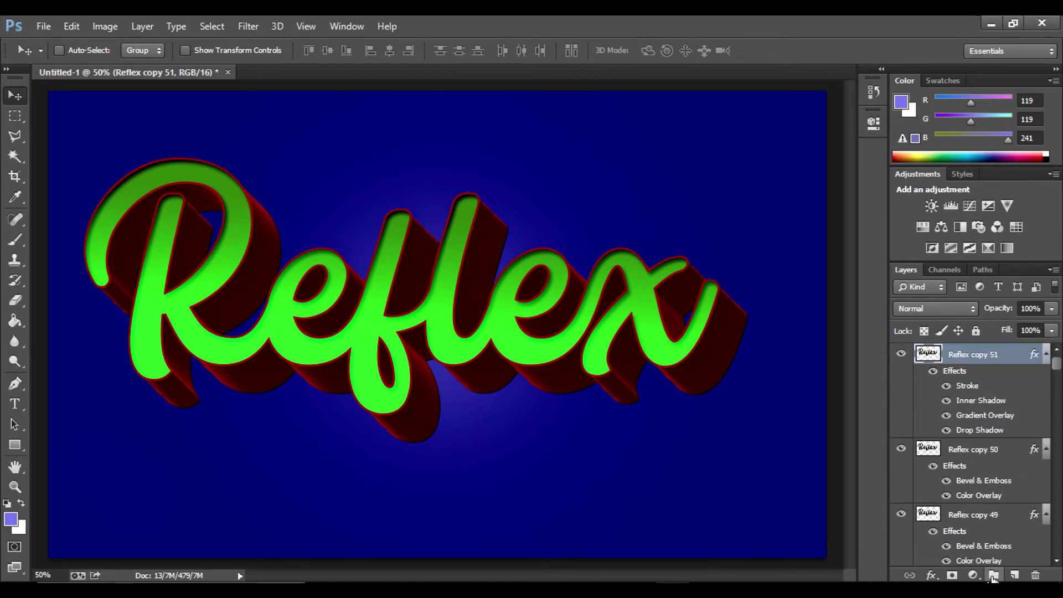
pyautogui.click(994, 576)
# Step: Move all layers from Reflex copy 51 down to Reflex copy into Group 1 and collapse the group
pyautogui.click(991, 376)
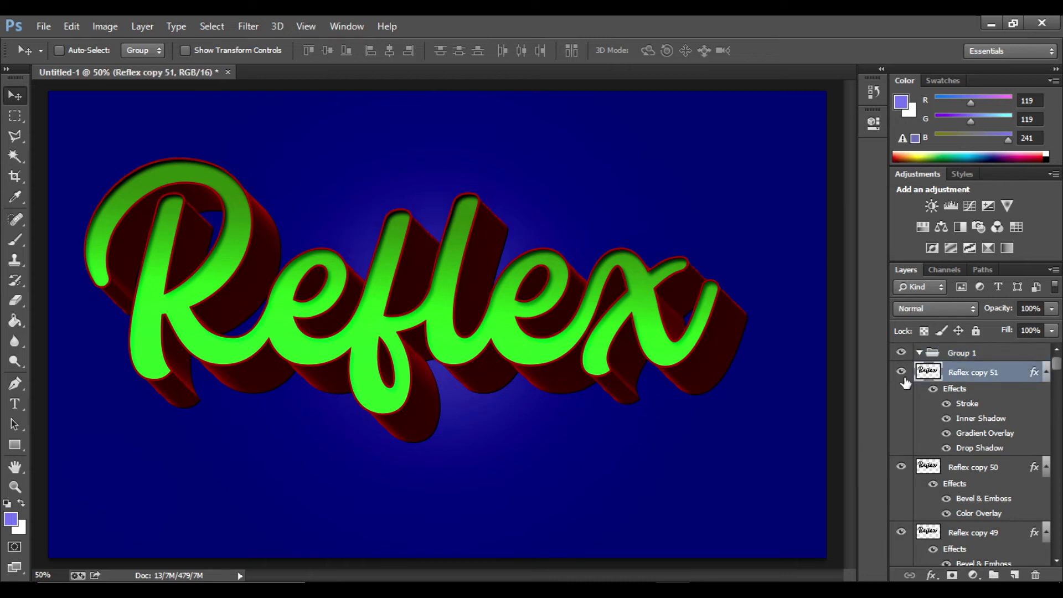
pyautogui.moveTo(1058, 363); pyautogui.dragTo(1042, 576)
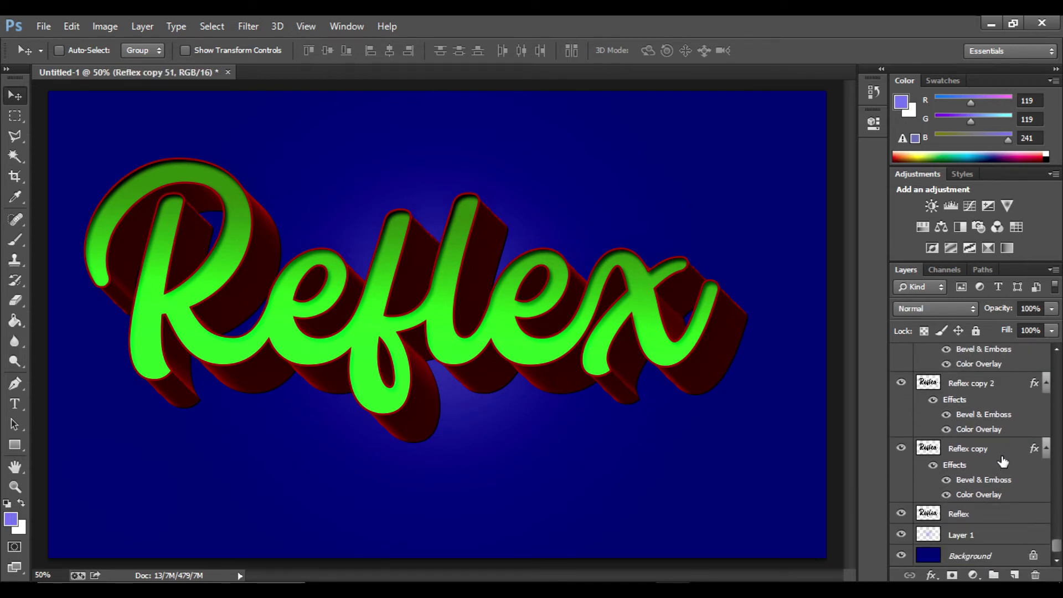
pyautogui.keyDown('shift'); pyautogui.click(1001, 451); pyautogui.keyUp('shift')
pyautogui.moveTo(1057, 548); pyautogui.dragTo(1057, 365)
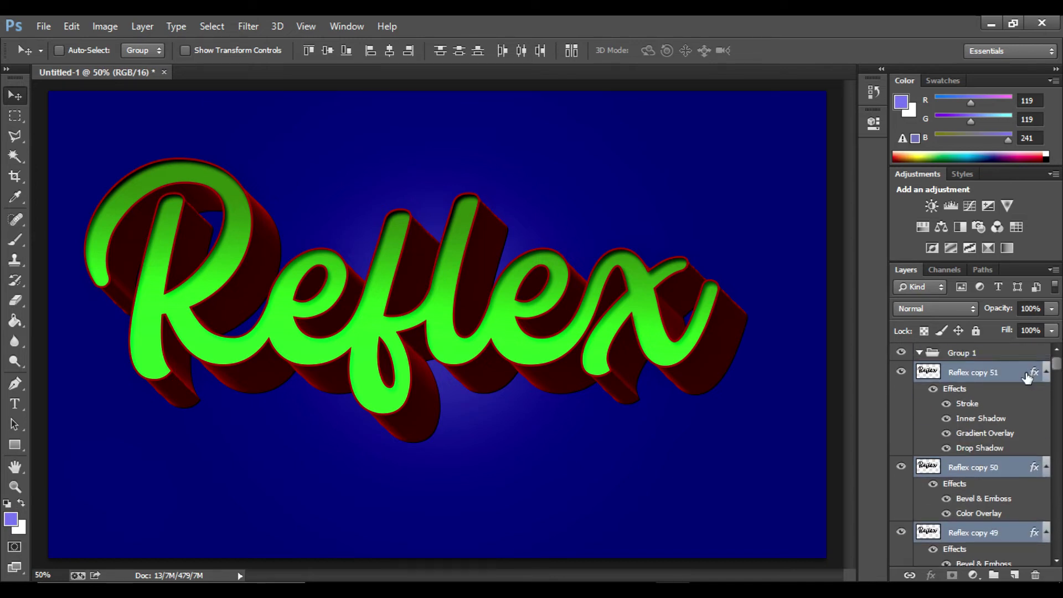
pyautogui.moveTo(977, 374); pyautogui.dragTo(975, 358)
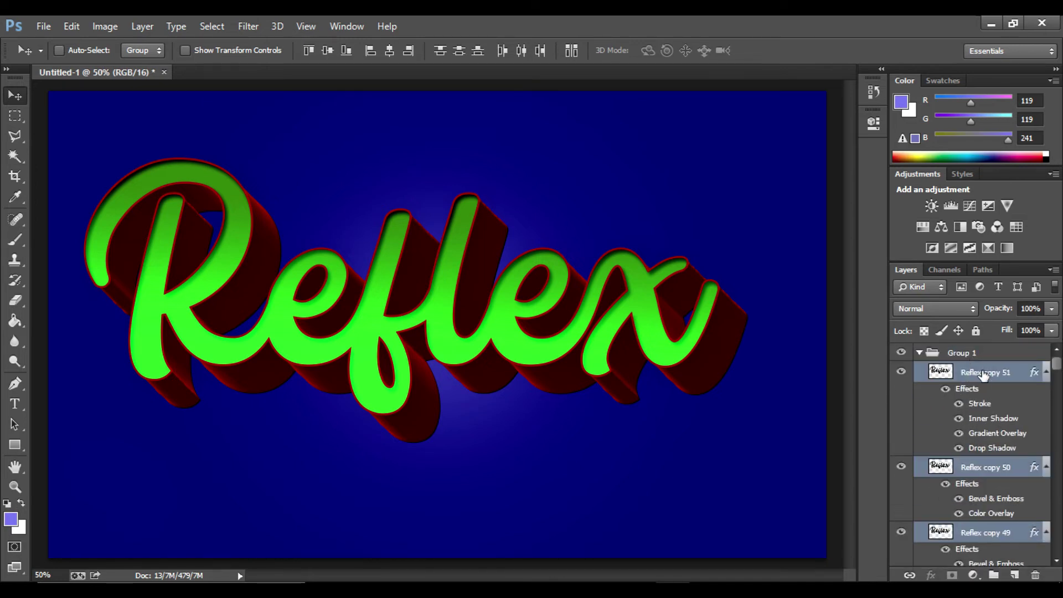
pyautogui.click(920, 354)
# Step: Build a long black extruded shadow from the Reflex layer with 100 duplicates, nudging successive copies alternately right and down
pyautogui.click(978, 375)
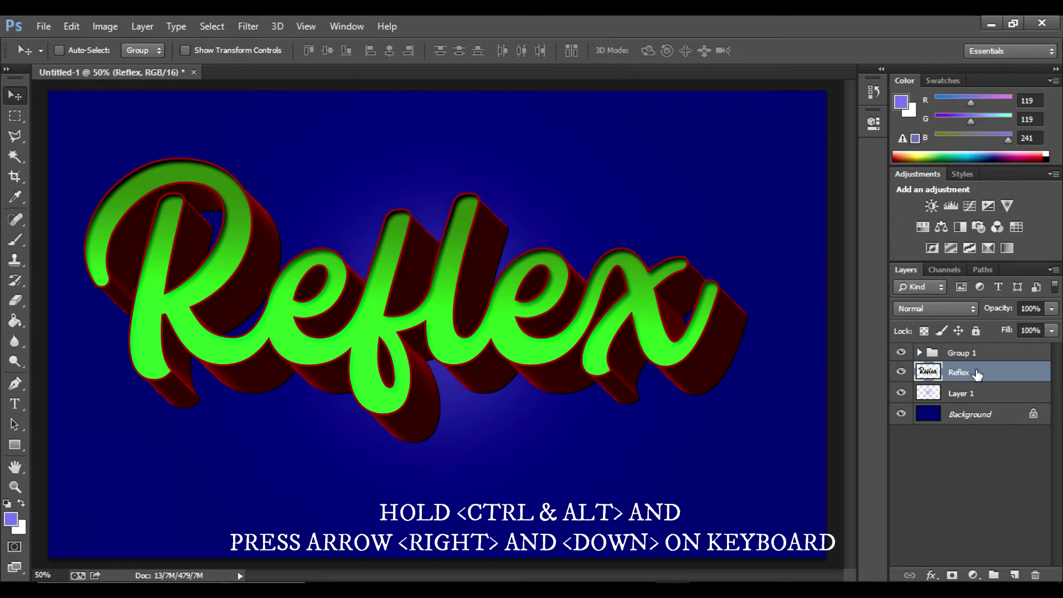
pyautogui.hotkey('ctrl', 'alt', 'Right')
pyautogui.hotkey('ctrl', 'alt', 'Down')
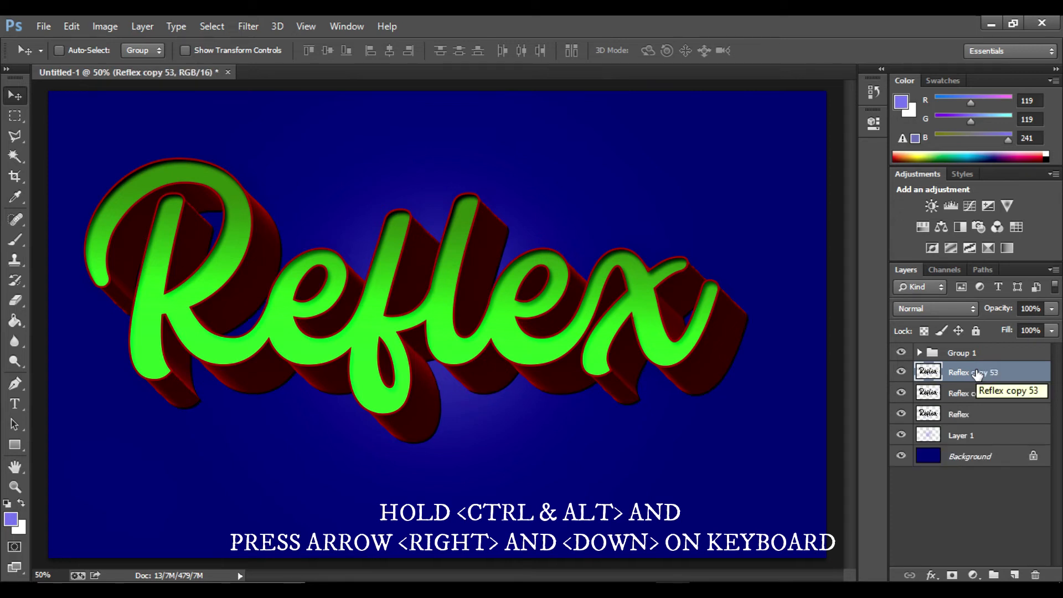
pyautogui.hotkey('ctrl', 'alt', 'Right')
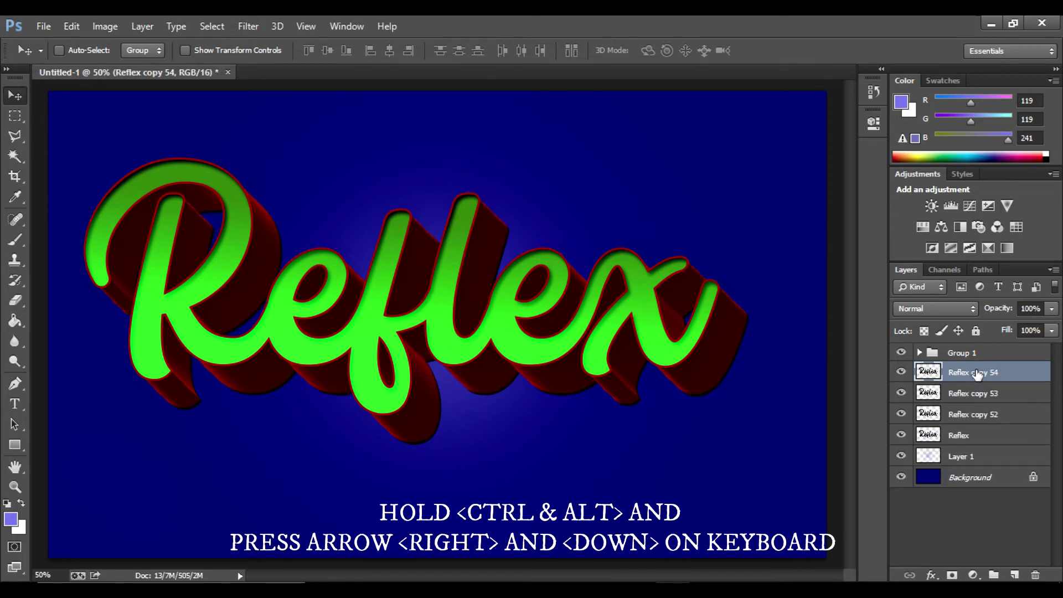
pyautogui.hotkey('ctrl', 'alt', 'Down')
pyautogui.hotkey('ctrl', 'alt', 'Right')
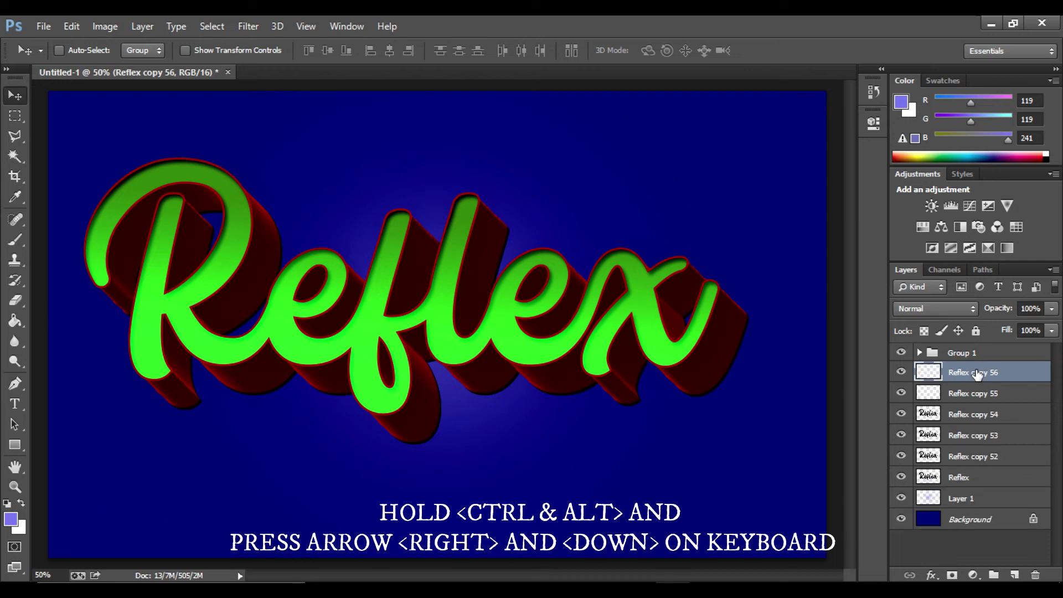
pyautogui.hotkey('ctrl', 'alt', 'Down')
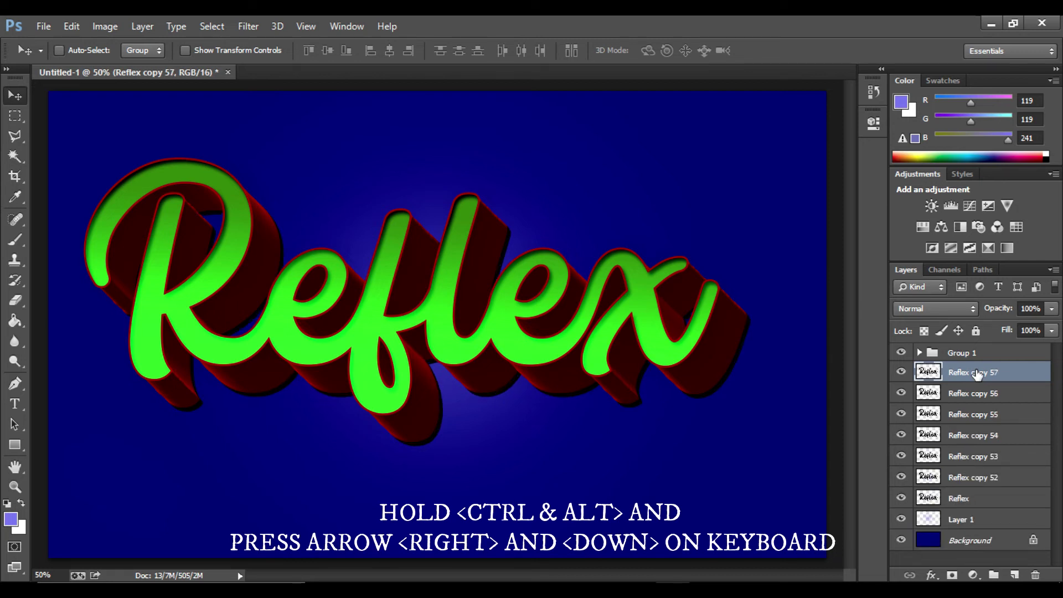
pyautogui.hotkey('ctrl', 'alt', 'Right')
pyautogui.hotkey('ctrl', 'alt', 'Down')
pyautogui.hotkey('ctrl', 'alt', 'Right')
pyautogui.hotkey('ctrl', 'alt', 'Down')
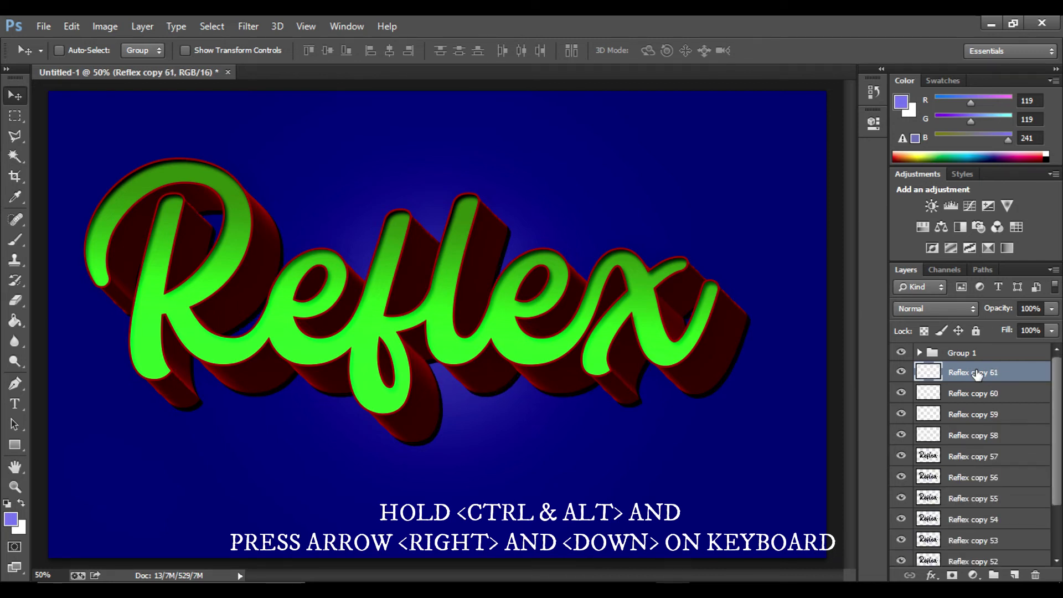
pyautogui.hotkey('ctrl', 'alt', 'Right')
pyautogui.hotkey('ctrl', 'alt', 'Down')
pyautogui.hotkey('ctrl', 'alt', 'Right')
pyautogui.hotkey('ctrl', 'alt', 'Down')
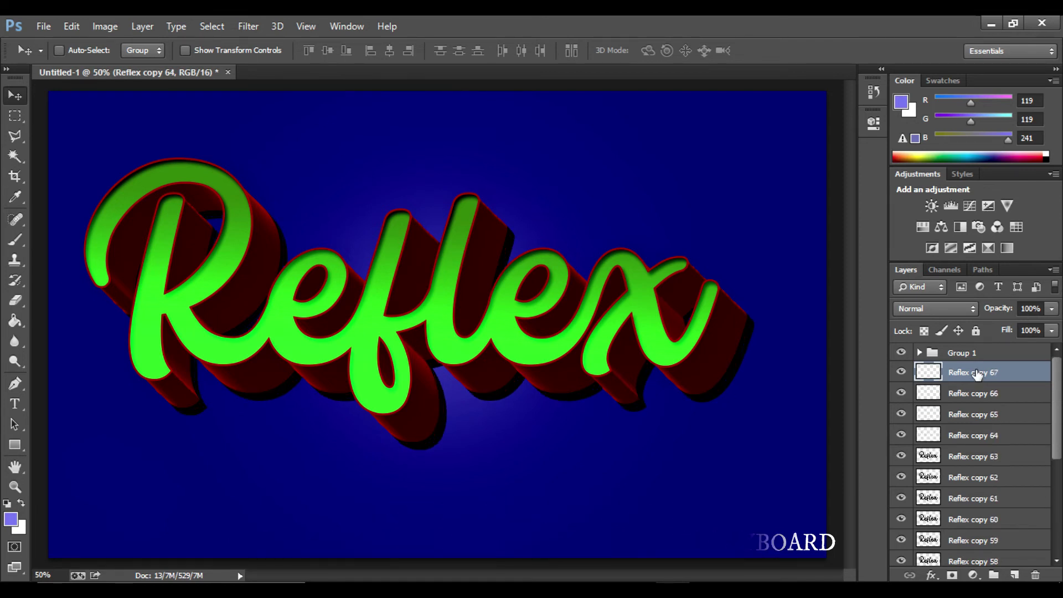
pyautogui.hotkey('ctrl', 'alt', 'Right')
pyautogui.hotkey('ctrl', 'alt', 'Down')
pyautogui.hotkey('ctrl', 'alt', 'Right')
pyautogui.hotkey('ctrl', 'alt', 'Down')
pyautogui.hotkey('ctrl', 'alt', 'Right')
pyautogui.hotkey('ctrl', 'alt', 'Down')
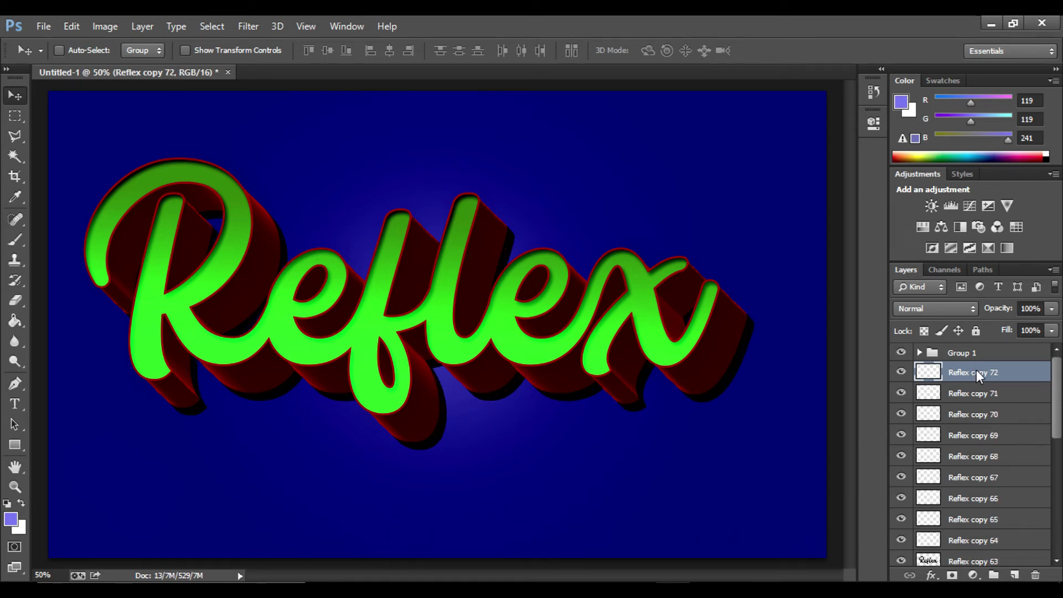
pyautogui.hotkey('ctrl', 'alt', 'Right')
pyautogui.hotkey('ctrl', 'alt', 'Down')
pyautogui.hotkey('ctrl', 'alt', 'Right')
pyautogui.hotkey('ctrl', 'alt', 'Down')
pyautogui.hotkey('ctrl', 'alt', 'Right')
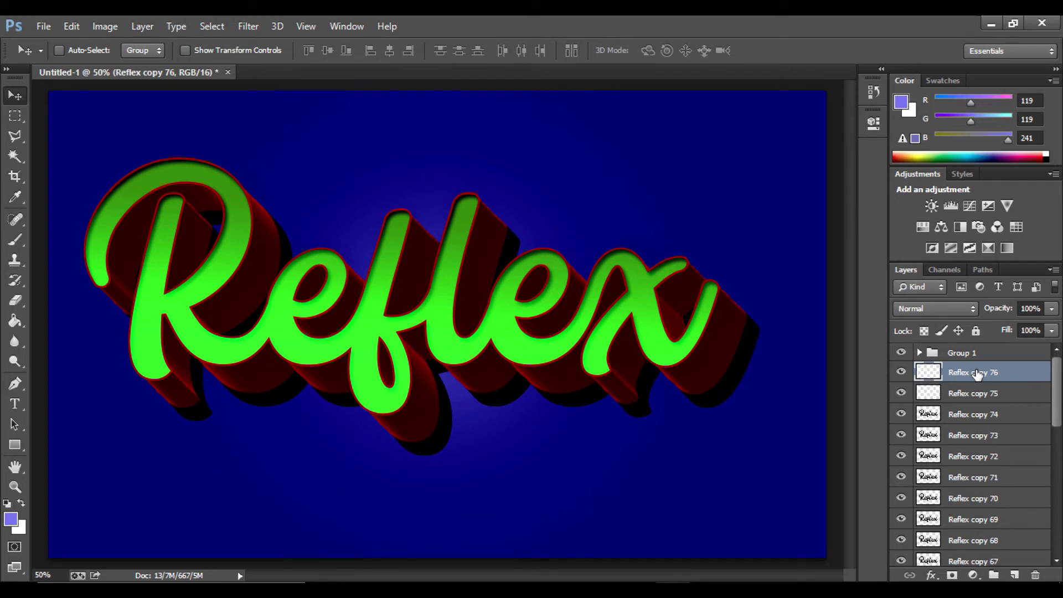
pyautogui.hotkey('ctrl', 'alt', 'Down')
pyautogui.hotkey('ctrl', 'alt', 'Right')
pyautogui.hotkey('ctrl', 'alt', 'Down')
pyautogui.hotkey('ctrl', 'alt', 'Right')
pyautogui.hotkey('ctrl', 'alt', 'Down')
pyautogui.hotkey('ctrl', 'alt', 'Right')
pyautogui.hotkey('ctrl', 'alt', 'Down')
pyautogui.hotkey('ctrl', 'alt', 'Right')
pyautogui.hotkey('ctrl', 'alt', 'Down')
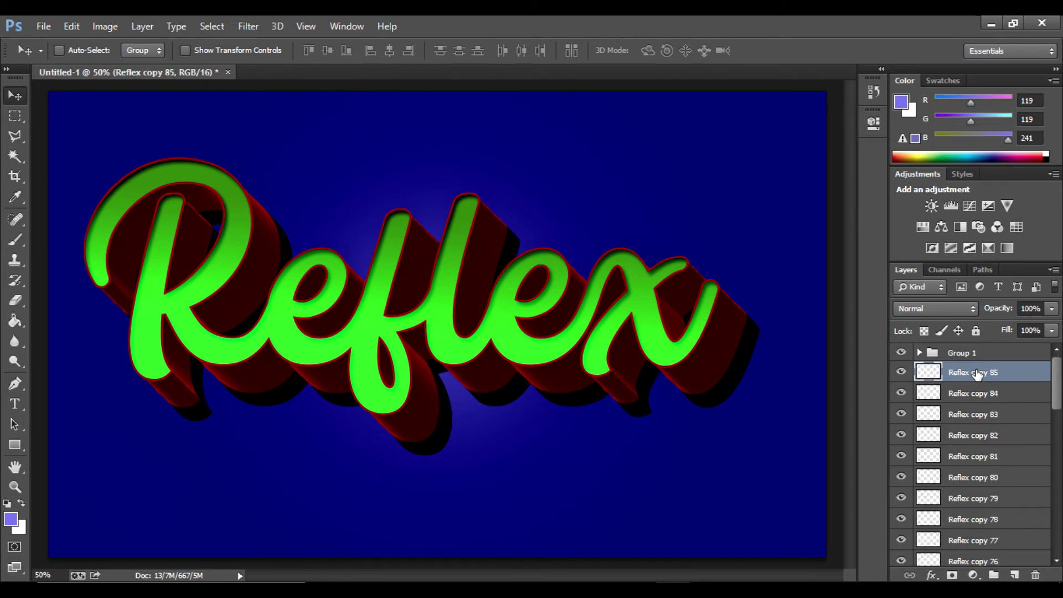
pyautogui.hotkey('ctrl', 'alt', 'Right')
pyautogui.hotkey('ctrl', 'alt', 'Down')
pyautogui.hotkey('ctrl', 'alt', 'Right')
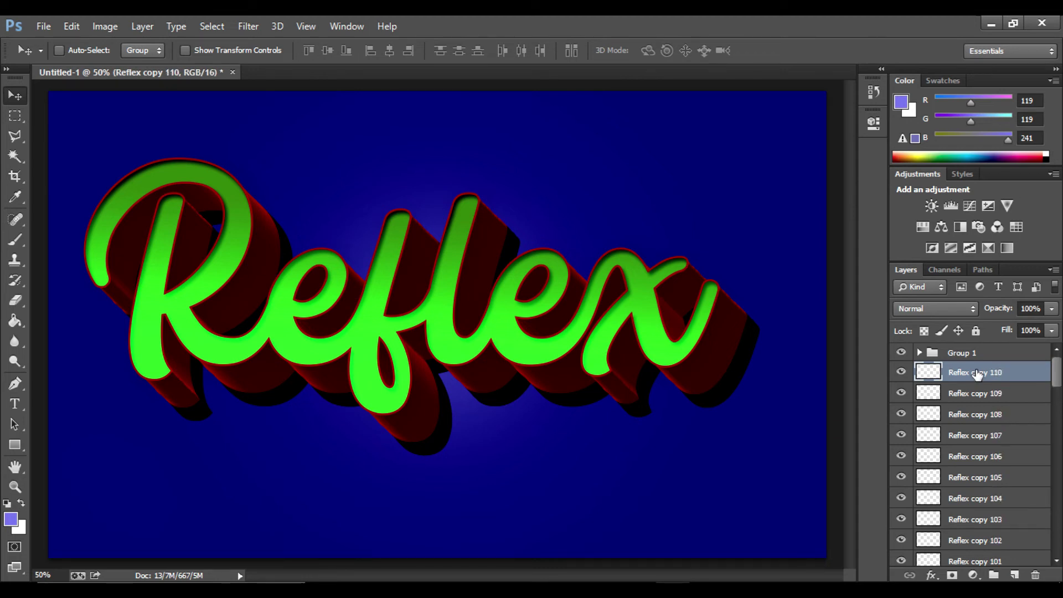
pyautogui.hotkey('ctrl', 'alt', 'Down')
pyautogui.hotkey('ctrl', 'alt', 'Right')
pyautogui.hotkey('ctrl', 'alt', 'Down')
pyautogui.hotkey('ctrl', 'alt', 'Right')
pyautogui.hotkey('ctrl', 'alt', 'Down')
pyautogui.hotkey('ctrl', 'alt', 'Right')
pyautogui.hotkey('ctrl', 'alt', 'Down')
pyautogui.hotkey('ctrl', 'alt', 'Right')
pyautogui.hotkey('ctrl', 'alt', 'Down')
pyautogui.hotkey('ctrl', 'alt', 'Right')
pyautogui.hotkey('ctrl', 'alt', 'Down')
pyautogui.hotkey('ctrl', 'alt', 'Right')
pyautogui.hotkey('ctrl', 'alt', 'Down')
pyautogui.hotkey('ctrl', 'alt', 'Right')
pyautogui.hotkey('ctrl', 'alt', 'Down')
pyautogui.hotkey('ctrl', 'alt', 'Right')
pyautogui.hotkey('ctrl', 'alt', 'Down')
pyautogui.hotkey('ctrl', 'alt', 'Right')
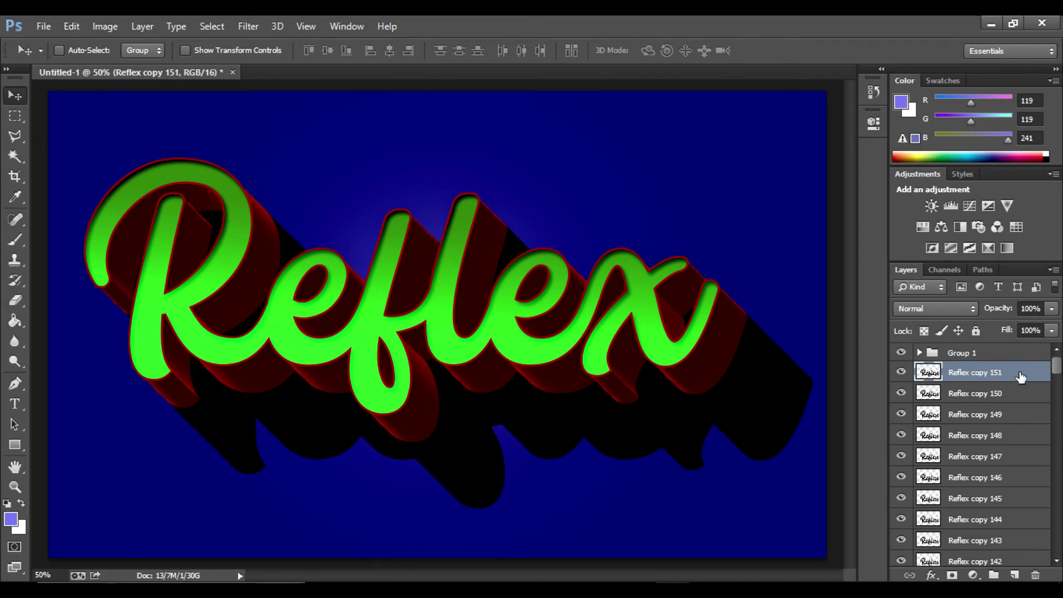
# Step: Merge the layers from Reflex copy 151 down to Reflex copy 100 into a single layer
pyautogui.scroll(-5, 1033, 434)
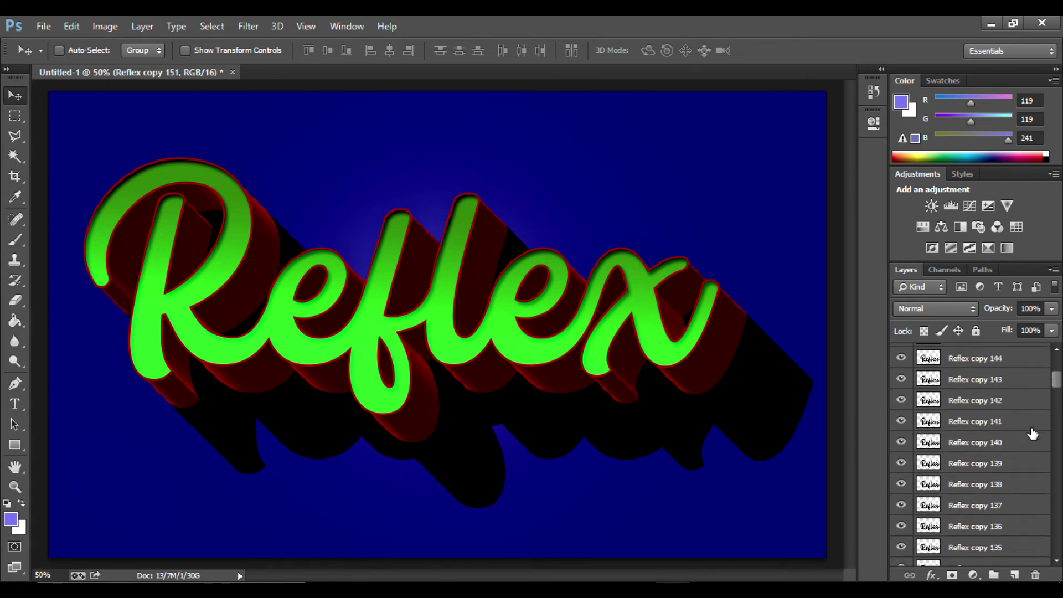
pyautogui.scroll(-7, 1033, 434)
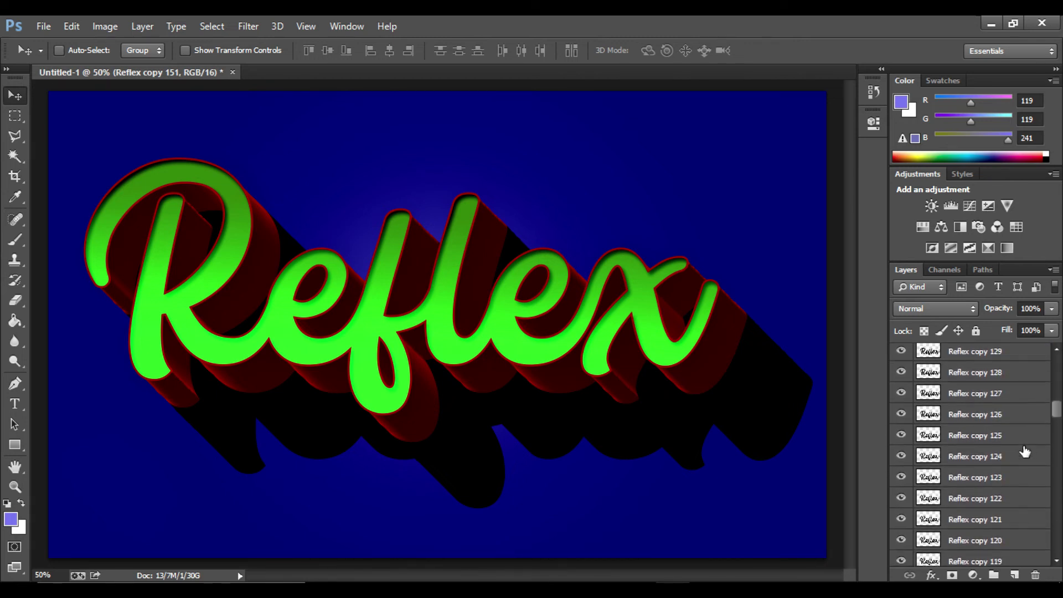
pyautogui.scroll(-3, 1025, 452)
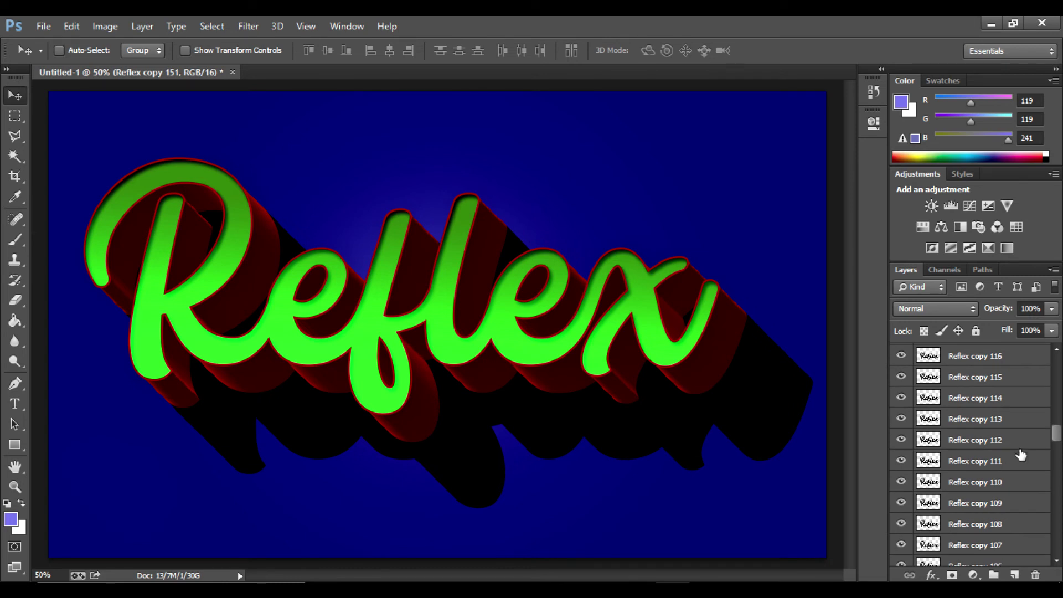
pyautogui.scroll(-3, 1013, 486)
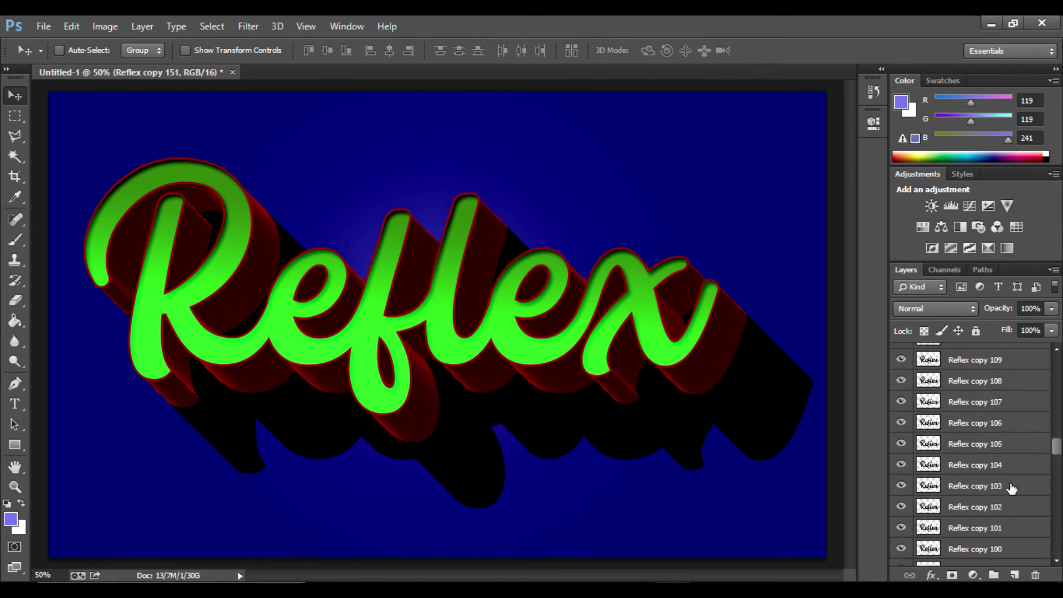
pyautogui.scroll(-1, 1012, 490)
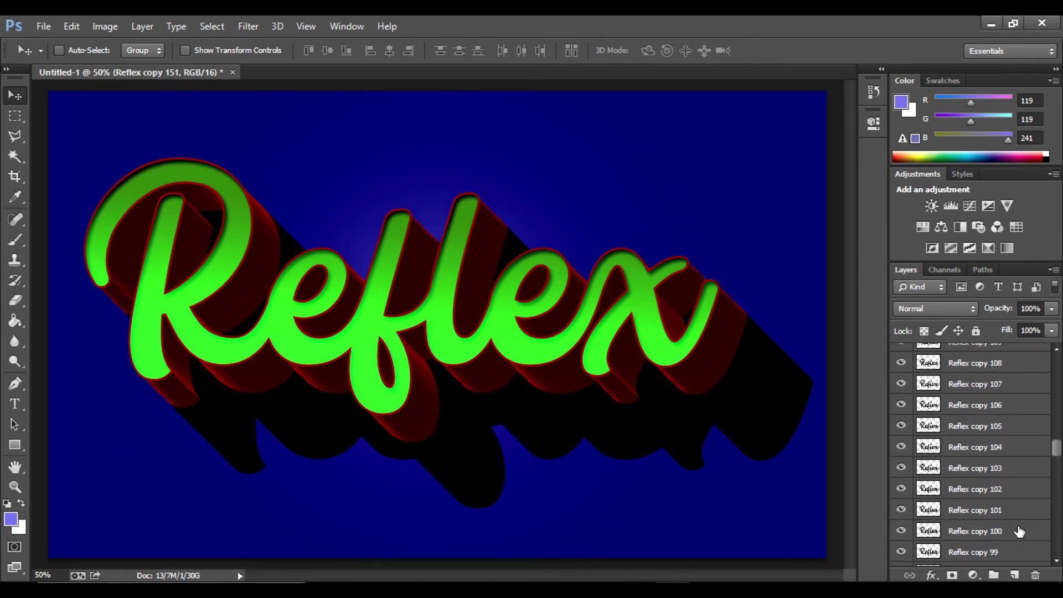
pyautogui.keyDown('shift'); pyautogui.click(1020, 531); pyautogui.keyUp('shift')
pyautogui.rightClick(1005, 500)
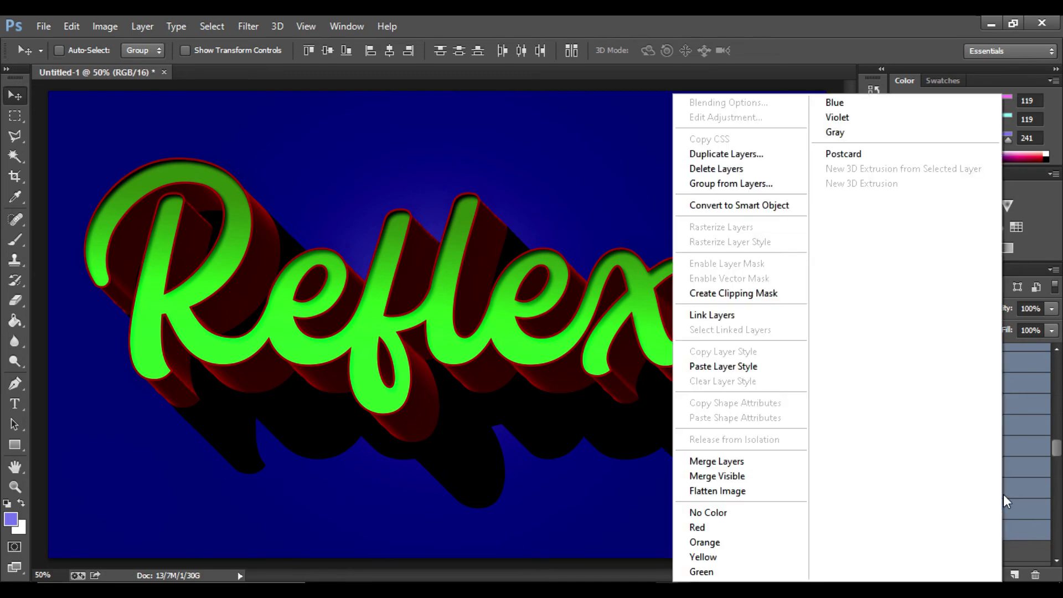
pyautogui.click(793, 462)
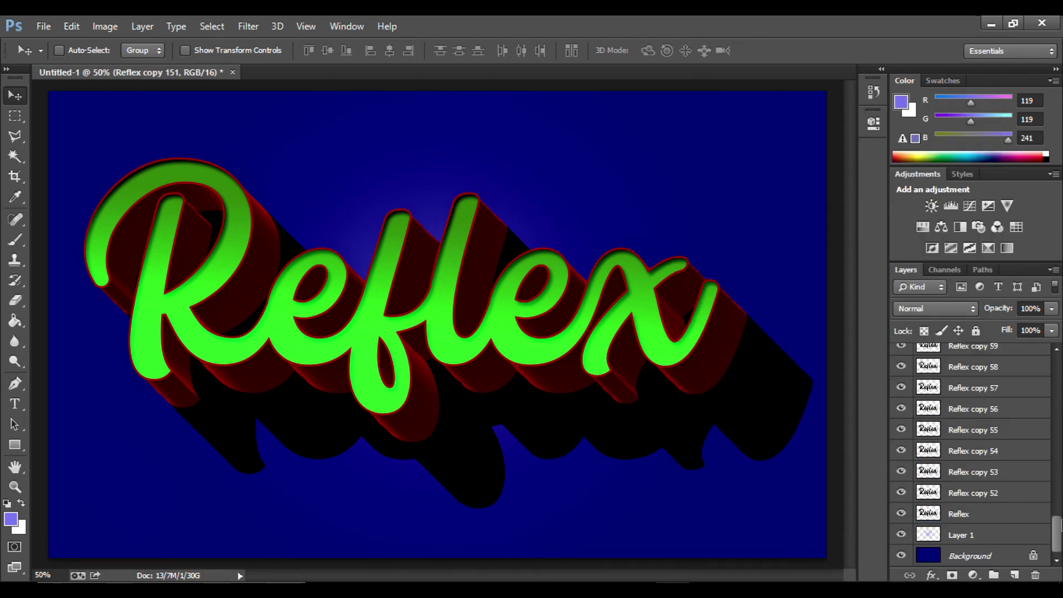
# Step: Apply a Motion Blur with an angle of -45° and a distance of 100 pixels to the merged Reflex copy 151 shadow layer
pyautogui.moveTo(1060, 521); pyautogui.dragTo(1024, 369)
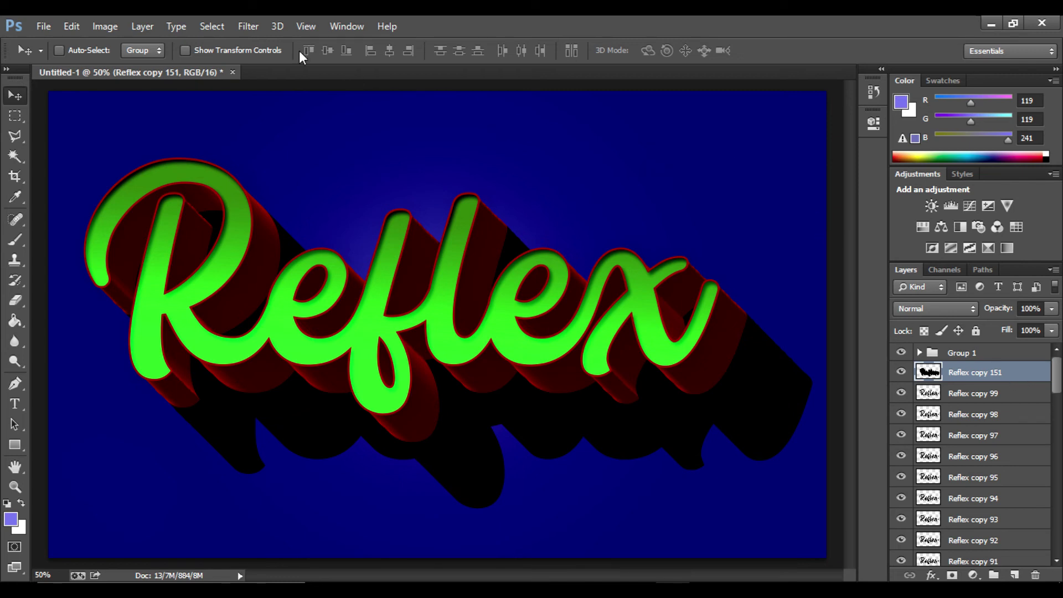
pyautogui.click(248, 27)
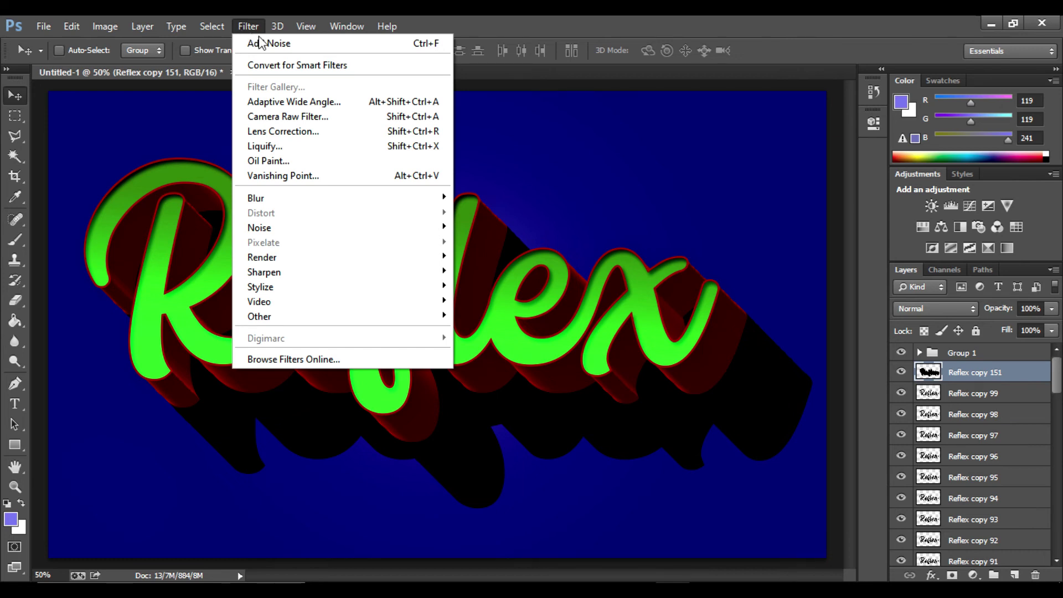
pyautogui.moveTo(307, 201)
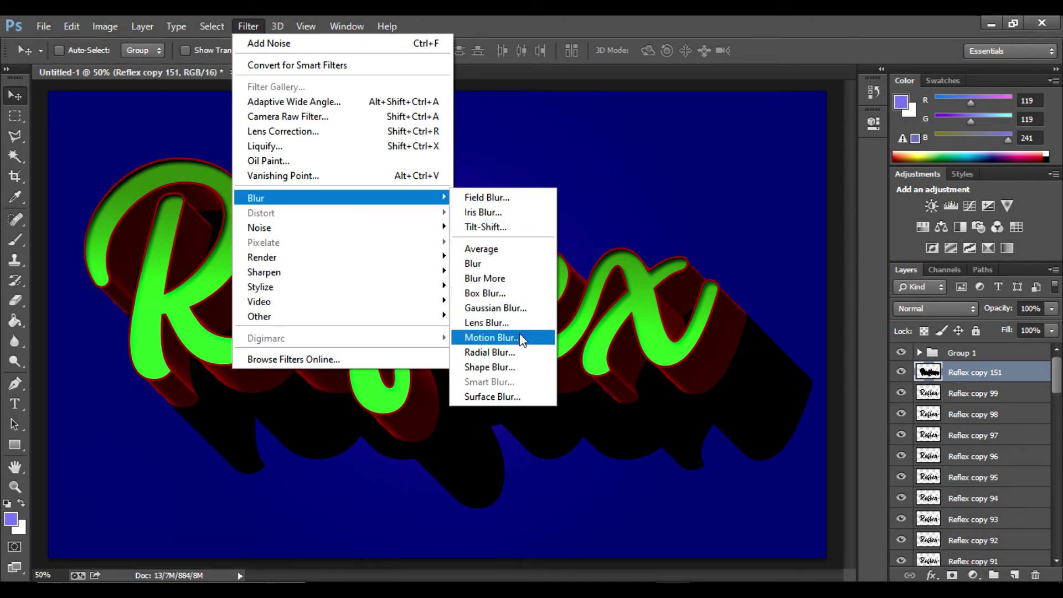
pyautogui.click(491, 338)
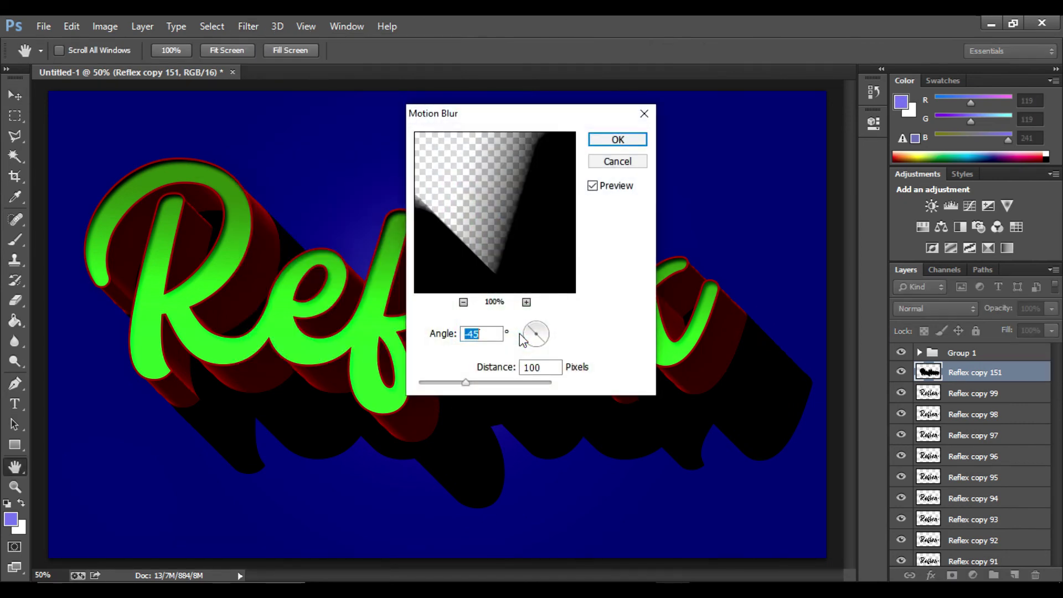
pyautogui.moveTo(515, 123); pyautogui.dragTo(699, 142)
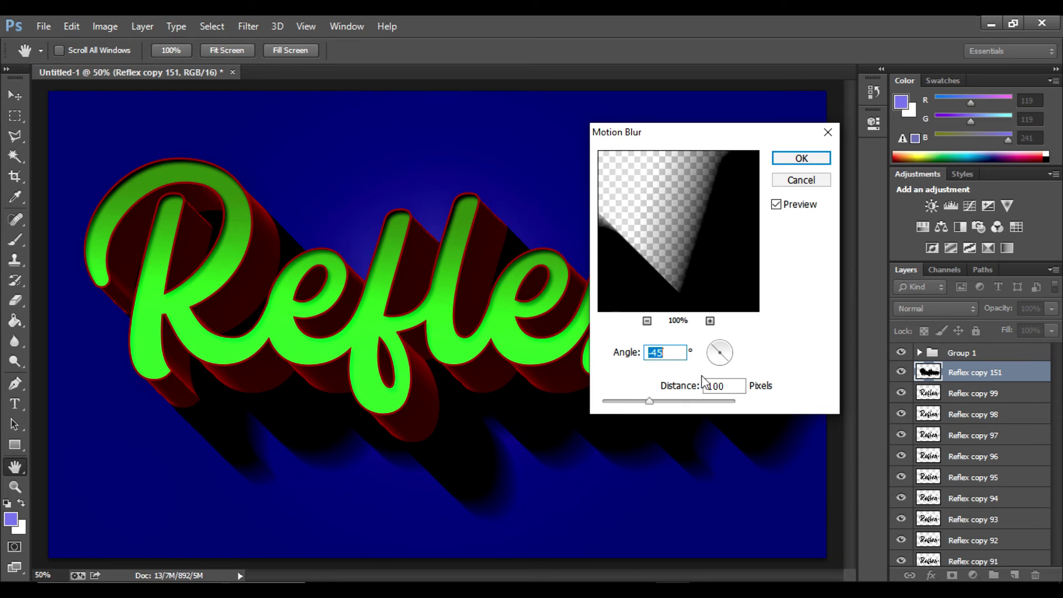
pyautogui.click(801, 160)
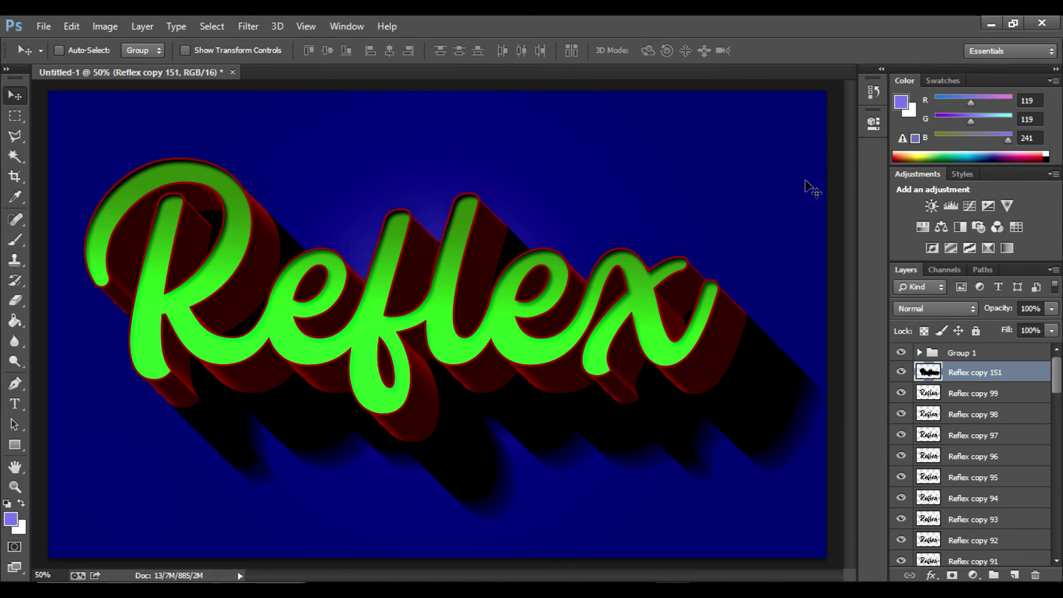
# Step: Create a new group above Reflex copy 99, move all layers from Reflex copy 99 down to Reflex into it, and collapse it
pyautogui.click(1013, 393)
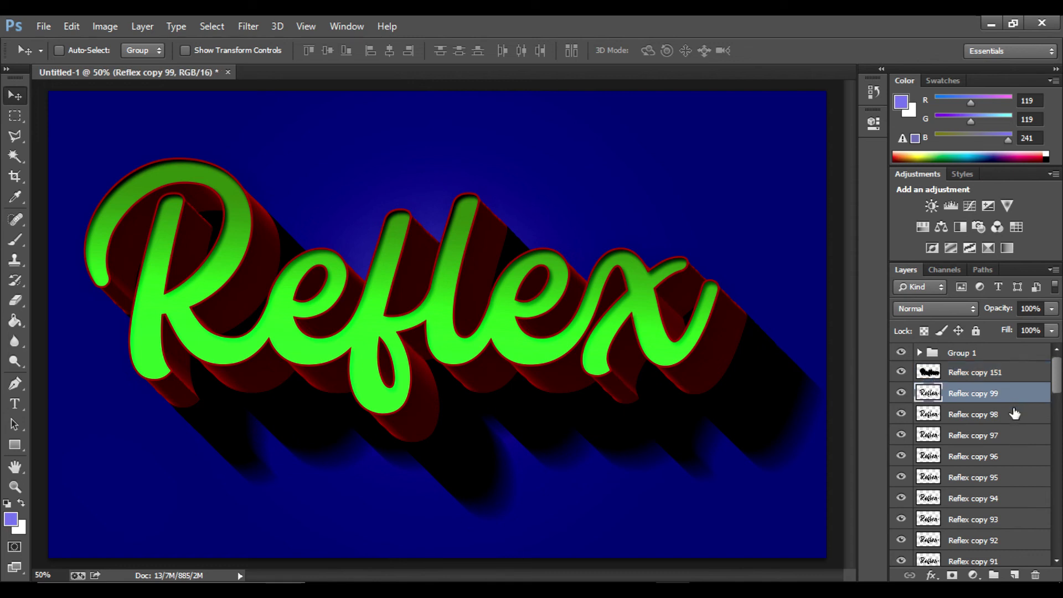
pyautogui.click(994, 576)
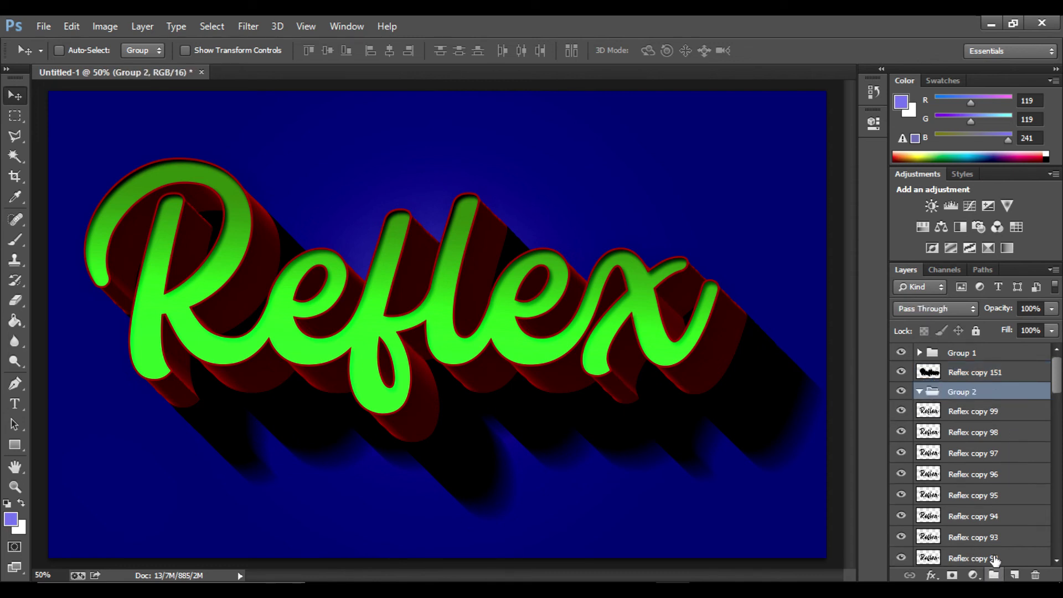
pyautogui.click(988, 413)
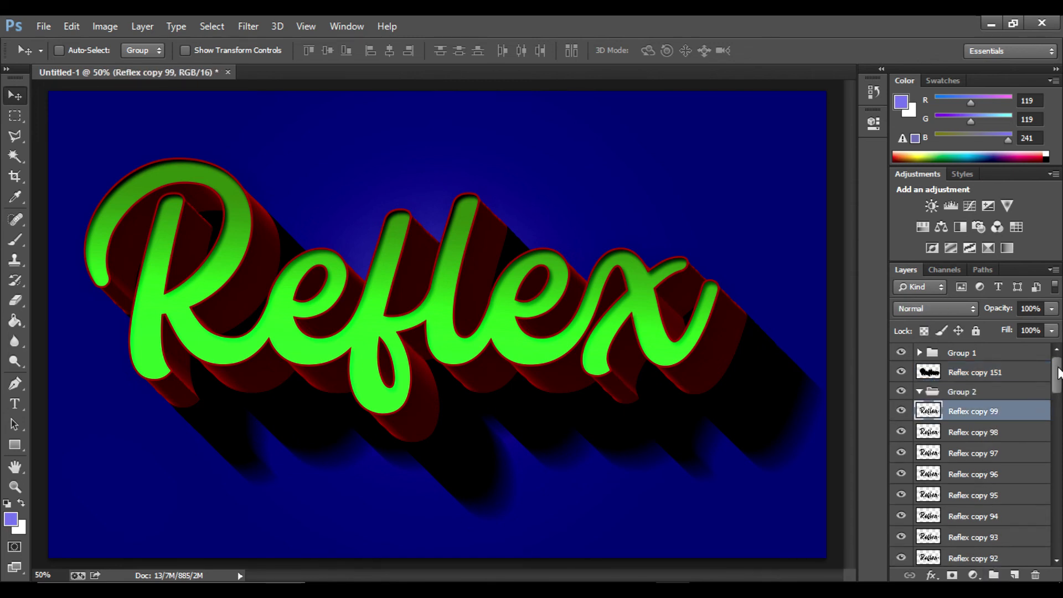
pyautogui.moveTo(1058, 377); pyautogui.dragTo(1057, 535)
pyautogui.keyDown('shift'); pyautogui.click(1011, 515); pyautogui.keyUp('shift')
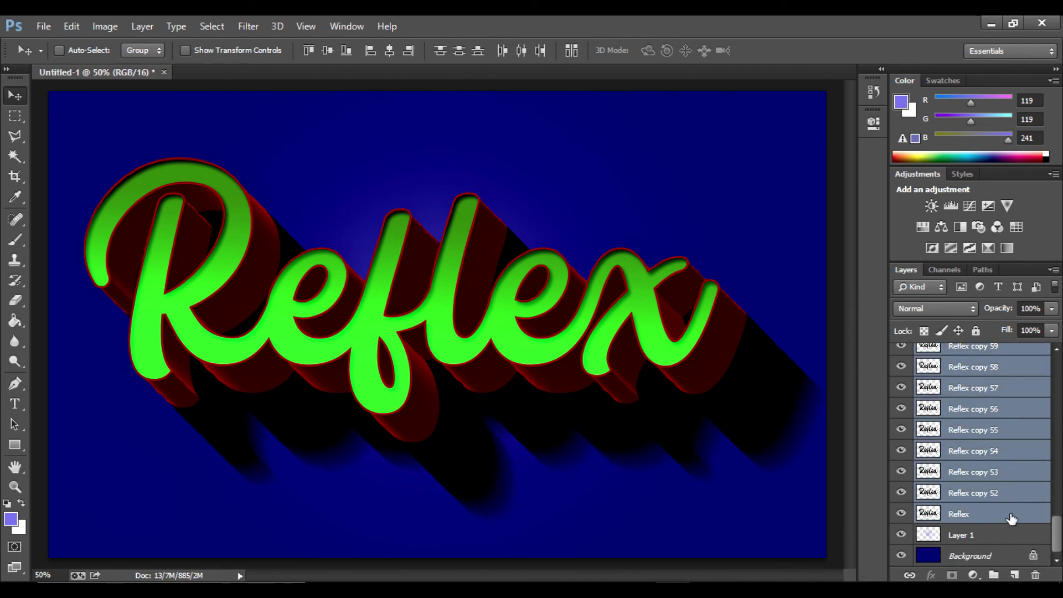
pyautogui.scroll(6, 1011, 518)
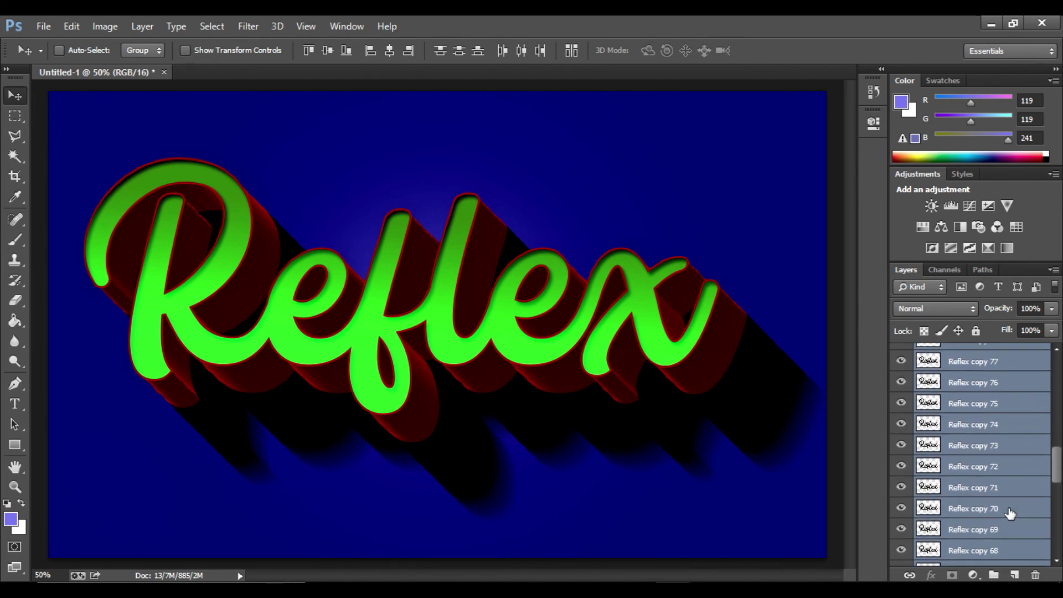
pyautogui.scroll(8, 1011, 514)
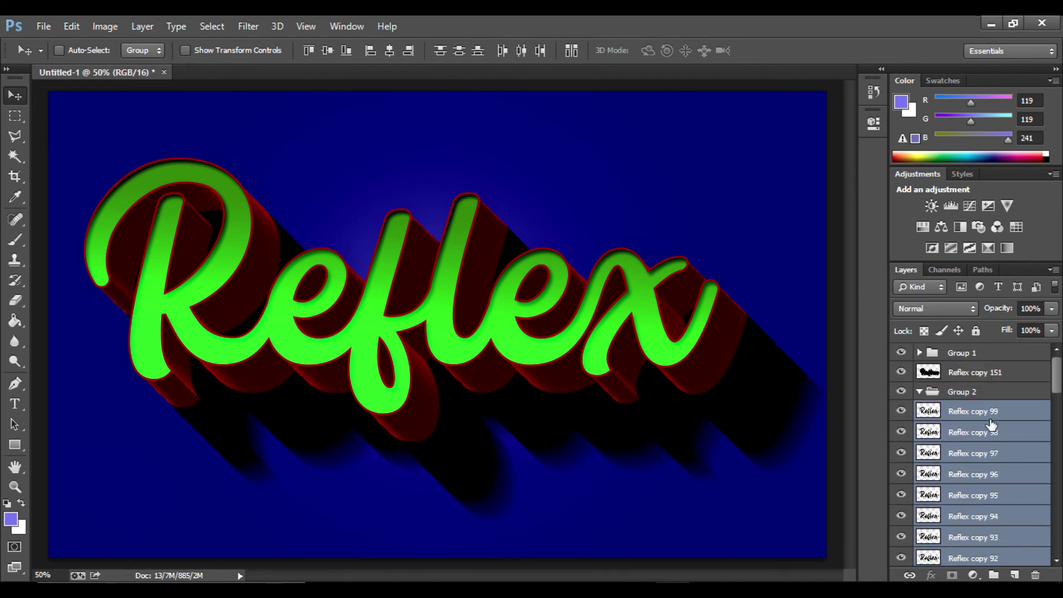
pyautogui.moveTo(985, 410); pyautogui.dragTo(981, 391)
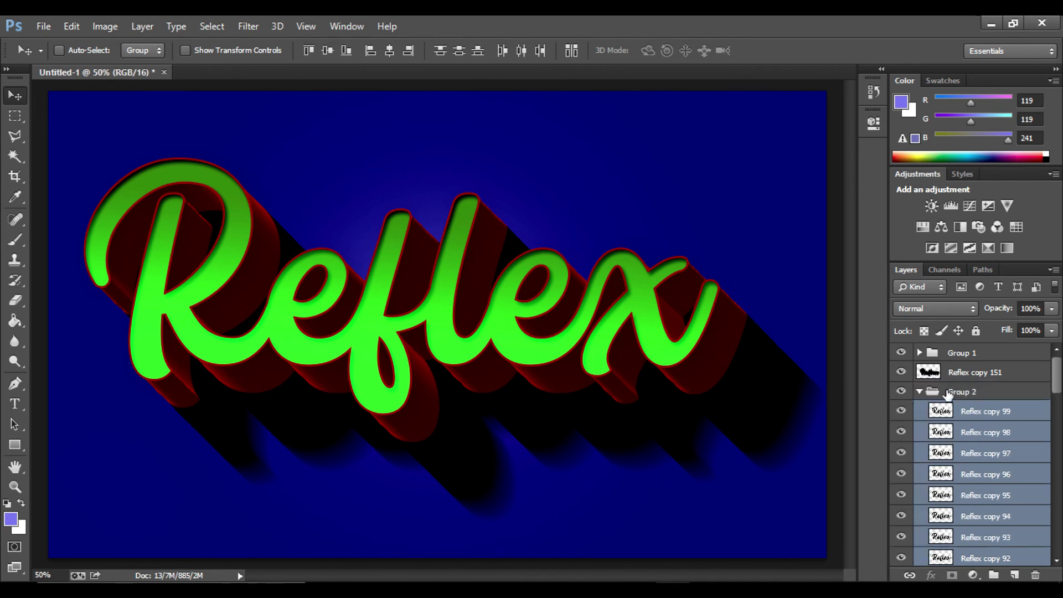
pyautogui.click(921, 394)
# Step: Rename Group 2 as "shadow"
pyautogui.doubleClick(957, 393)
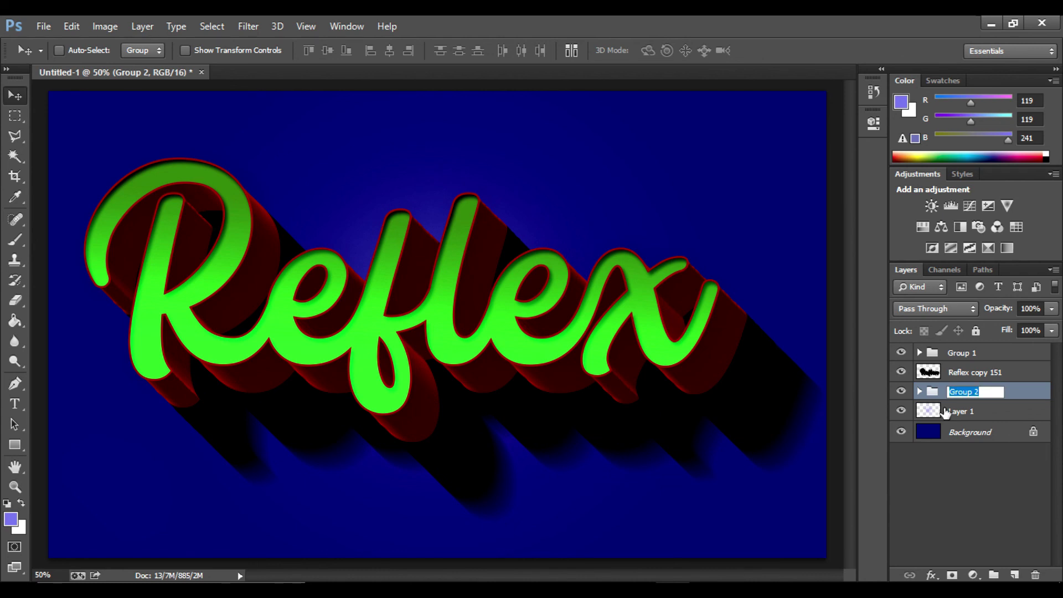
pyautogui.write('sha')
pyautogui.write('ow')
pyautogui.press('Return')
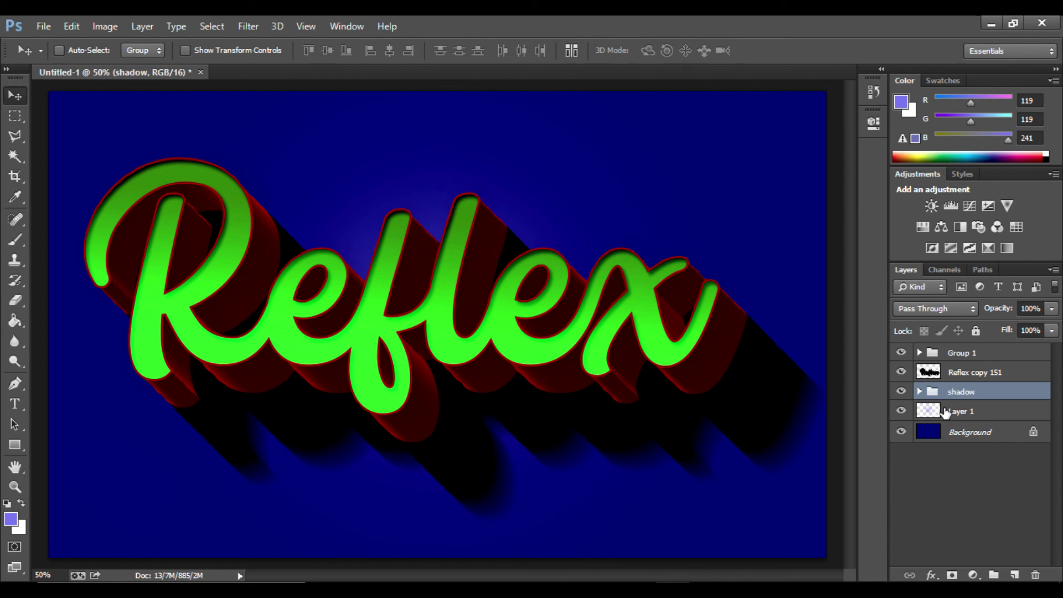
# Step: Scale Group 1, Reflex copy 151 and the shadow group together to about 77% and reposition the text near the canvas centre
pyautogui.keyDown('shift'); pyautogui.click(964, 353); pyautogui.keyUp('shift')
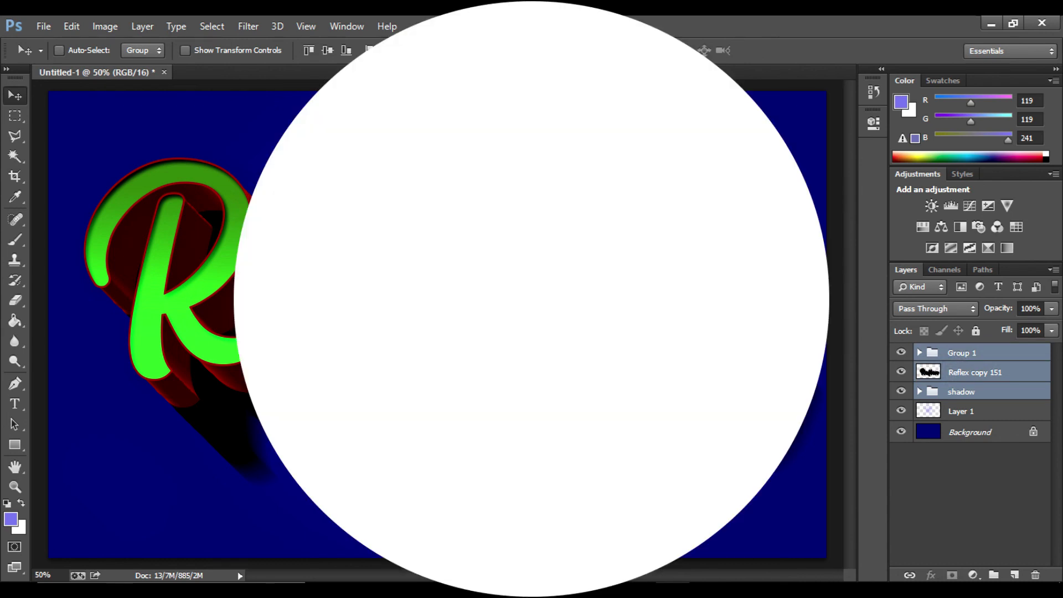
pyautogui.hotkey('ctrl', 't')
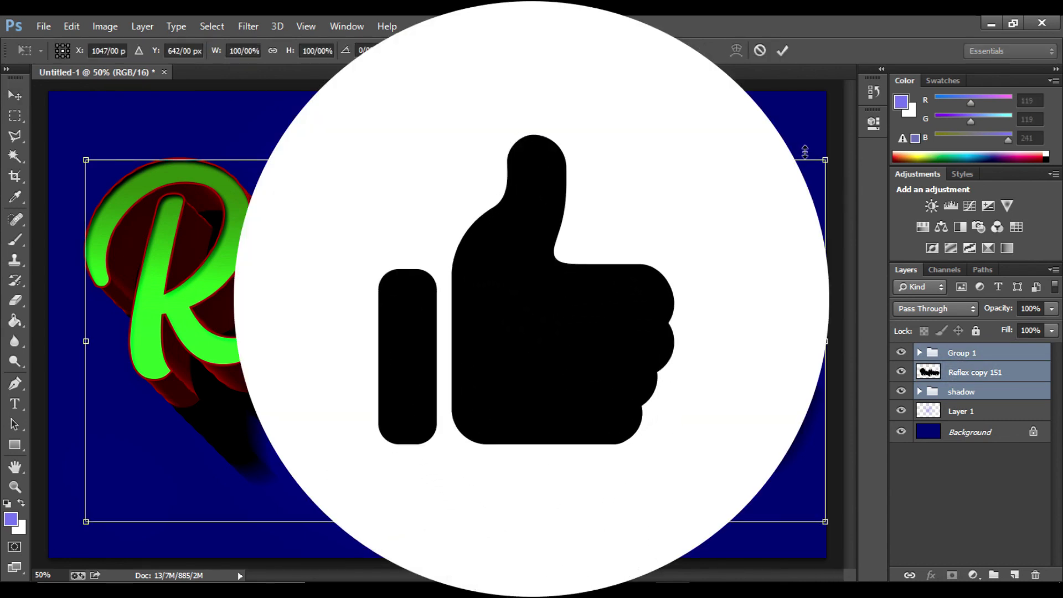
pyautogui.moveTo(826, 160); pyautogui.dragTo(650, 213)
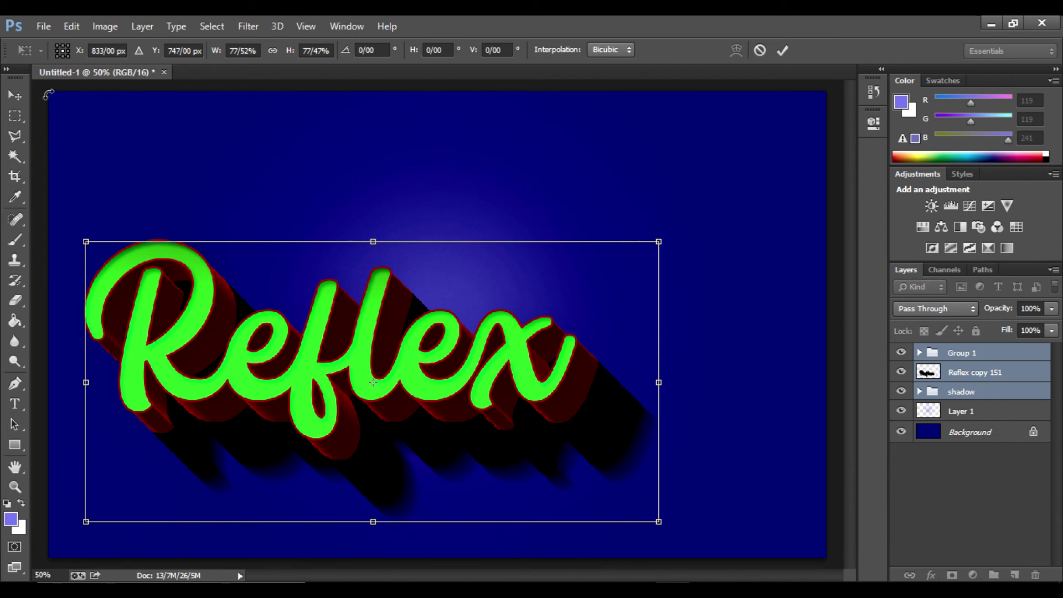
pyautogui.click(15, 97)
pyautogui.click(477, 245)
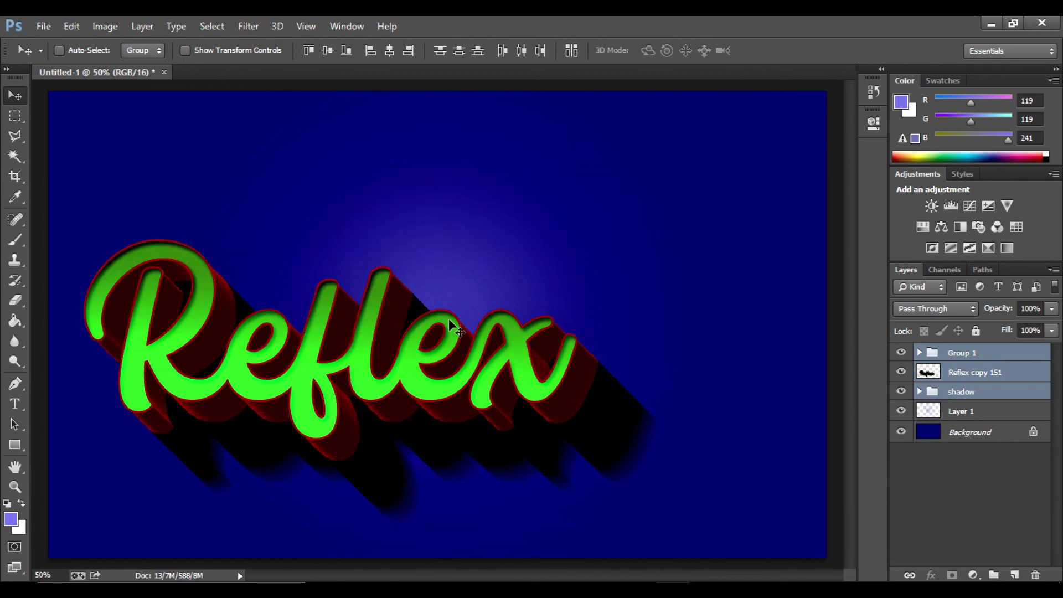
pyautogui.moveTo(319, 364); pyautogui.dragTo(416, 327)
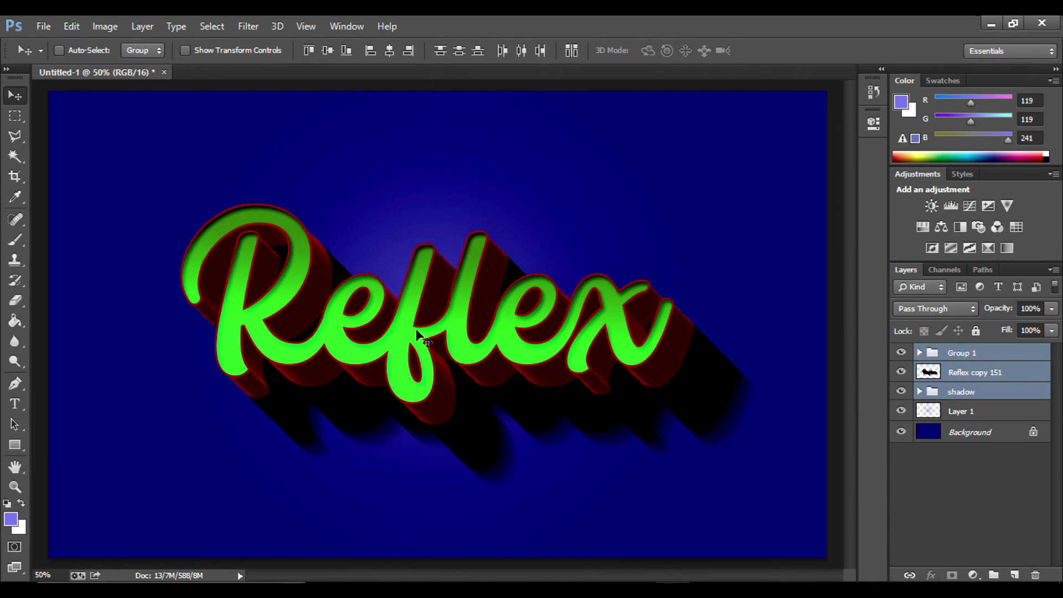
pyautogui.hotkey('shift', 'Left')
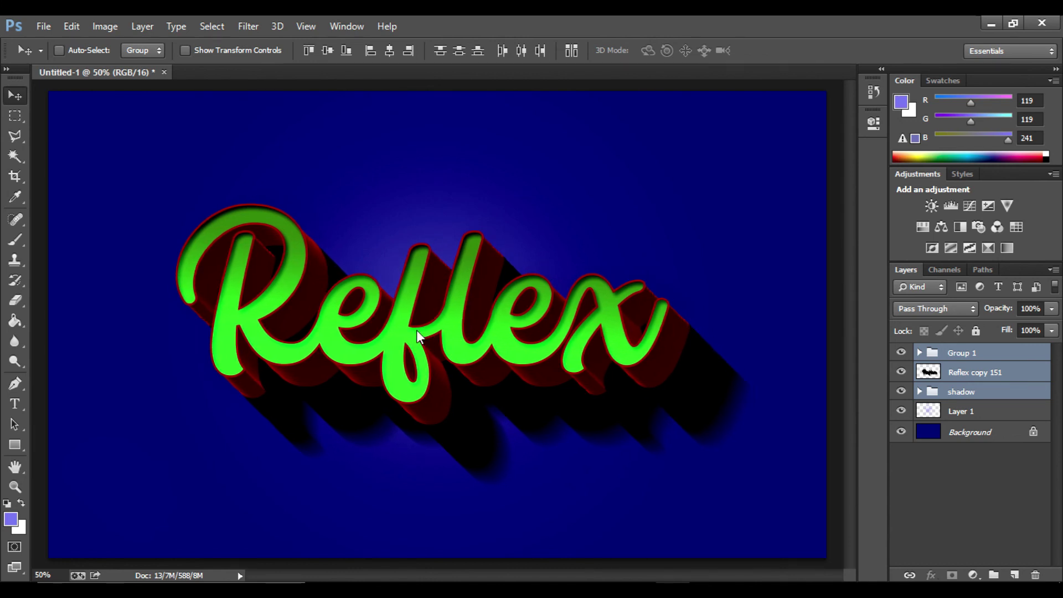